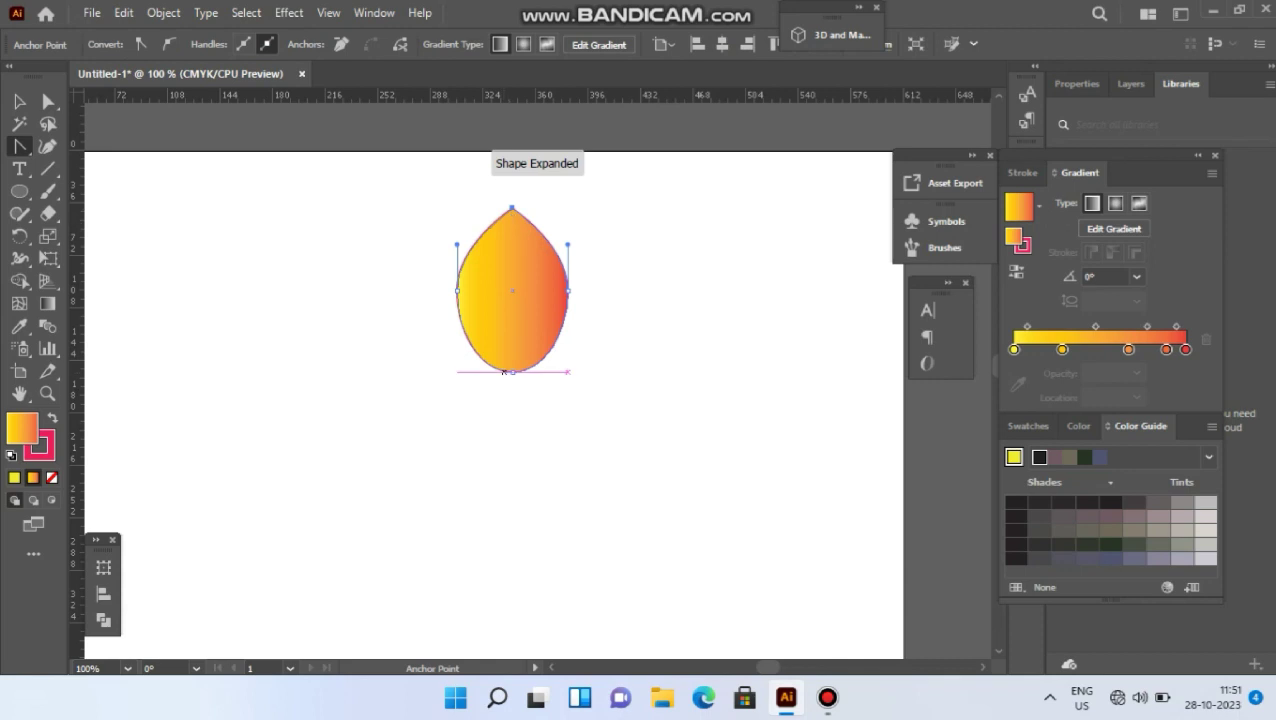
Step: Convert the leaf's bottom anchor to a corner, and overlap its lower half with a narrower copy of the shape
left_click(512, 371)
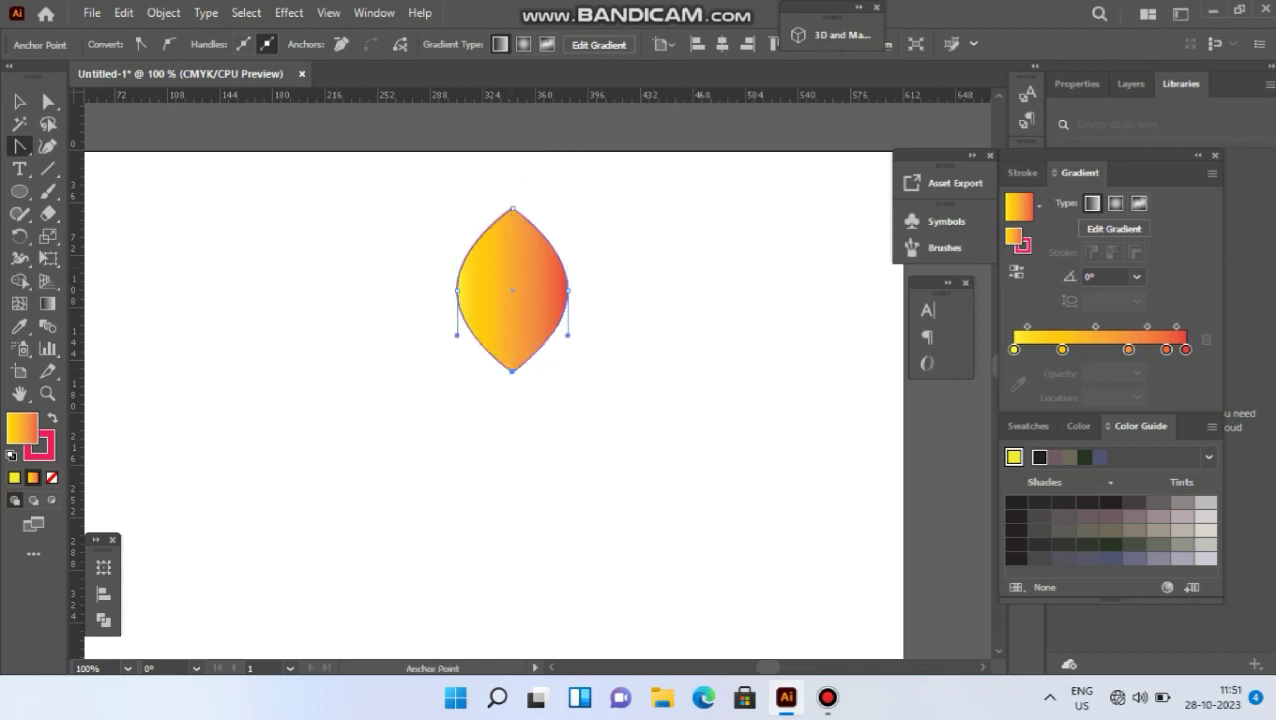
left_click(19, 102)
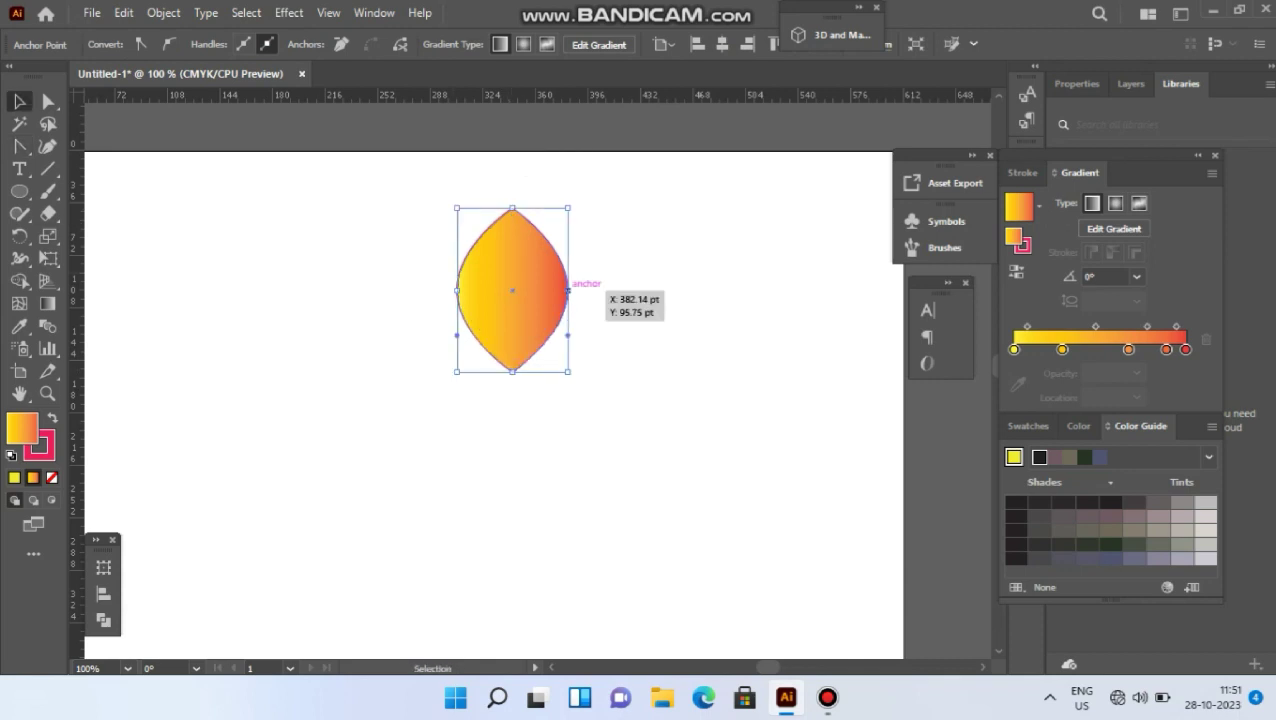
left_click_drag(568, 290, 497, 372)
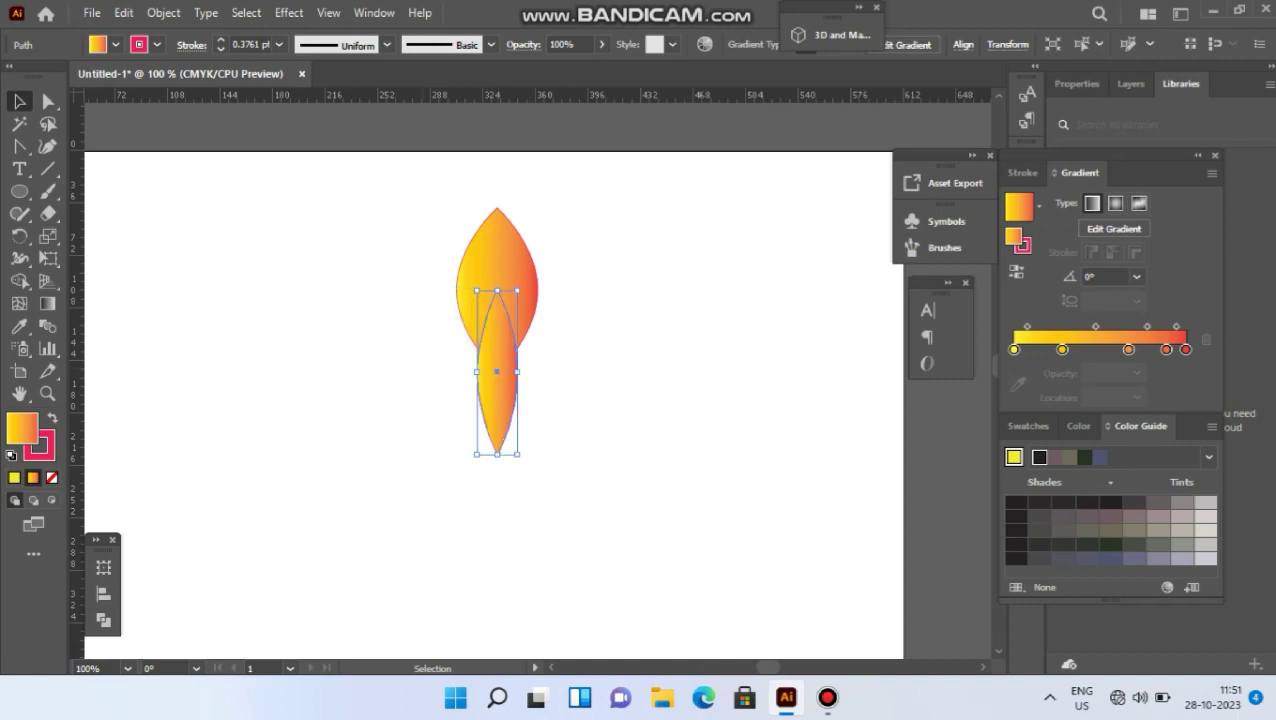
Step: Subtract the narrow front leaf from the larger leaf with Pathfinder's Minus Front
left_click_drag(421, 187, 541, 518)
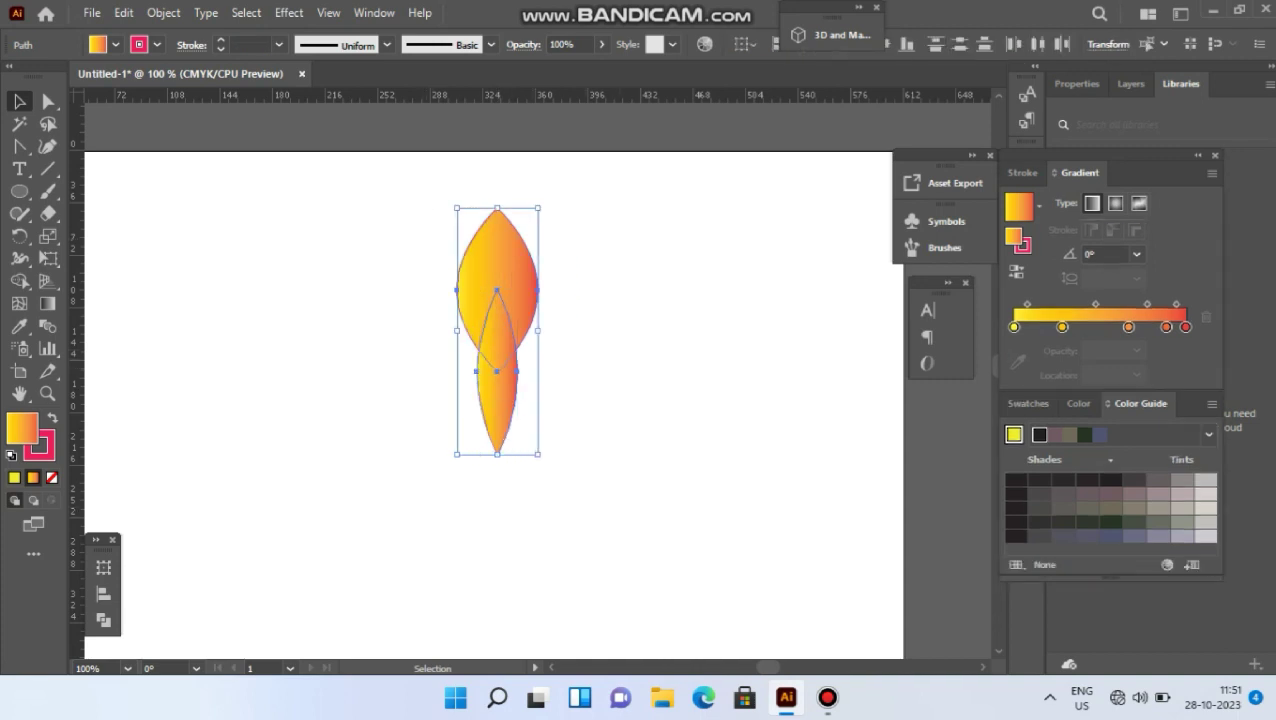
left_click(374, 13)
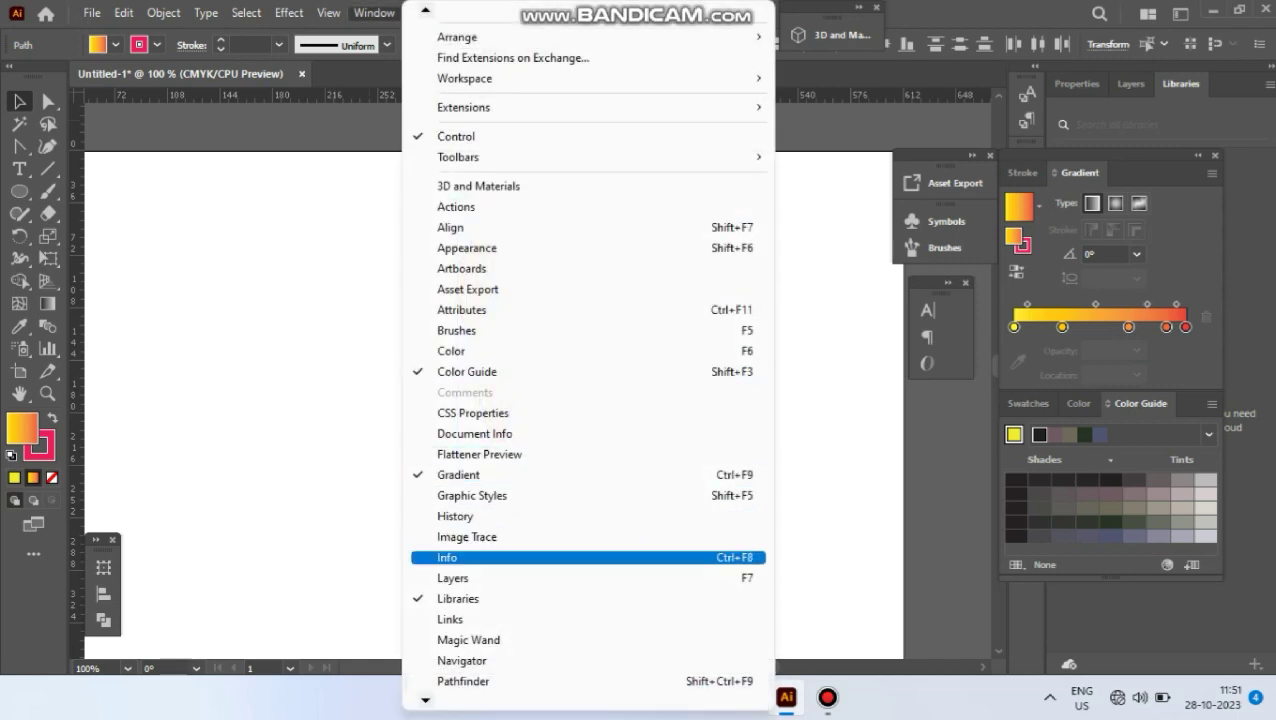
left_click(463, 681)
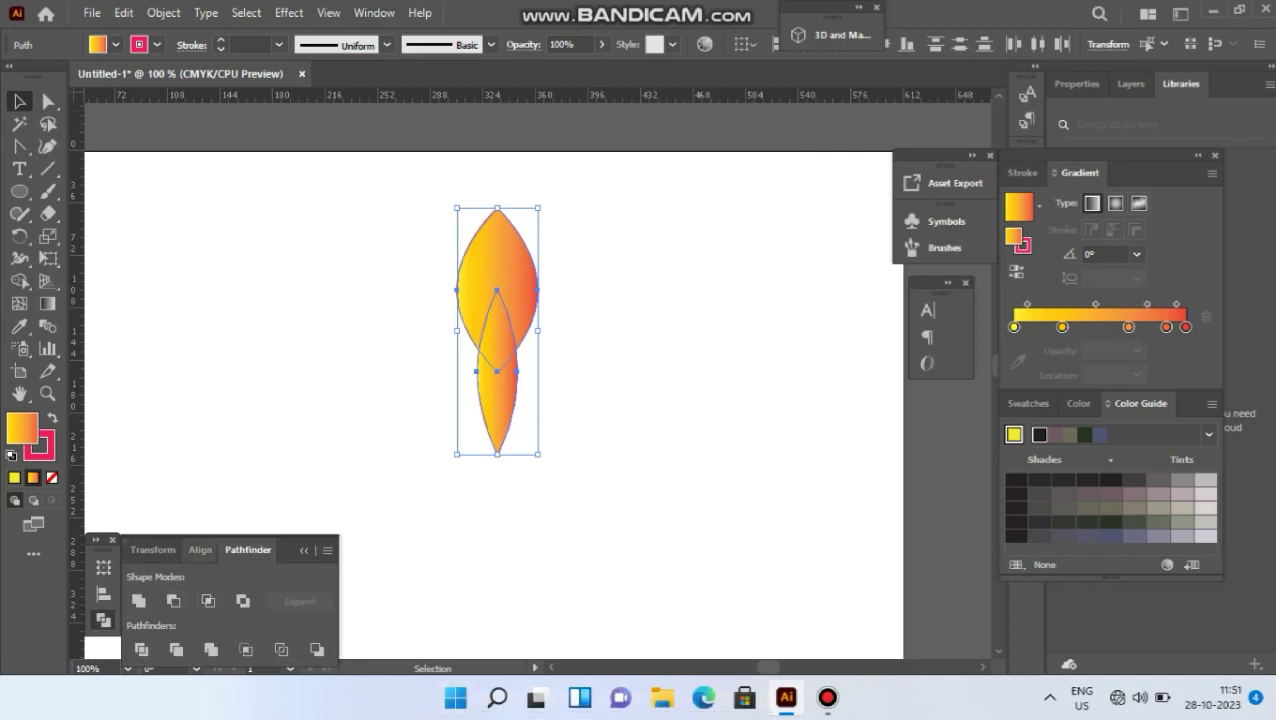
left_click(173, 601)
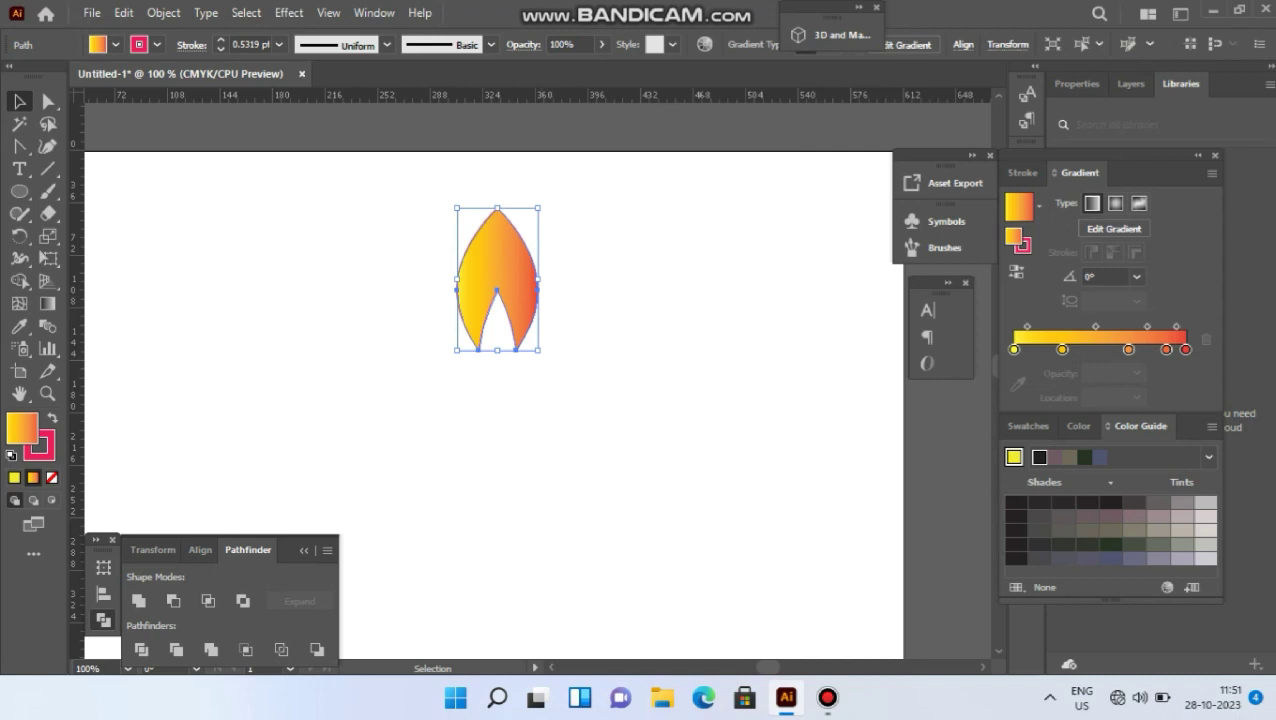
Step: Remove the notched leaf's stroke and place a duplicate of the leaf beside it
left_click_drag(538, 279, 587, 249)
left_click(592, 283)
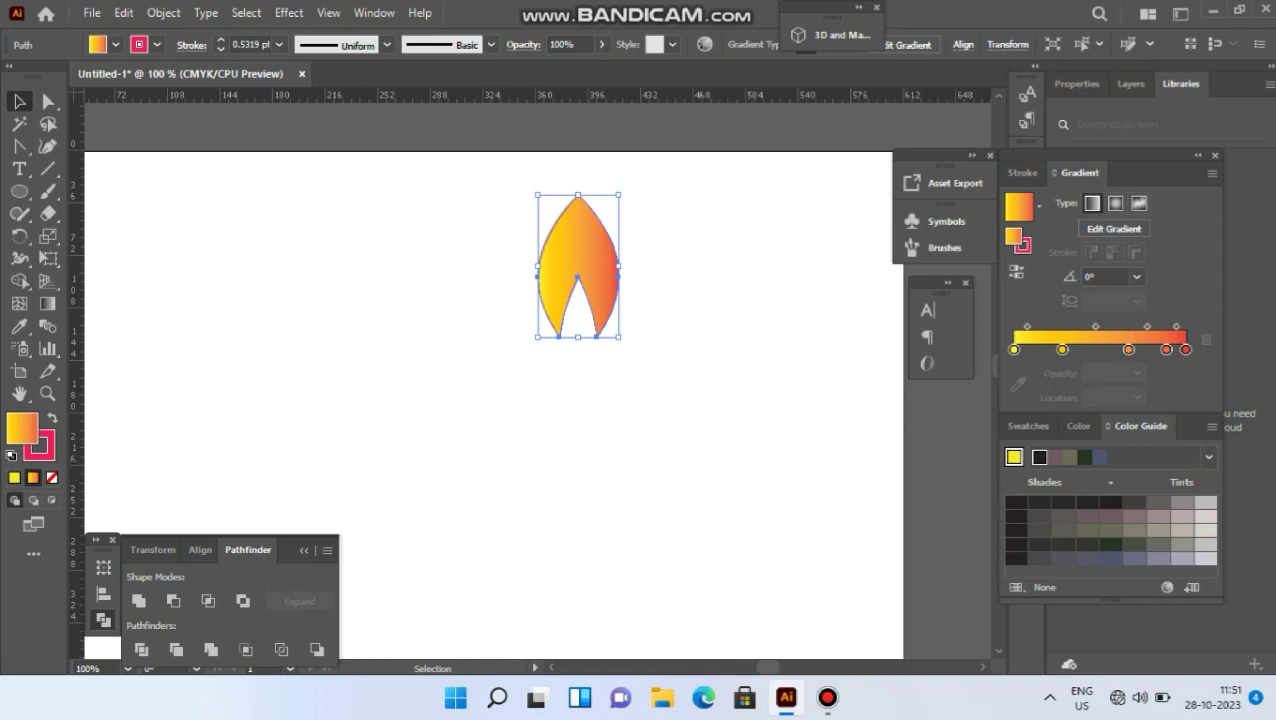
key("x")
left_click(52, 478)
left_click(400, 392)
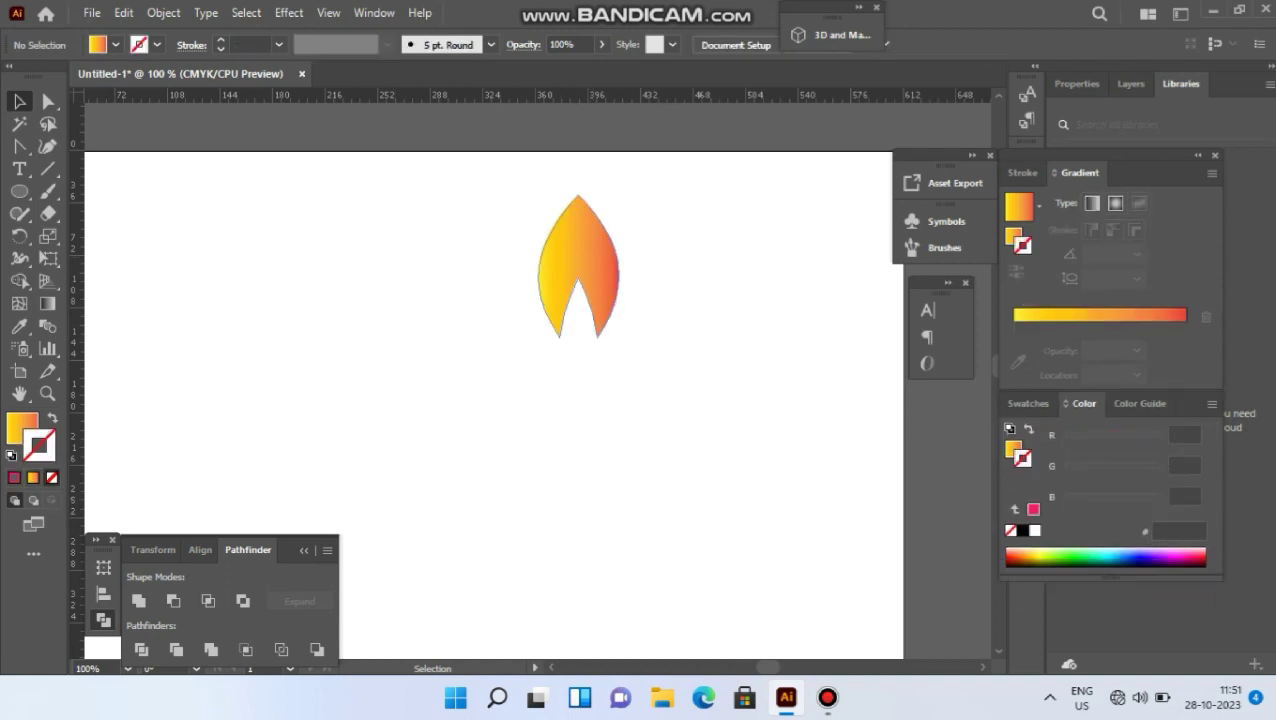
mouse_move(575, 258)
left_mouse_down()
mouse_move(425, 238)
mouse_move(562, 254)
left_mouse_up()
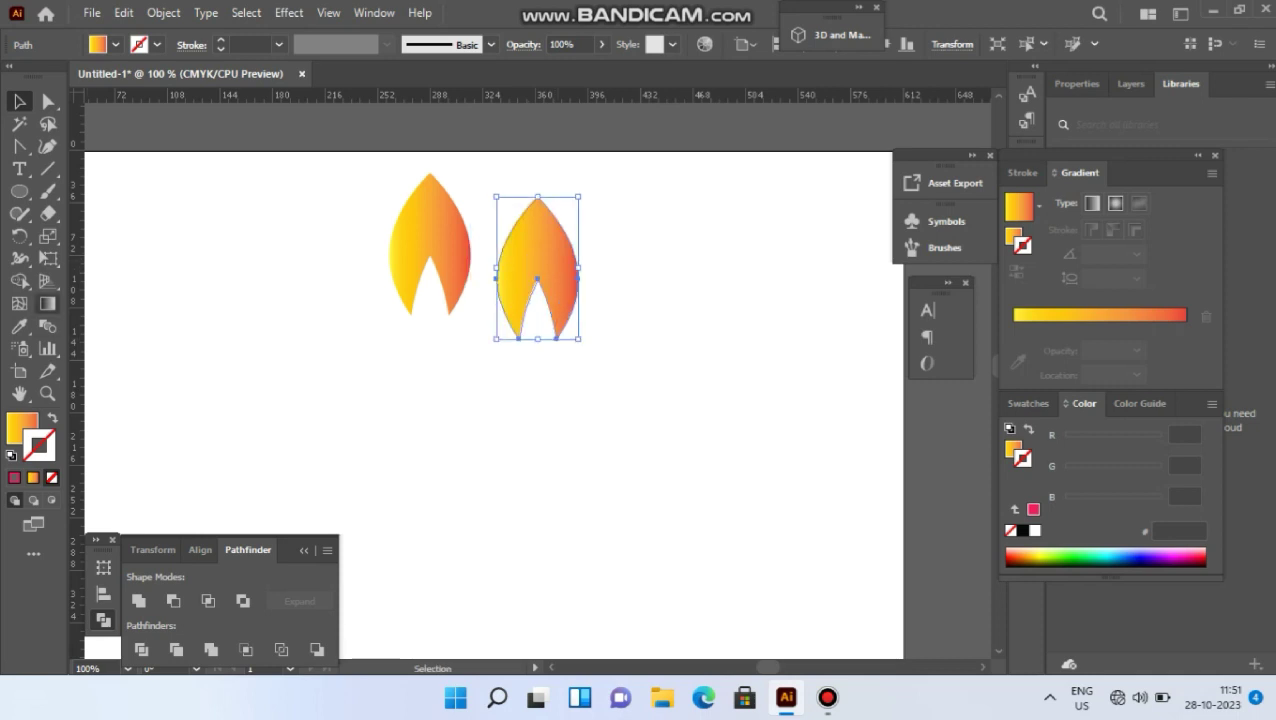
Step: Apply the White, Black gradient to the stroke of the duplicate leaf
left_click(48, 303)
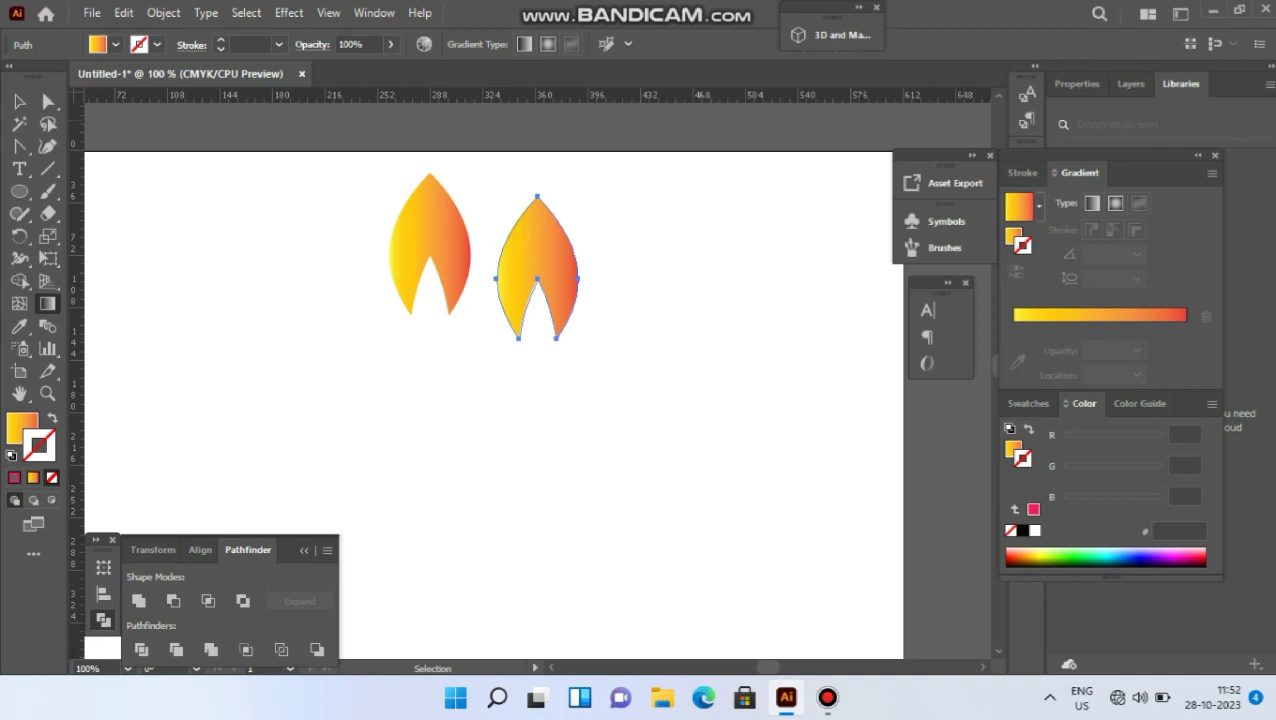
left_click(1038, 204)
left_click(930, 243)
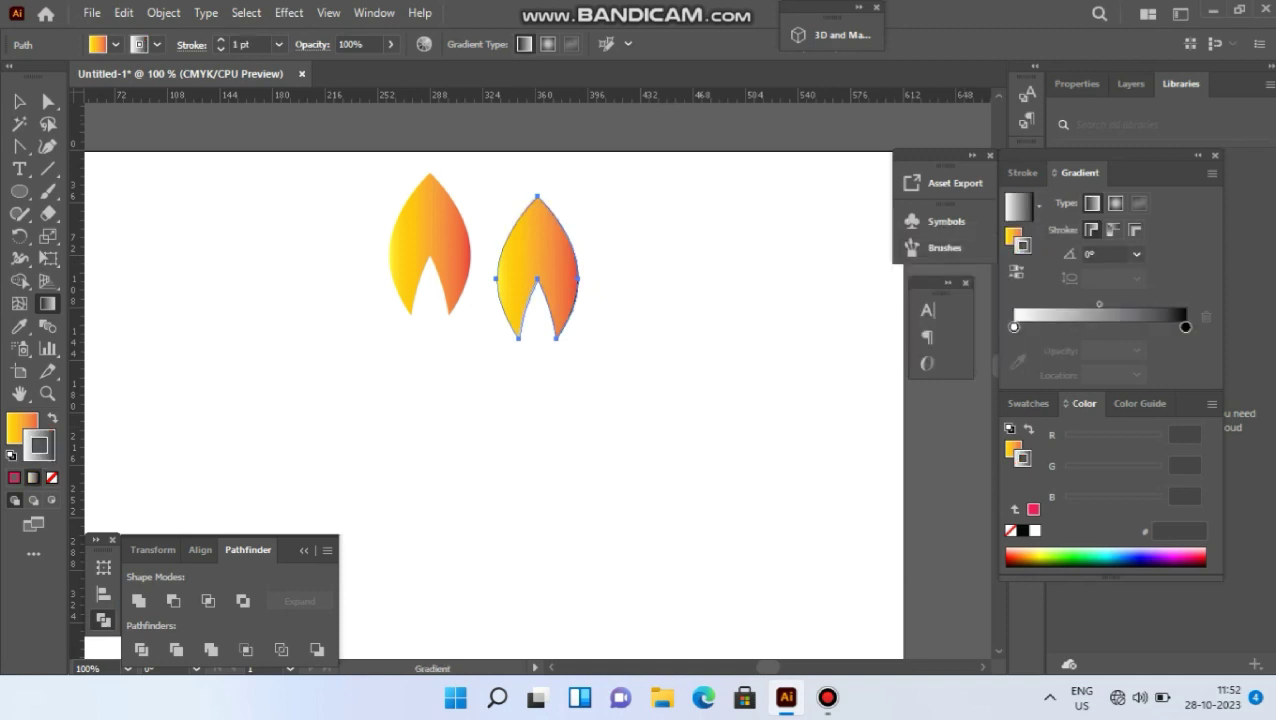
Step: Fill the duplicate leaf with the White, Black gradient, moving the black stop to about 37.7% and the white stop to about 5.3%
key("x")
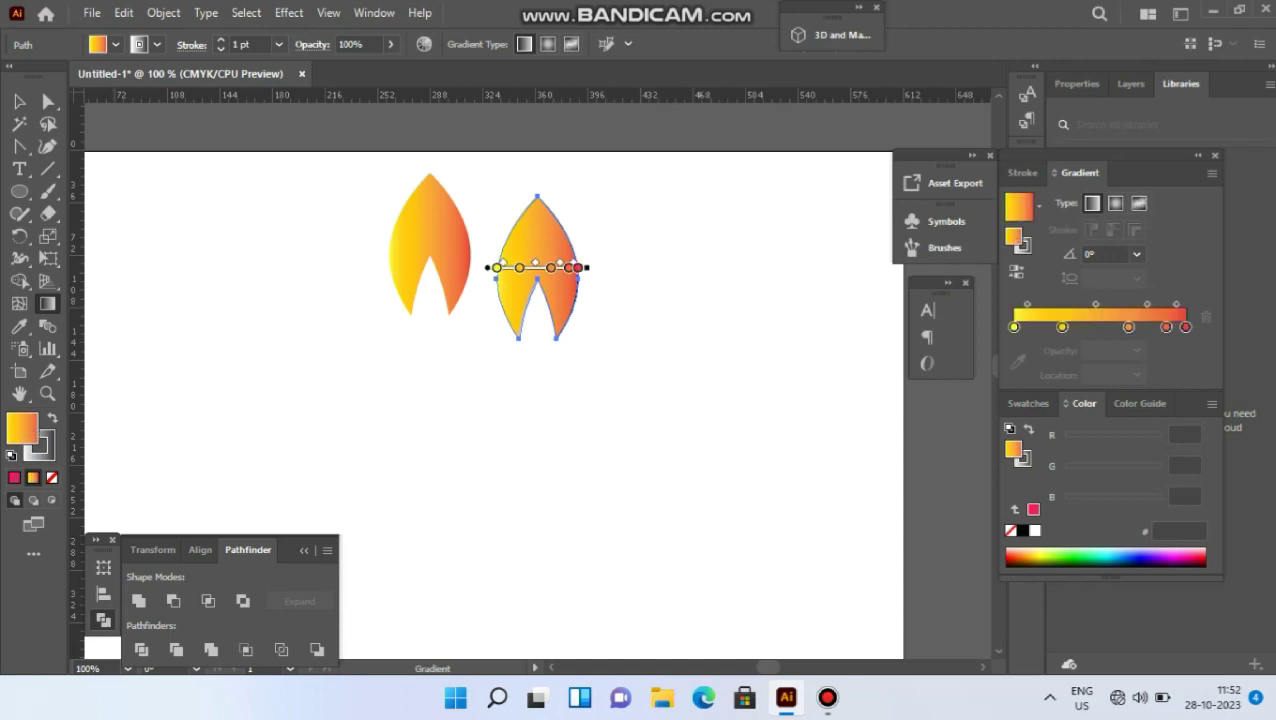
left_click(1038, 207)
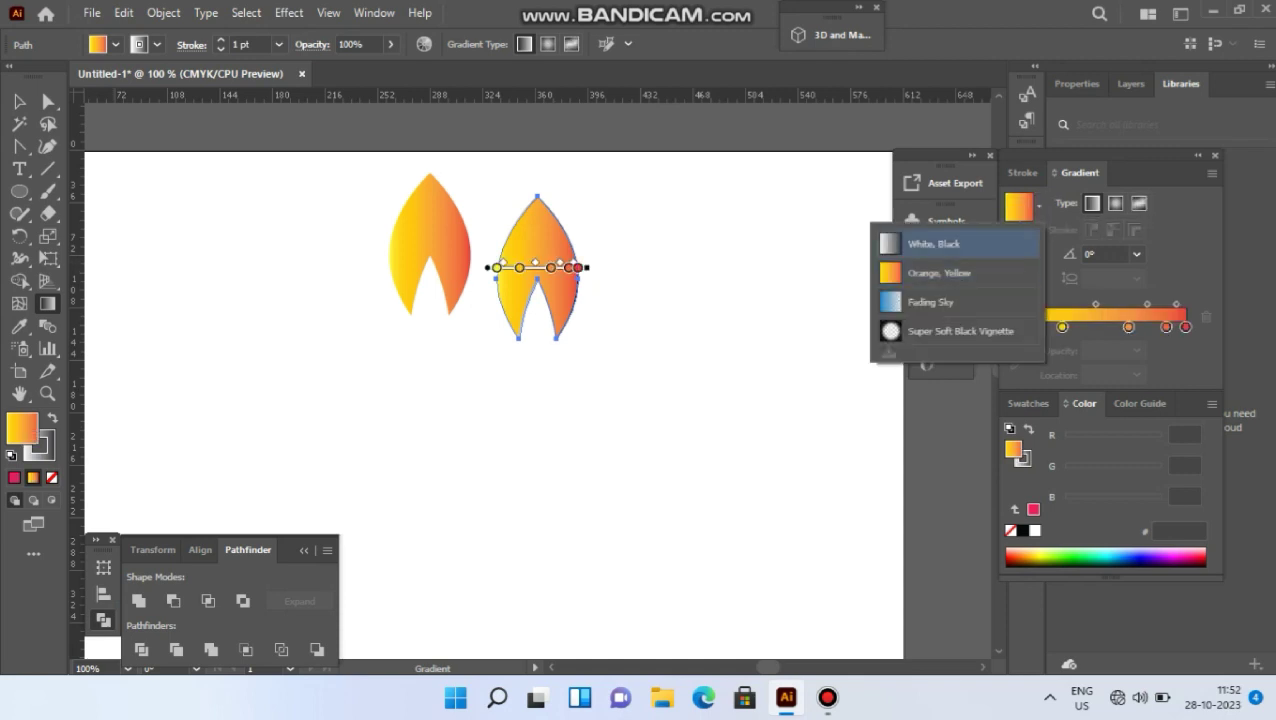
left_click(934, 244)
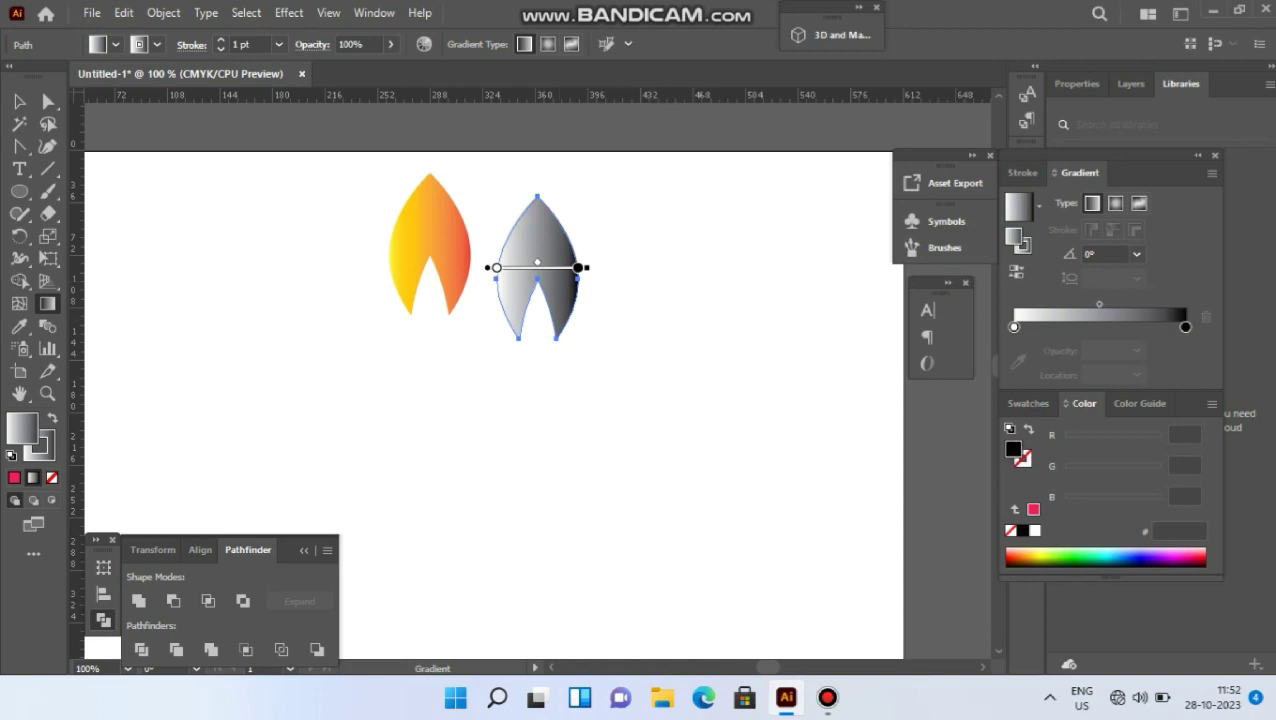
left_click_drag(578, 267, 527, 267)
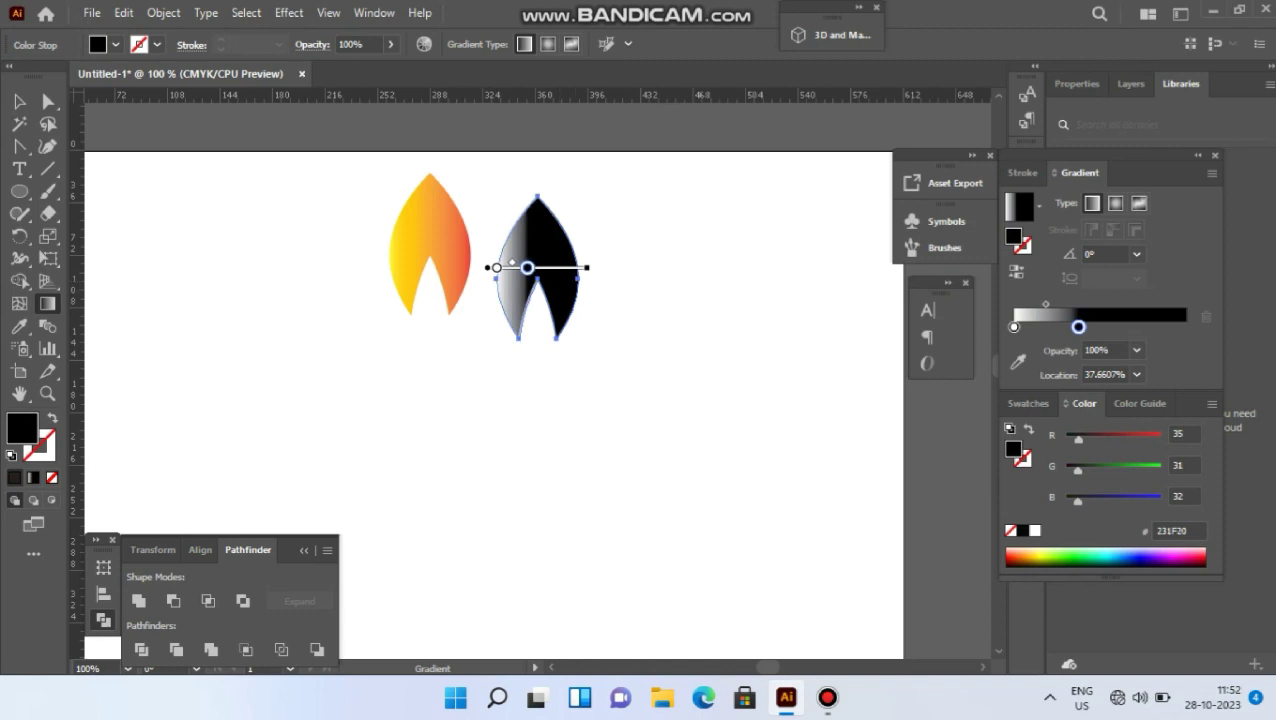
left_click(497, 268)
left_click_drag(497, 268, 500, 268)
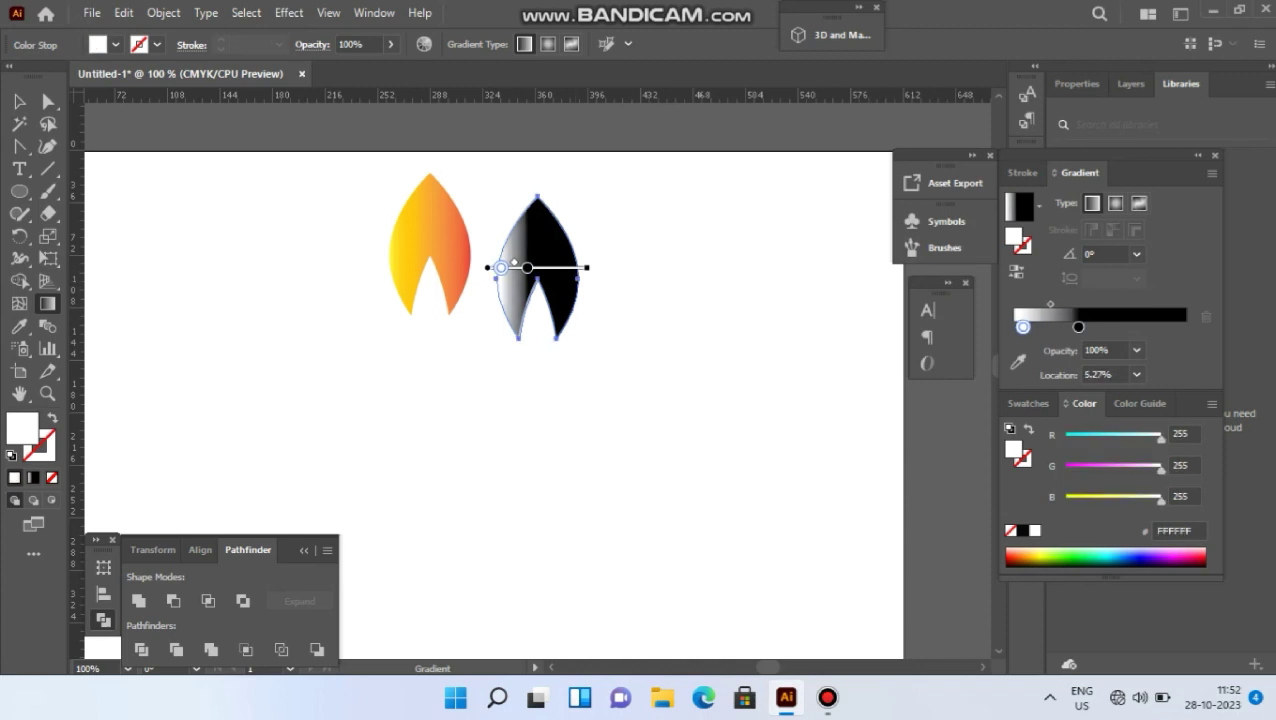
Step: Tilt the duplicate leaf's fill gradient to about -54.2° and rearrange its stops so black sits at 0% ahead of white
left_click_drag(589, 268, 571, 325)
left_click(1078, 327)
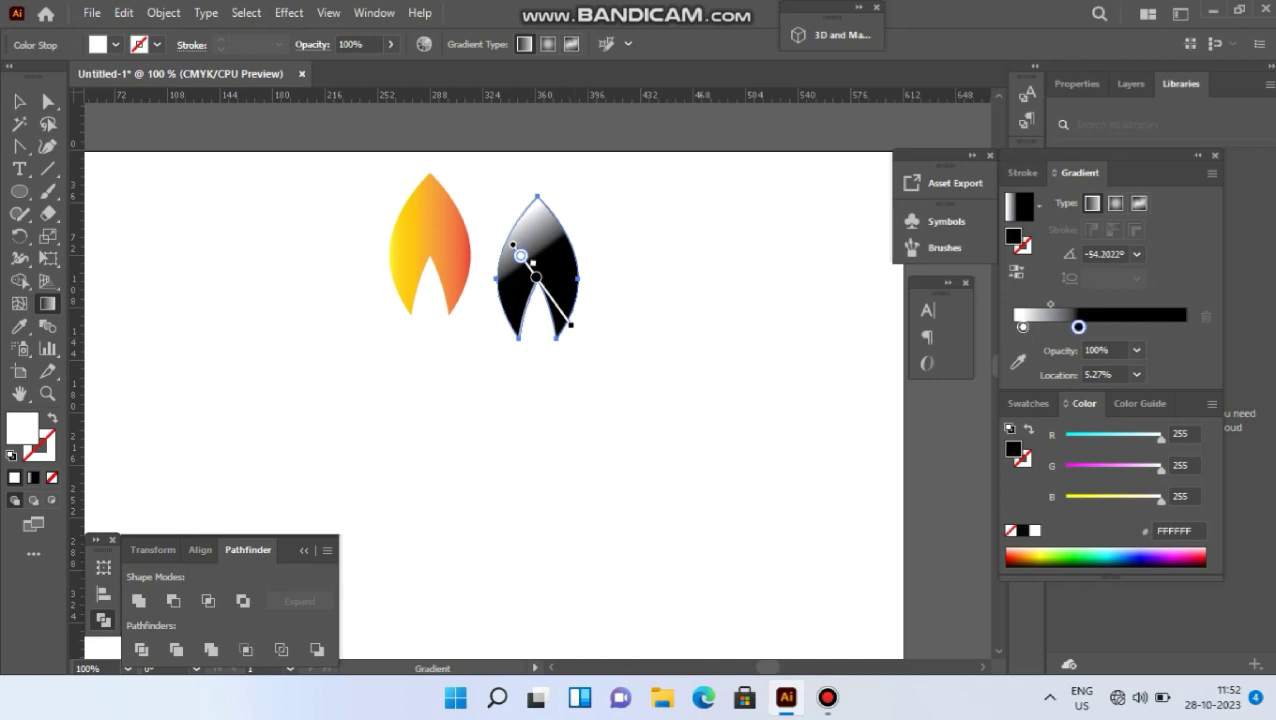
left_click_drag(1078, 327, 1106, 327)
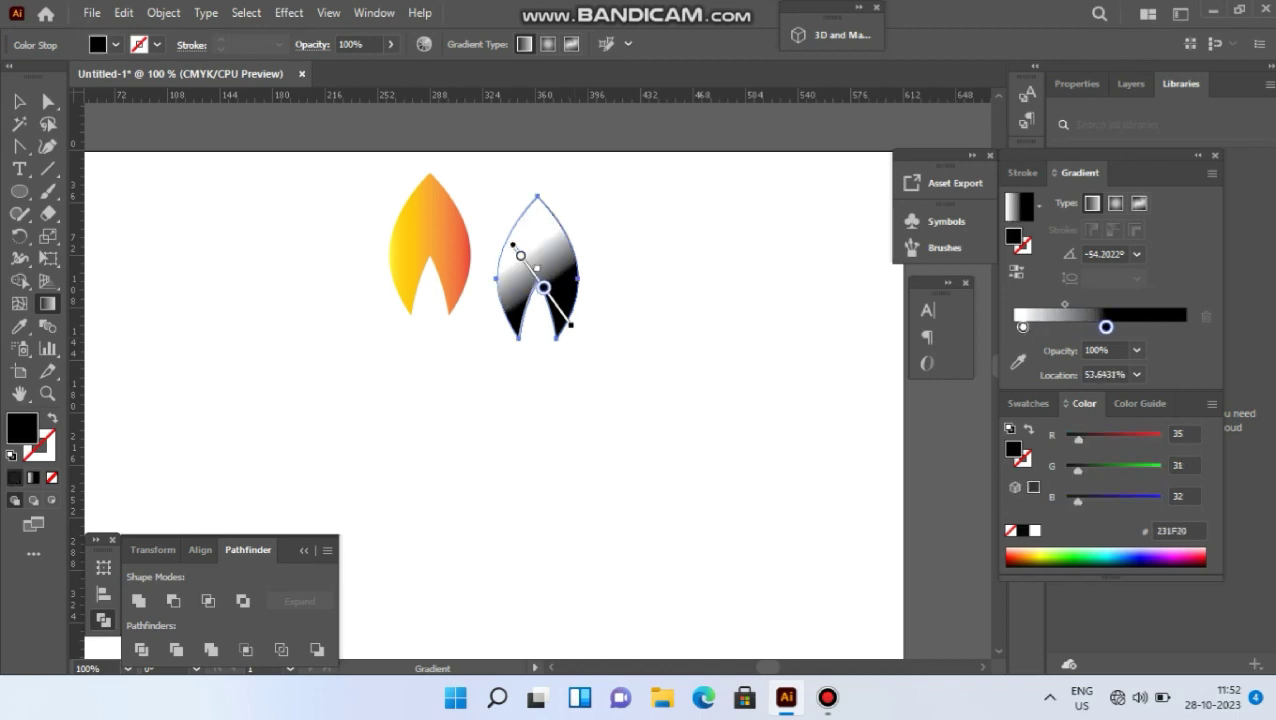
left_click_drag(540, 283, 530, 269)
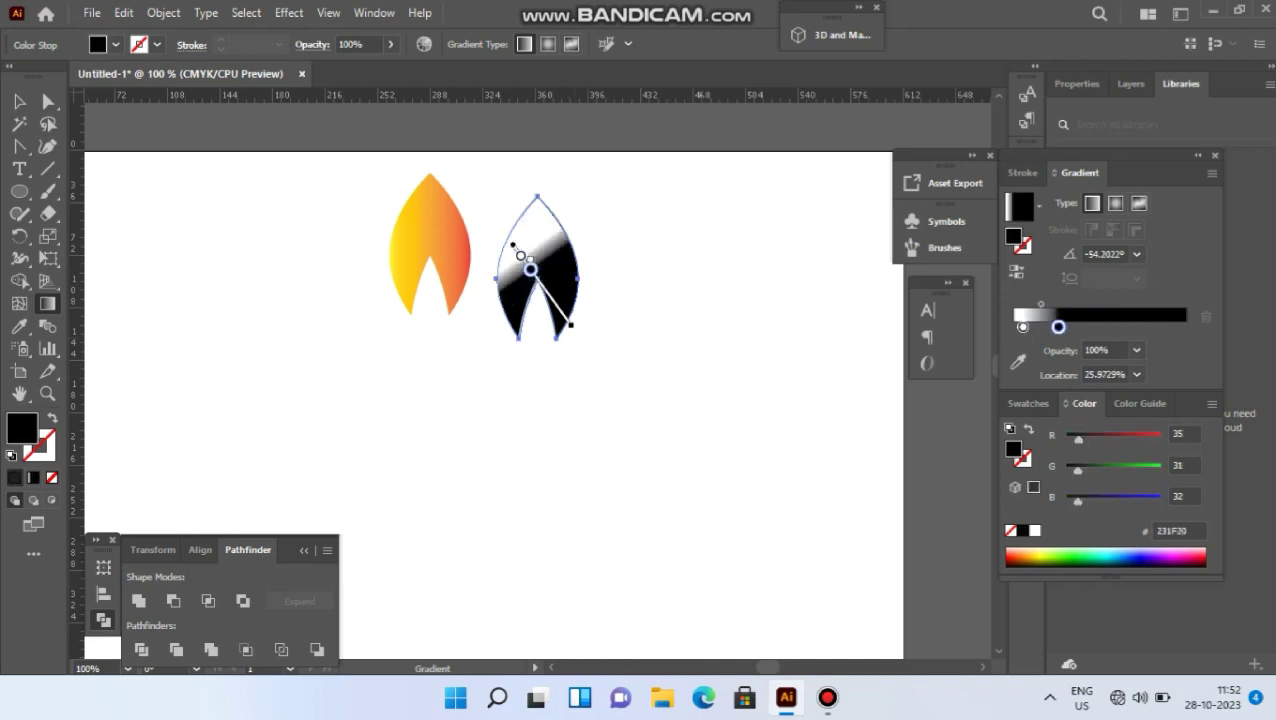
left_click(519, 254)
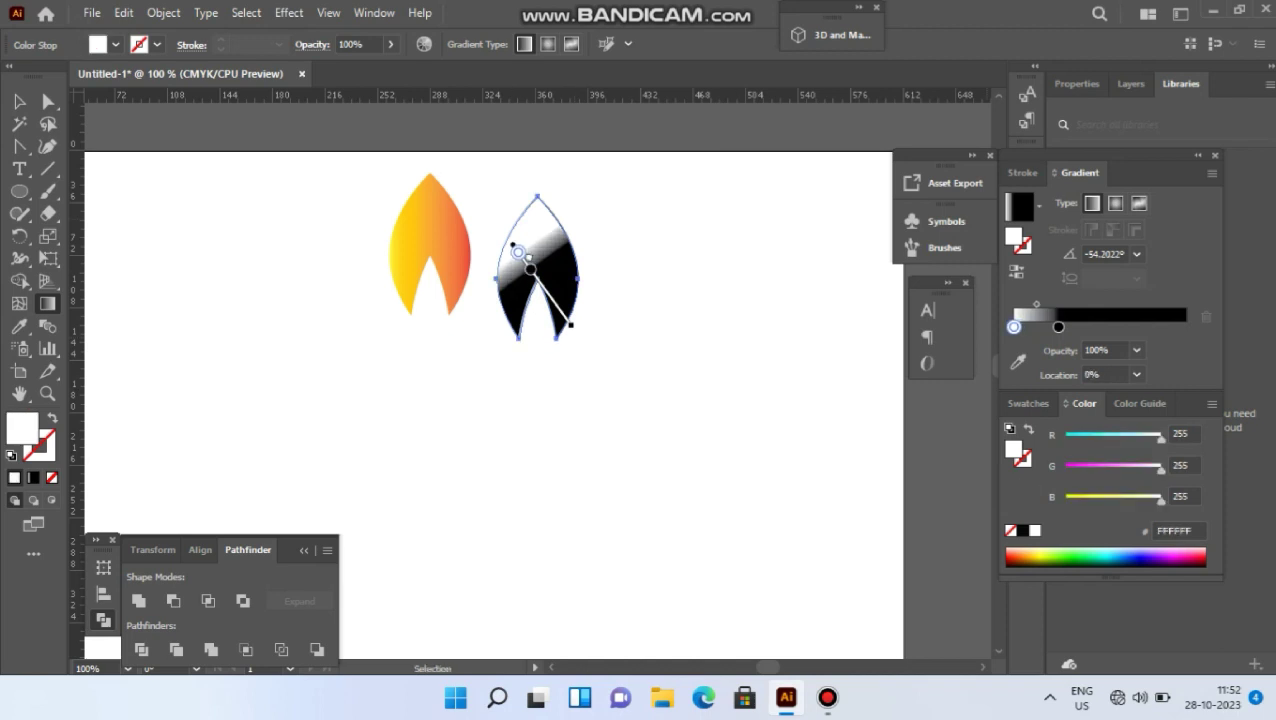
mouse_move(519, 254)
left_mouse_down()
mouse_move(556, 305)
mouse_move(518, 252)
left_mouse_up()
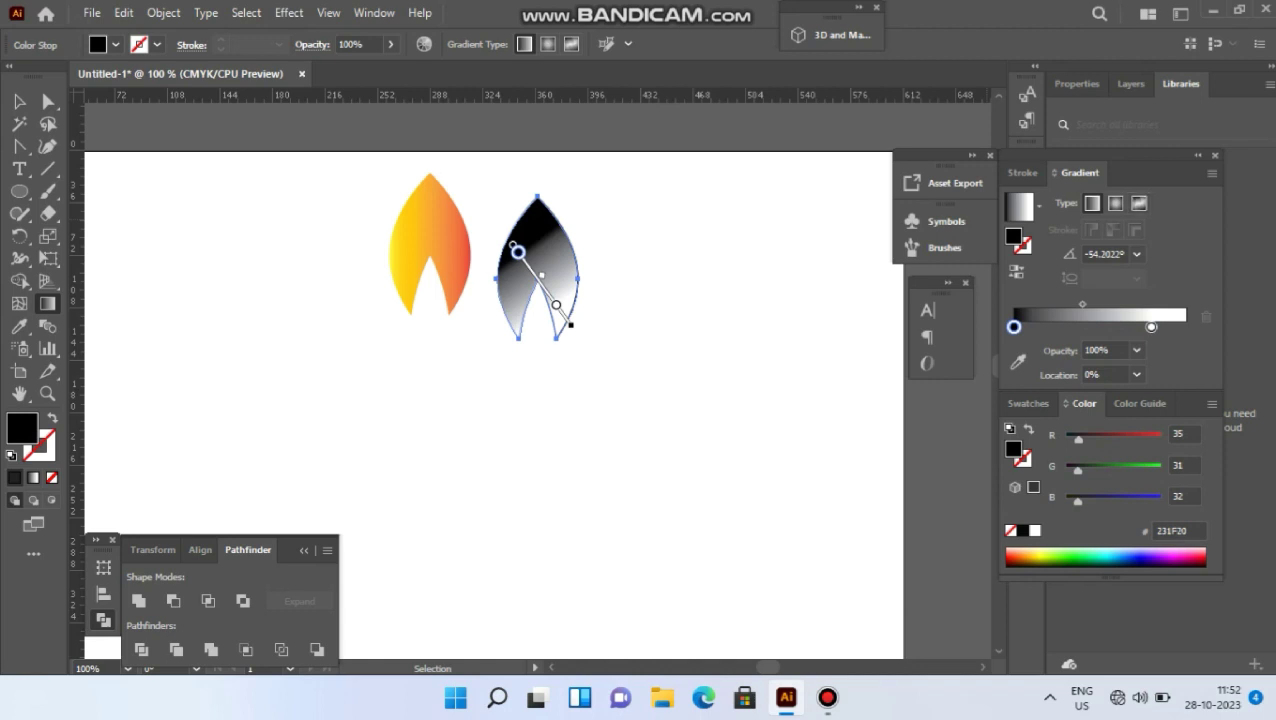
Step: Change the duplicate leaf's fill gradient to radial and enlarge its radius well beyond the leaf
left_click(1116, 203)
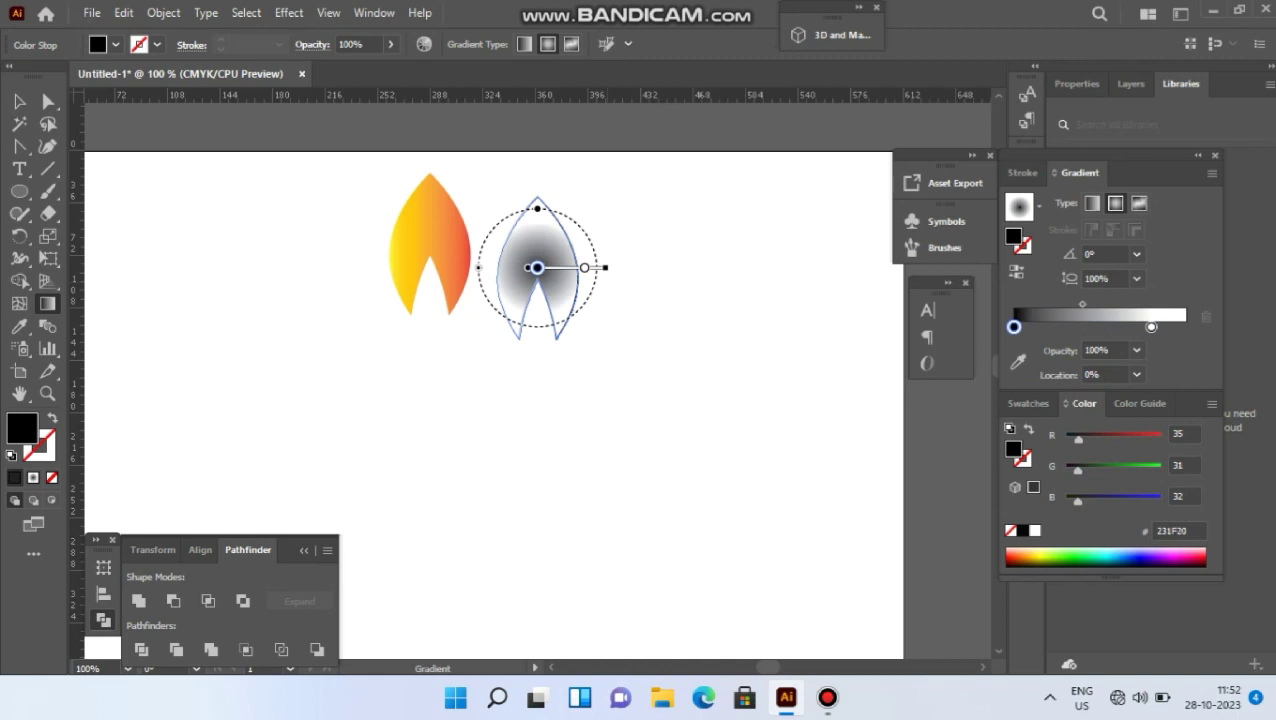
left_click_drag(605, 267, 693, 267)
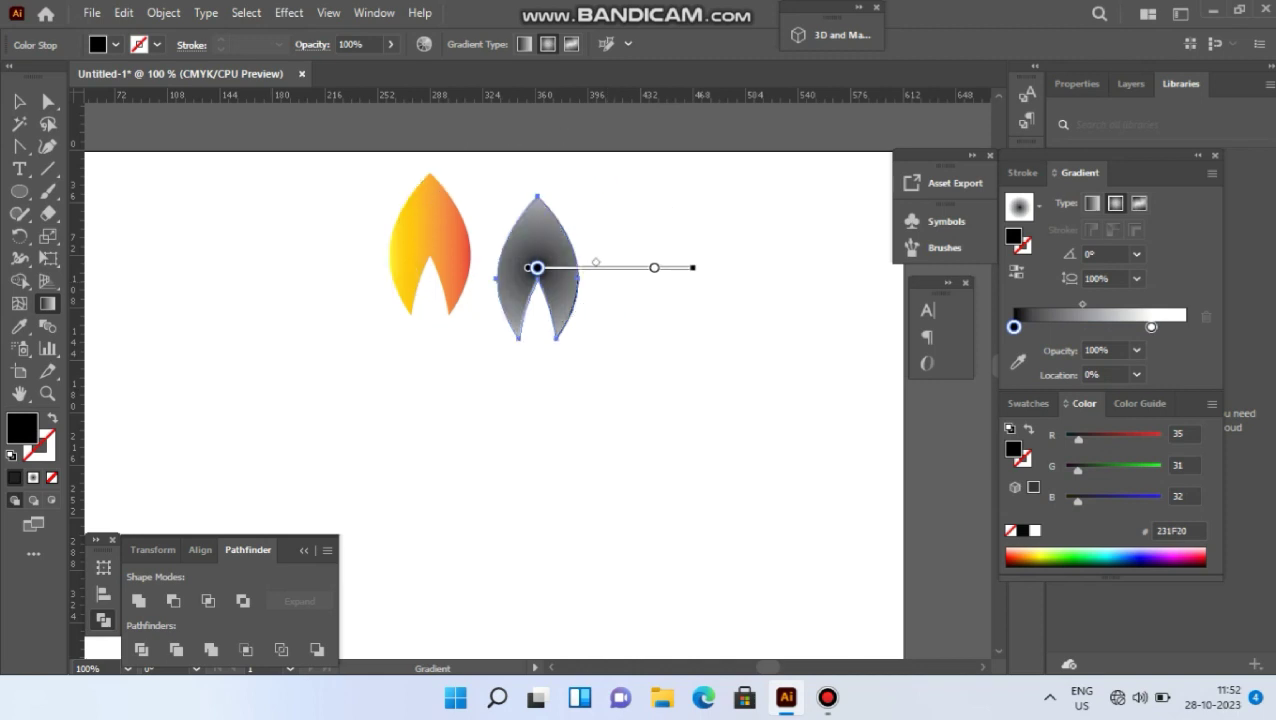
left_click(19, 102)
left_click(640, 400)
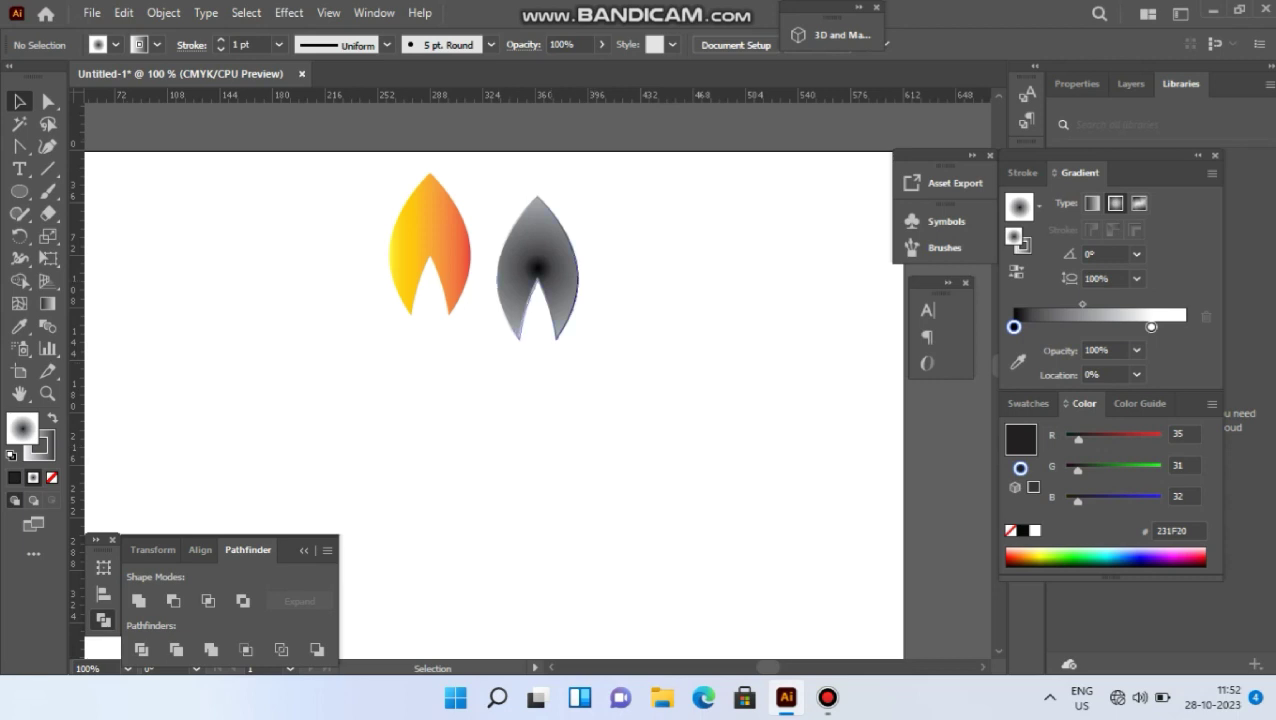
Step: Replace the duplicate leaf's gradient fill with the solid dark colour 332E30
left_click(540, 250)
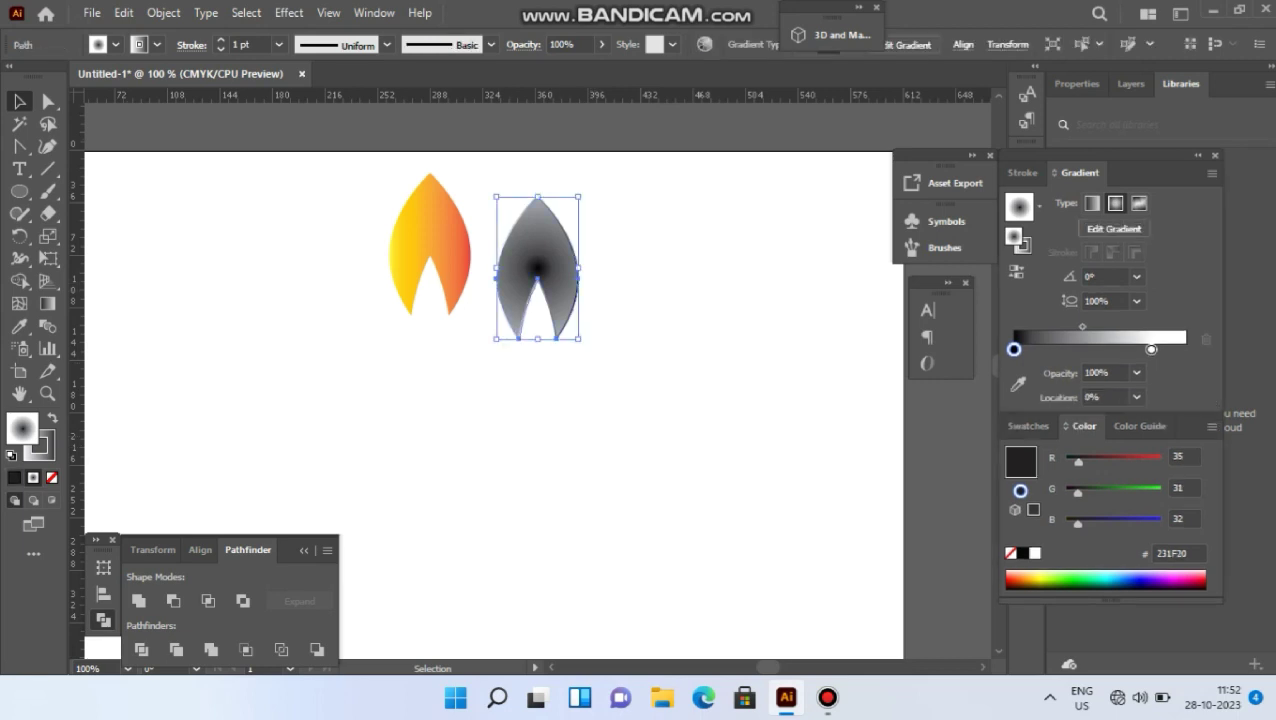
double_click(22, 429)
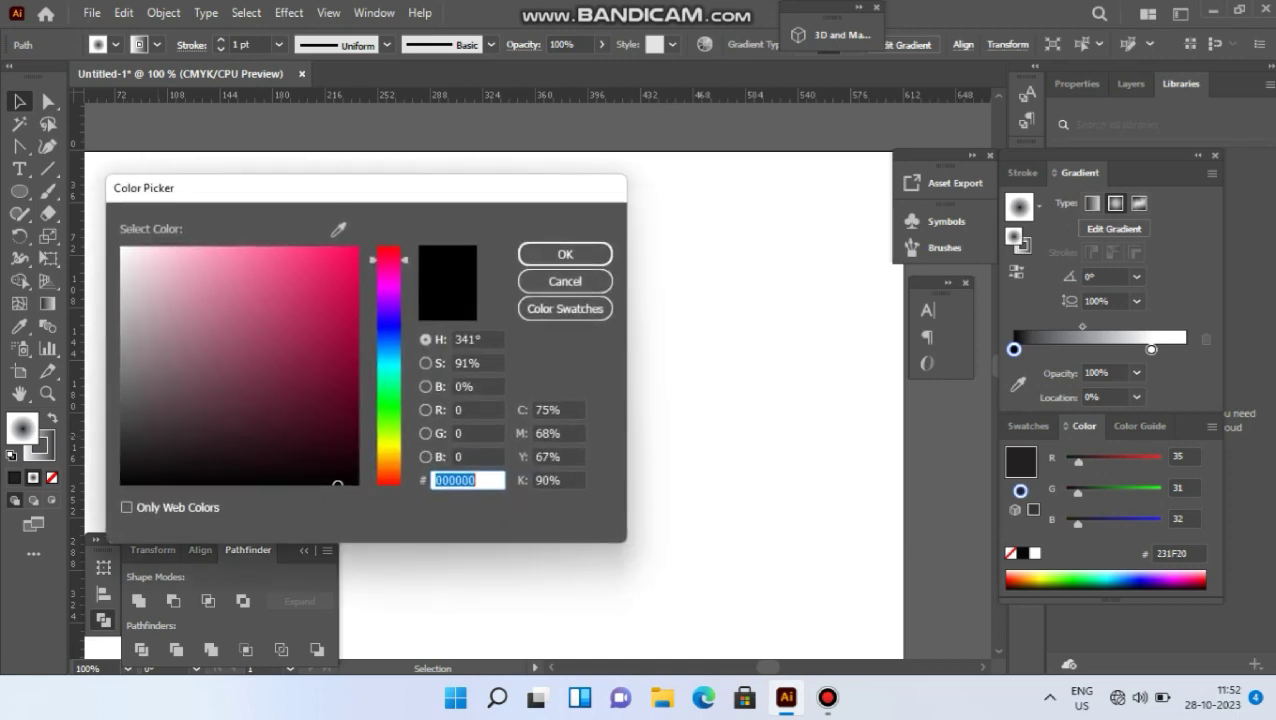
mouse_move(158, 445)
left_mouse_down()
mouse_move(143, 461)
mouse_move(143, 437)
left_mouse_up()
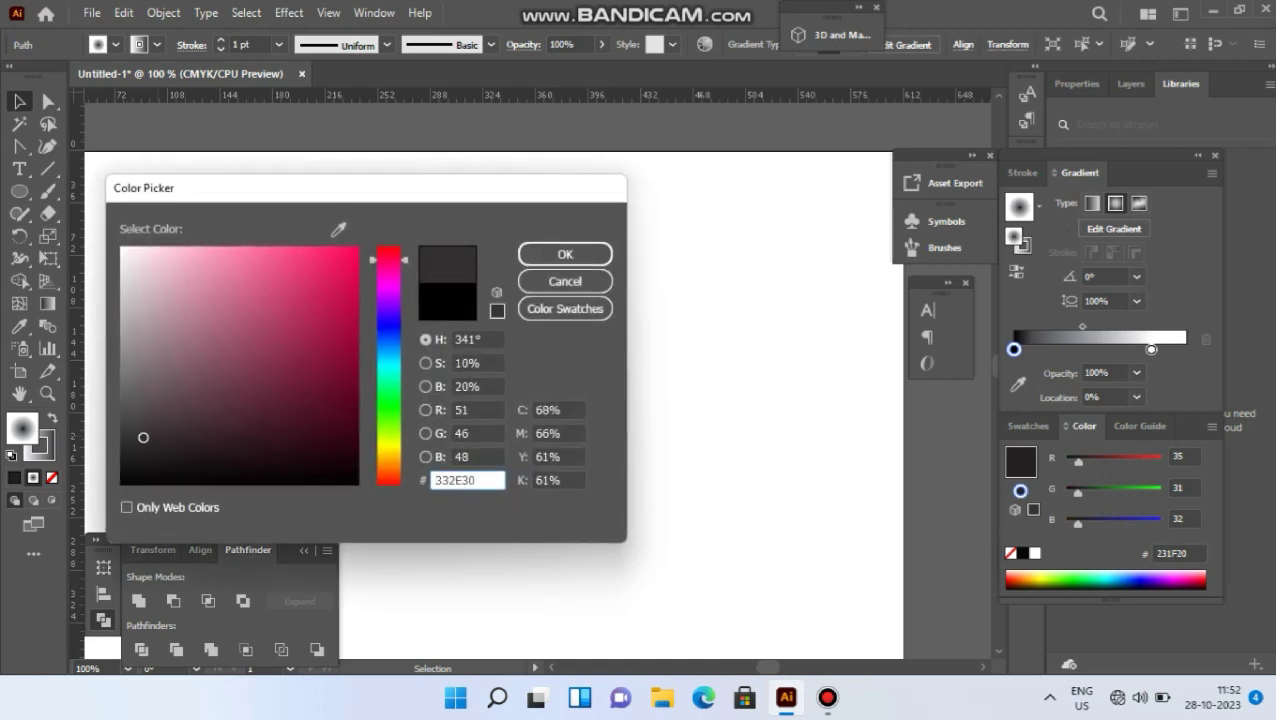
left_click(565, 254)
key("ctrl+shift+a")
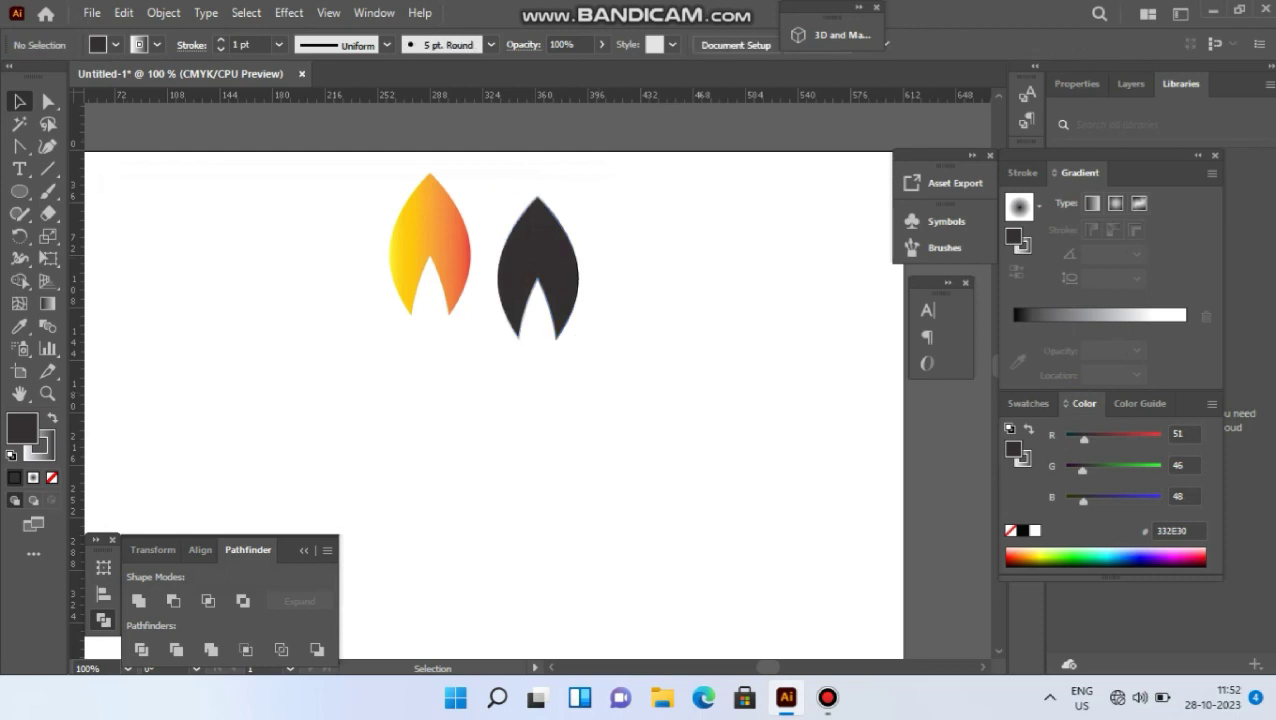
Step: Rotate the dark leaf clockwise to slant up and away from the orange leaf, and make it narrower and shorter
left_click(540, 252)
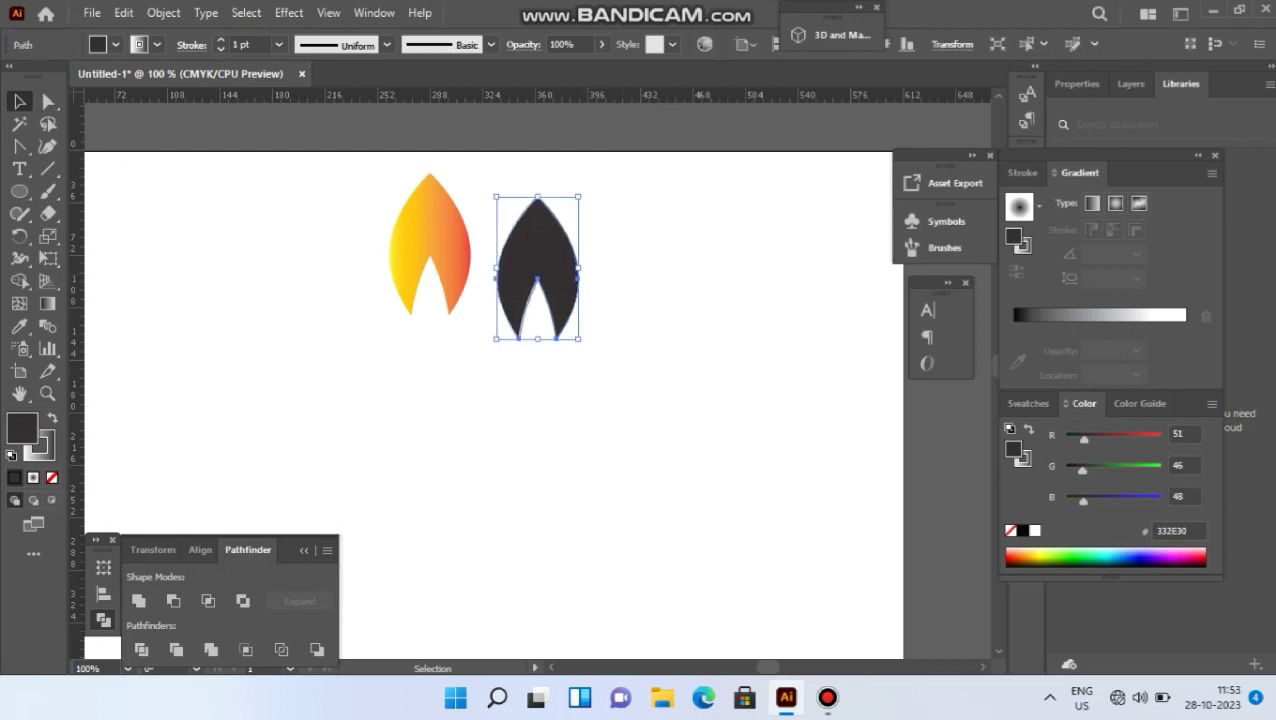
left_click_drag(584, 346, 506, 352)
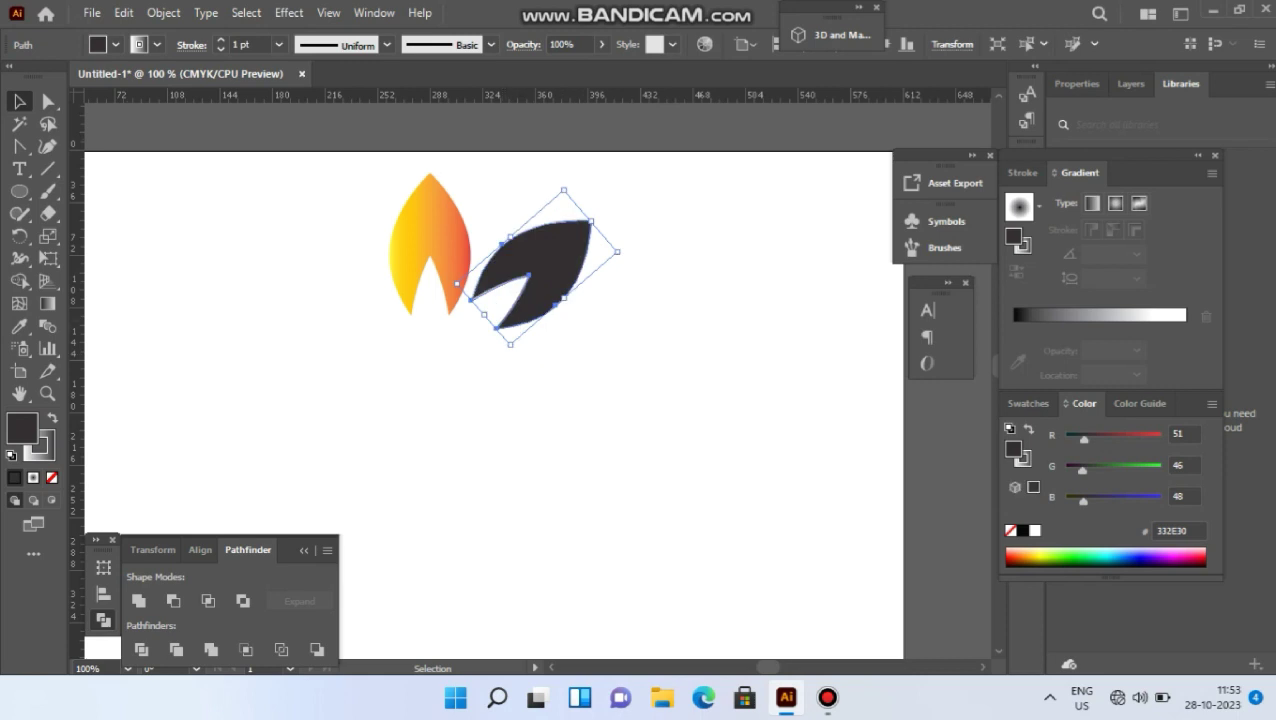
left_click_drag(564, 298, 549, 279)
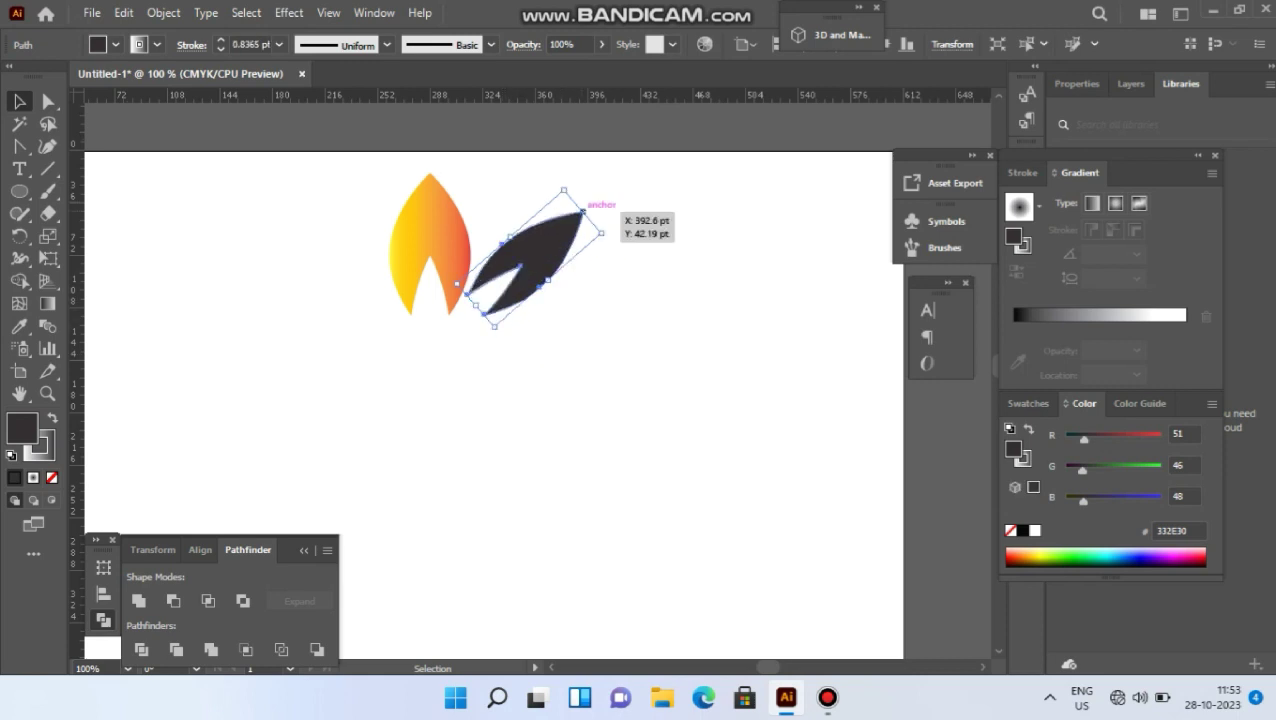
left_click_drag(582, 211, 556, 234)
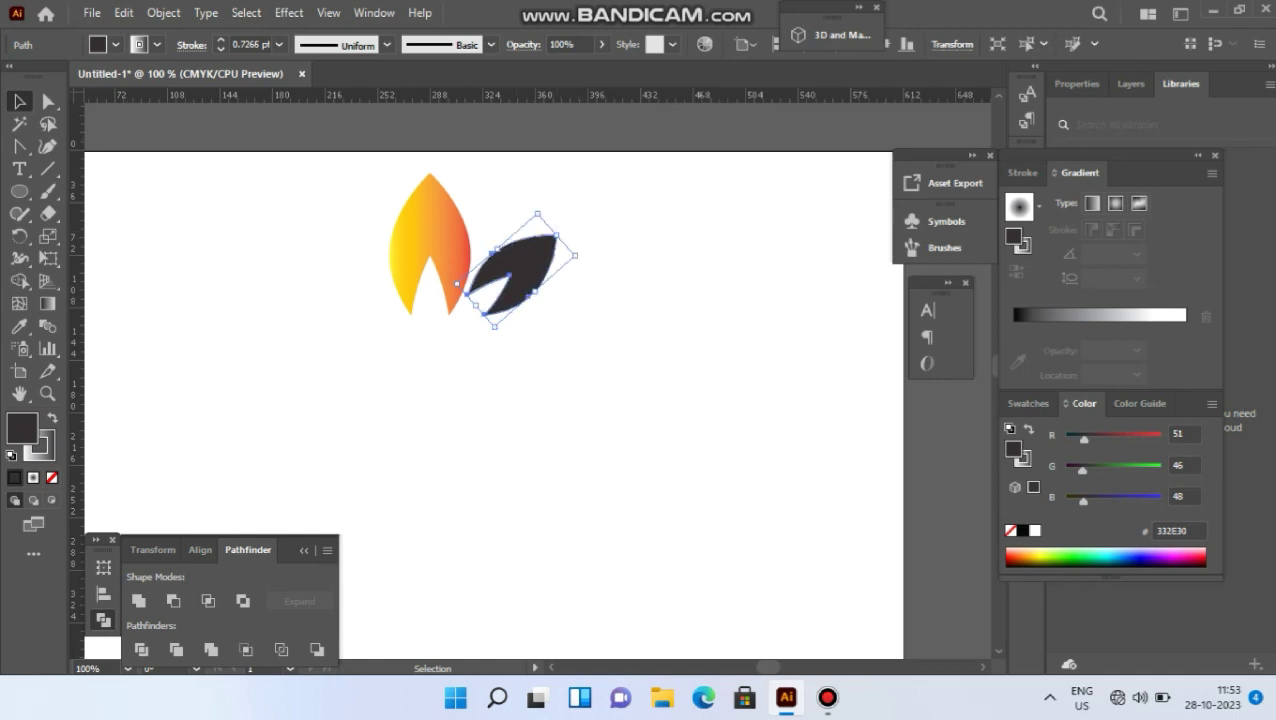
Step: Rotate the orange gradient leaf counterclockwise by about 38° so it tilts away from the dark leaf
left_click(436, 228)
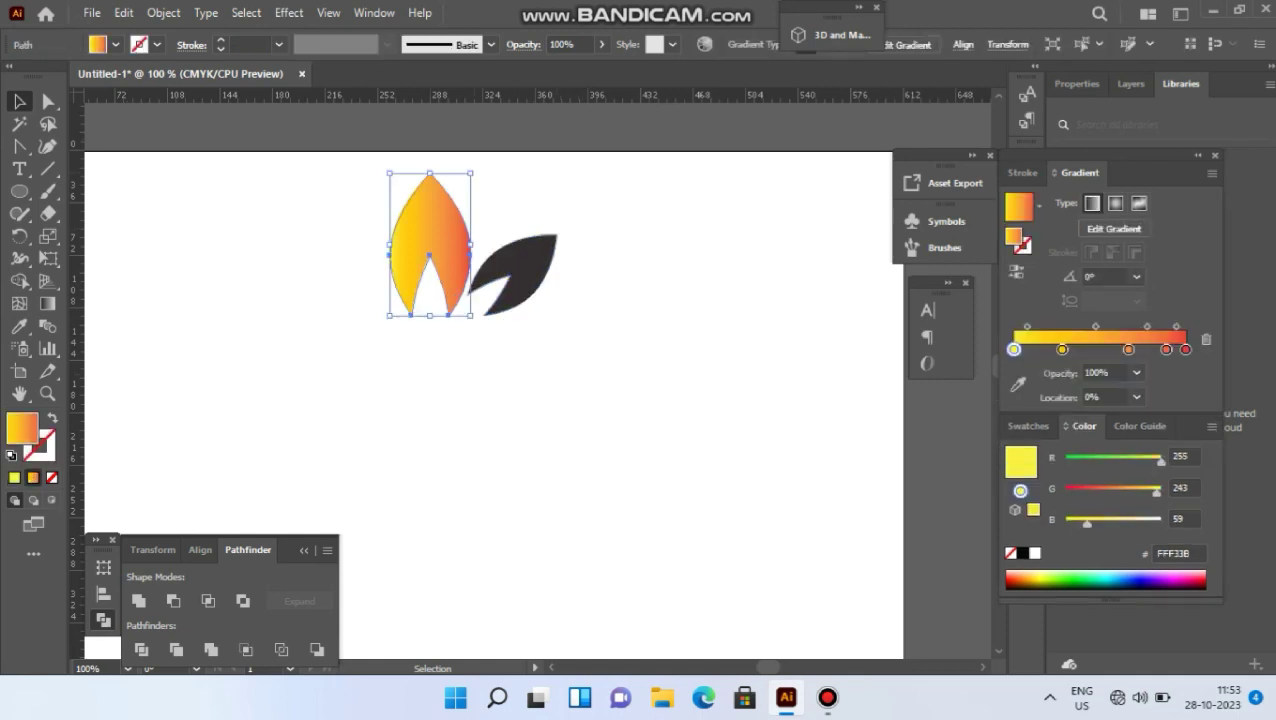
left_click_drag(474, 170, 420, 172)
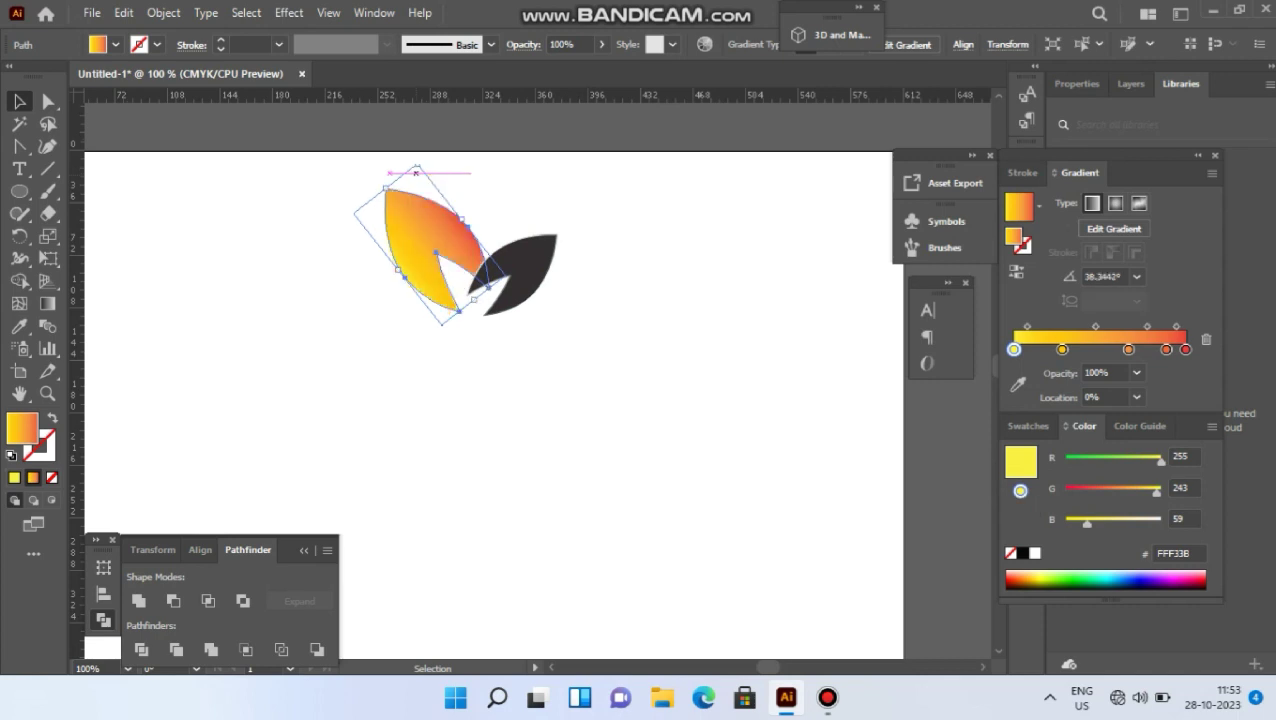
Step: Move the orange leaf up and away from the dark leaf, and nudge the dark leaf slightly upward beside it
left_click_drag(444, 255, 410, 252)
left_click(440, 380)
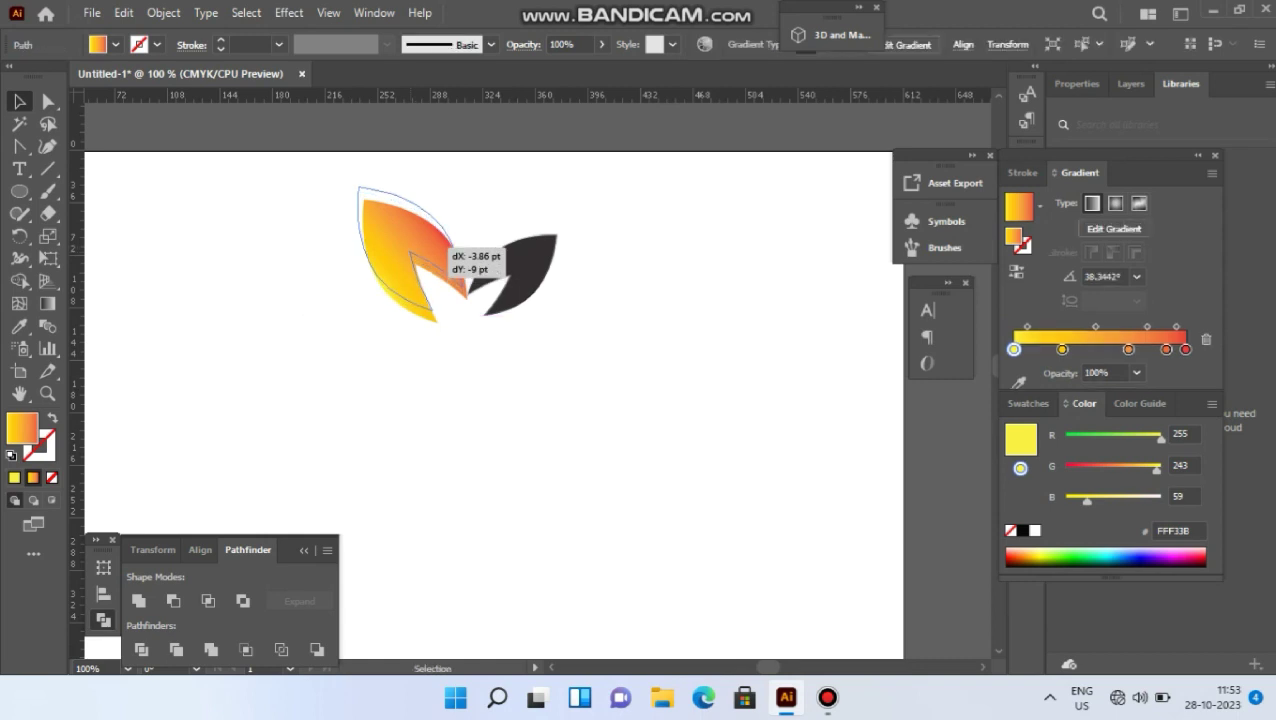
left_click(442, 365)
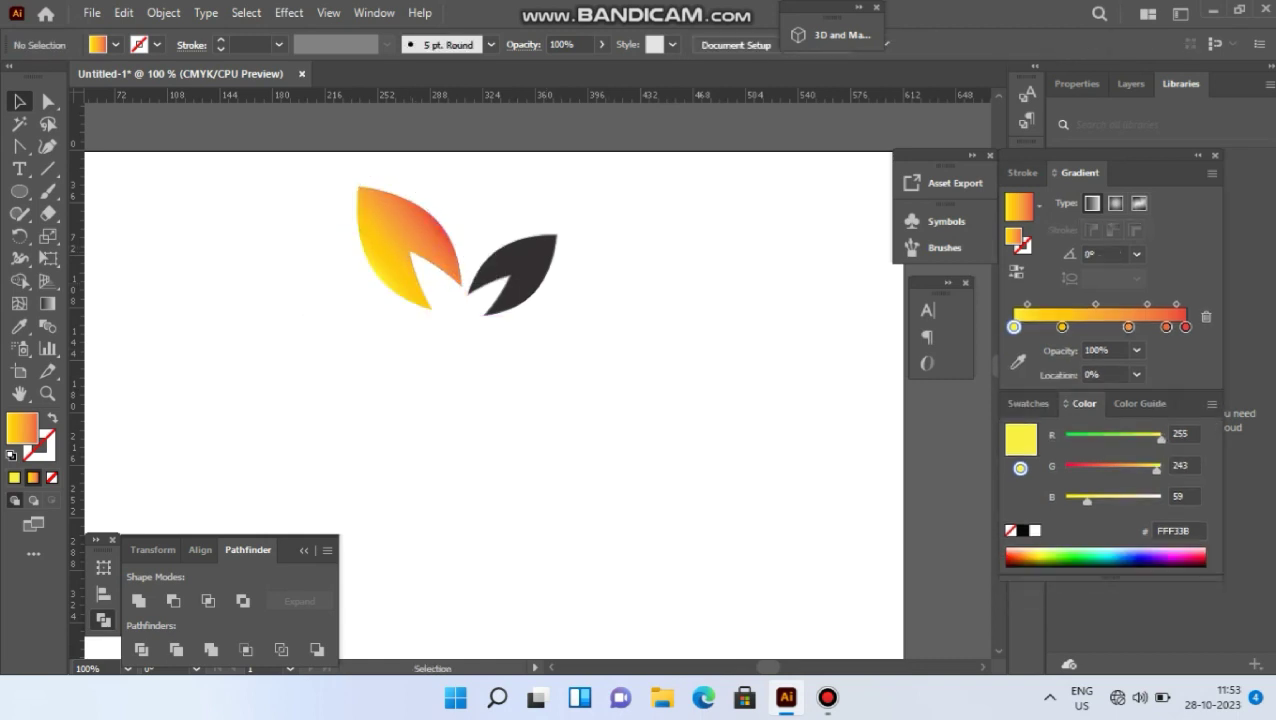
left_click_drag(512, 310, 509, 304)
left_click_drag(535, 257, 540, 262)
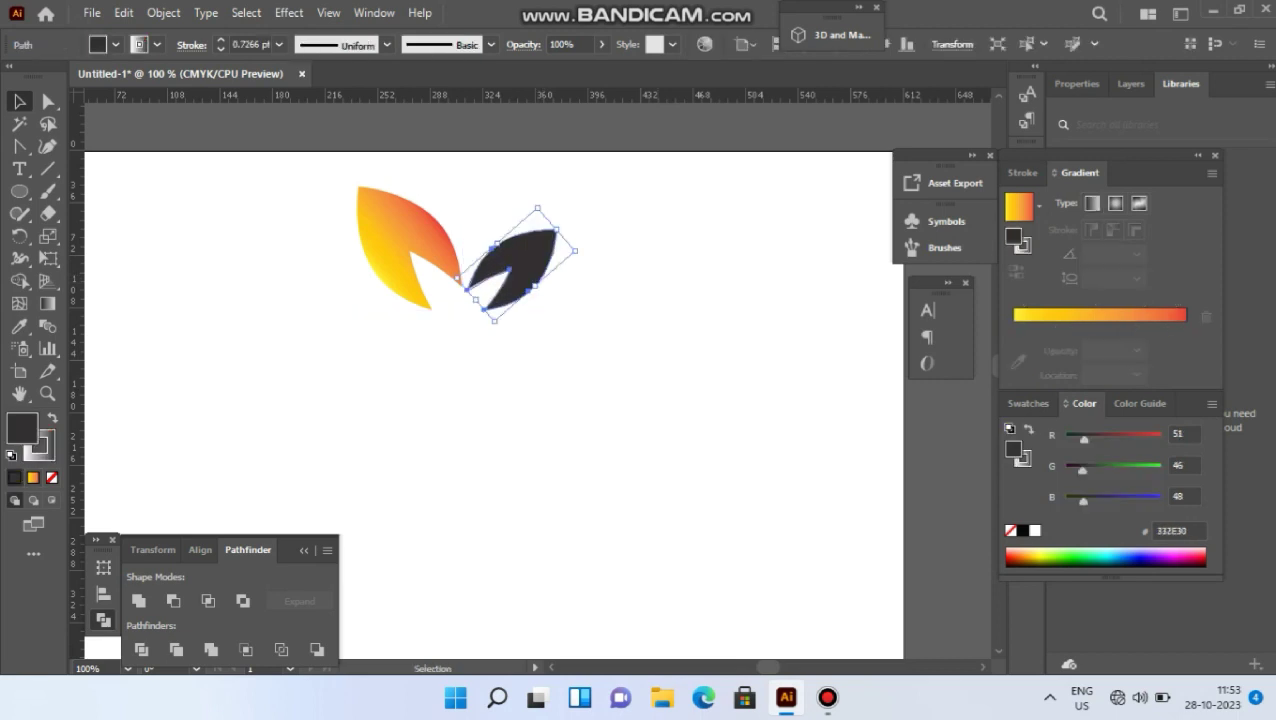
left_click(600, 335)
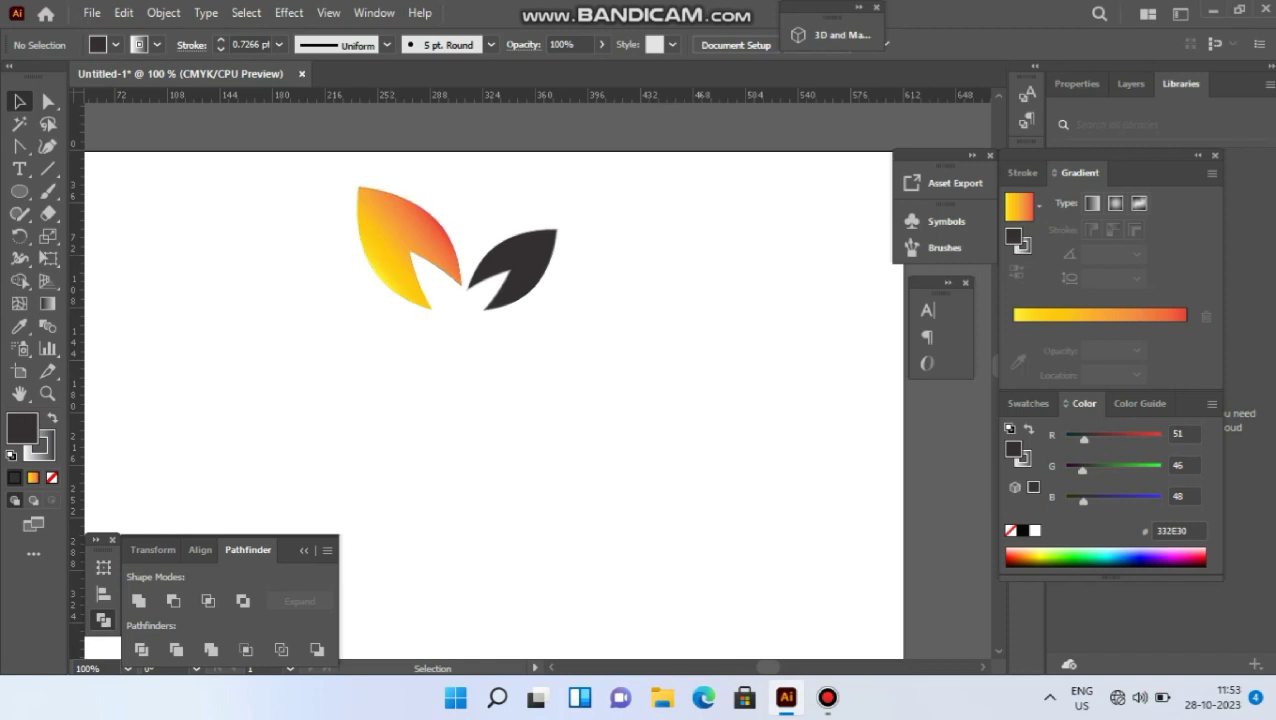
Step: Group the orange gradient leaf and the dark leaf together
left_click_drag(316, 170, 630, 372)
left_click(164, 13)
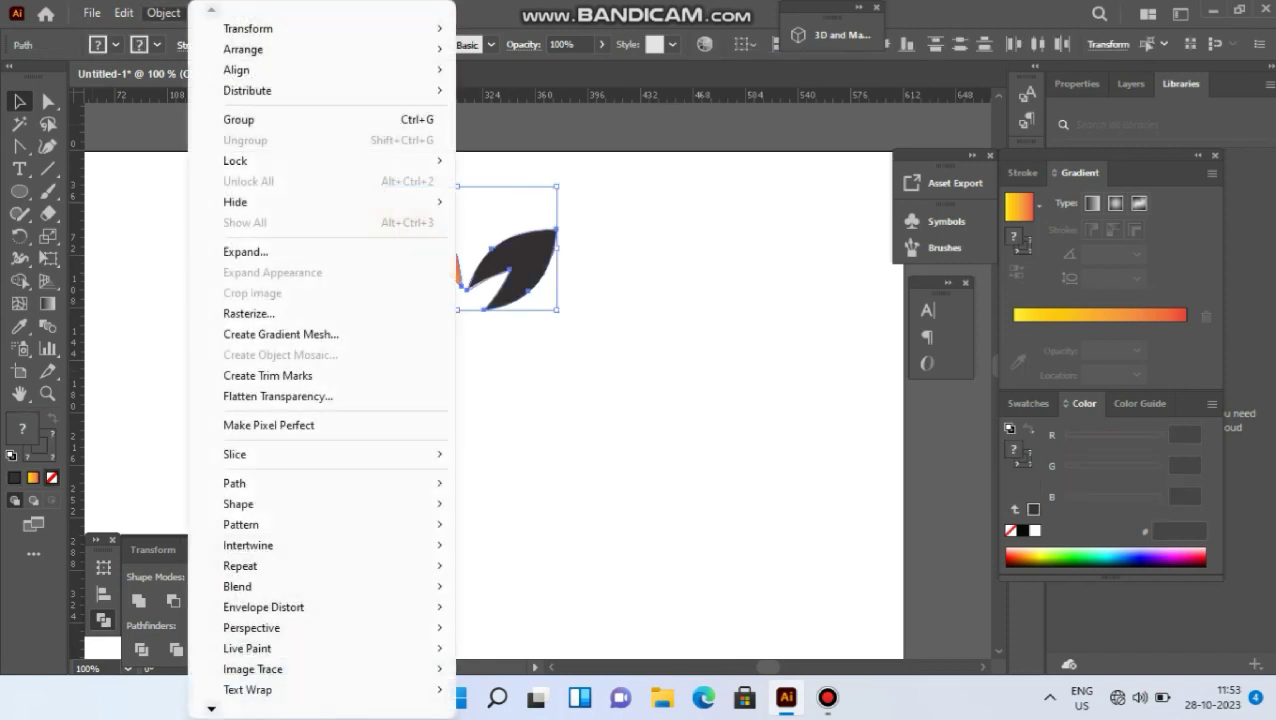
left_click(238, 119)
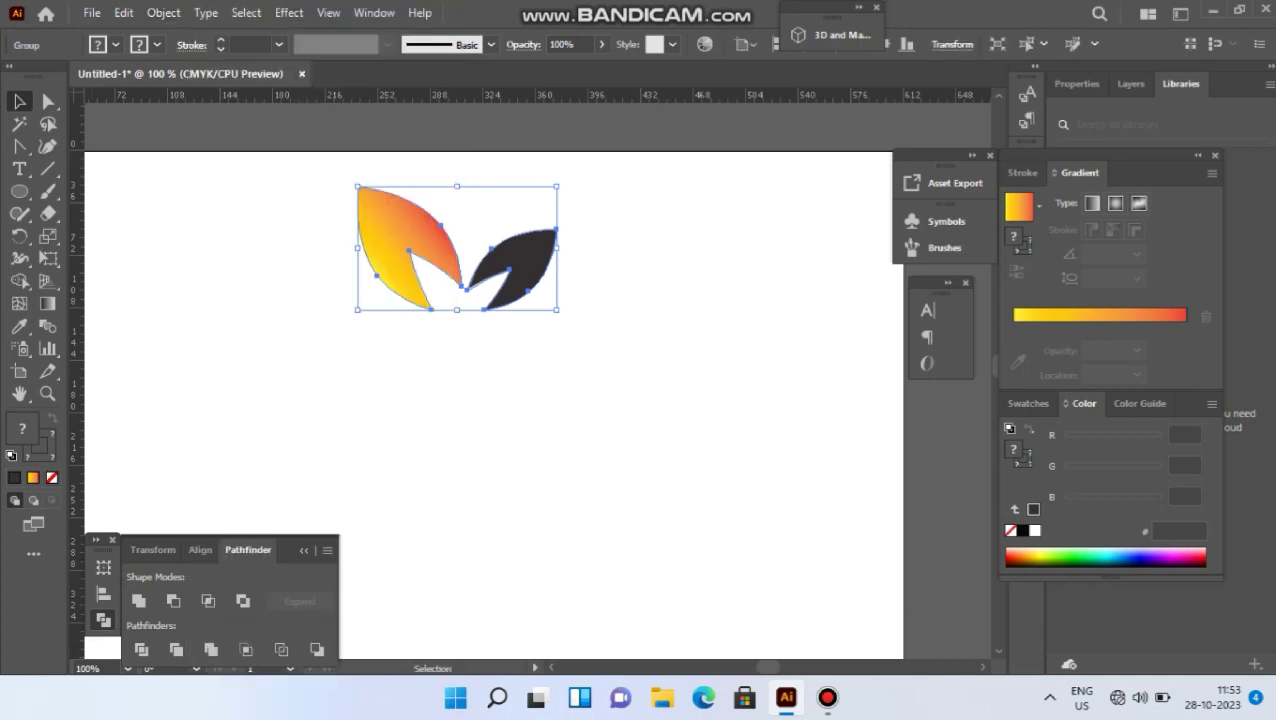
Step: Make the leaf pair narrower and slightly shorter, and move it up and left to the artboard's upper edge
left_click_drag(557, 310, 478, 290)
left_click(515, 315)
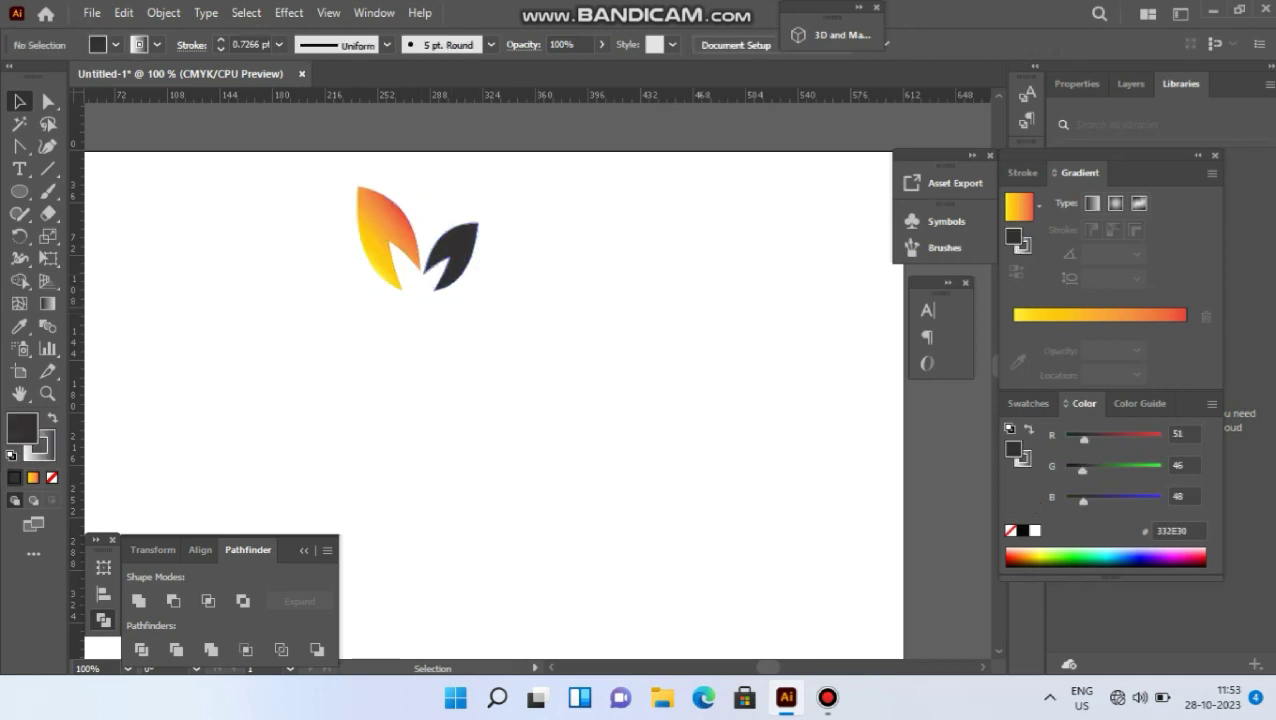
left_click_drag(446, 241, 361, 206)
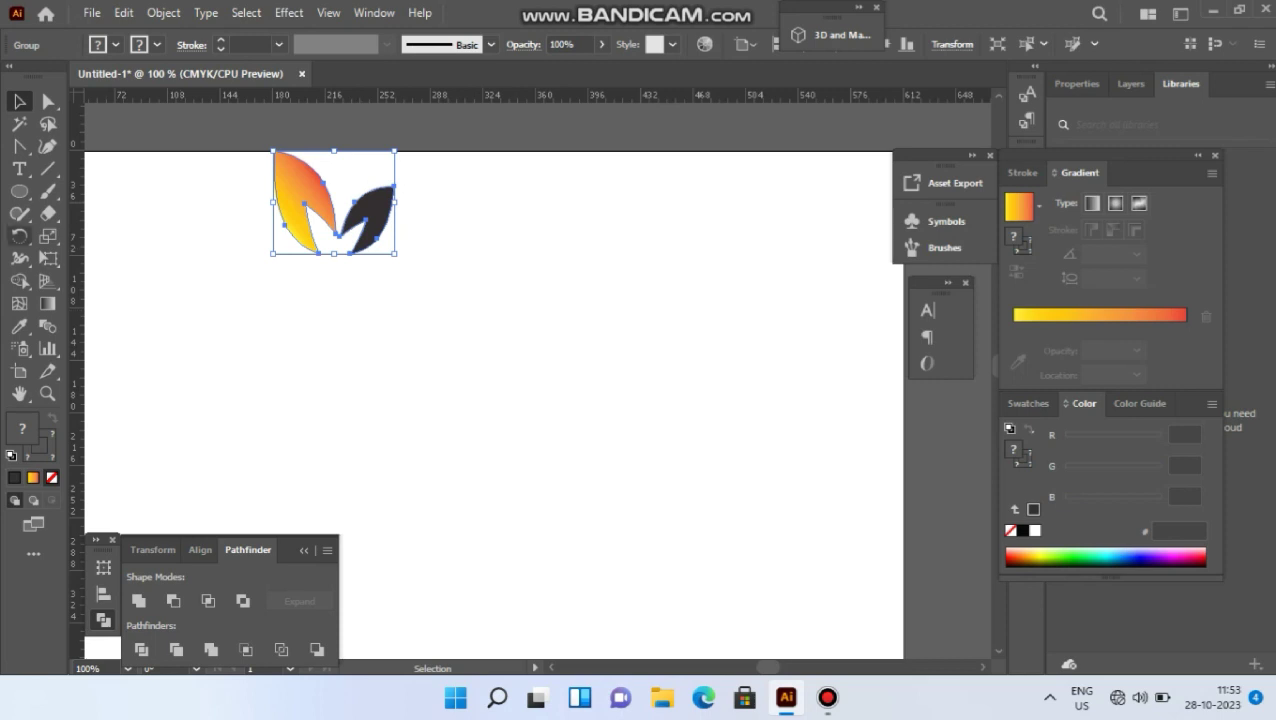
Step: Draw a large circle with no fill and move it below and to the right of the leaf pair
left_click(19, 191)
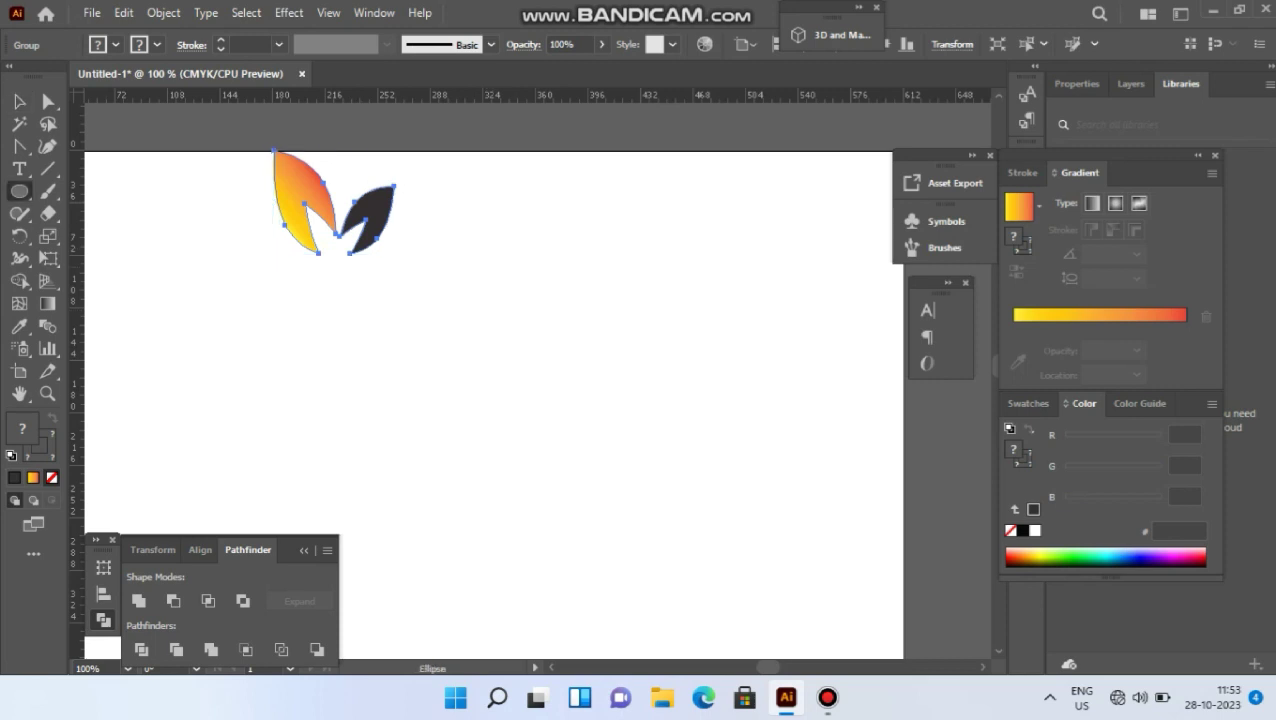
left_click_drag(493, 272, 682, 461)
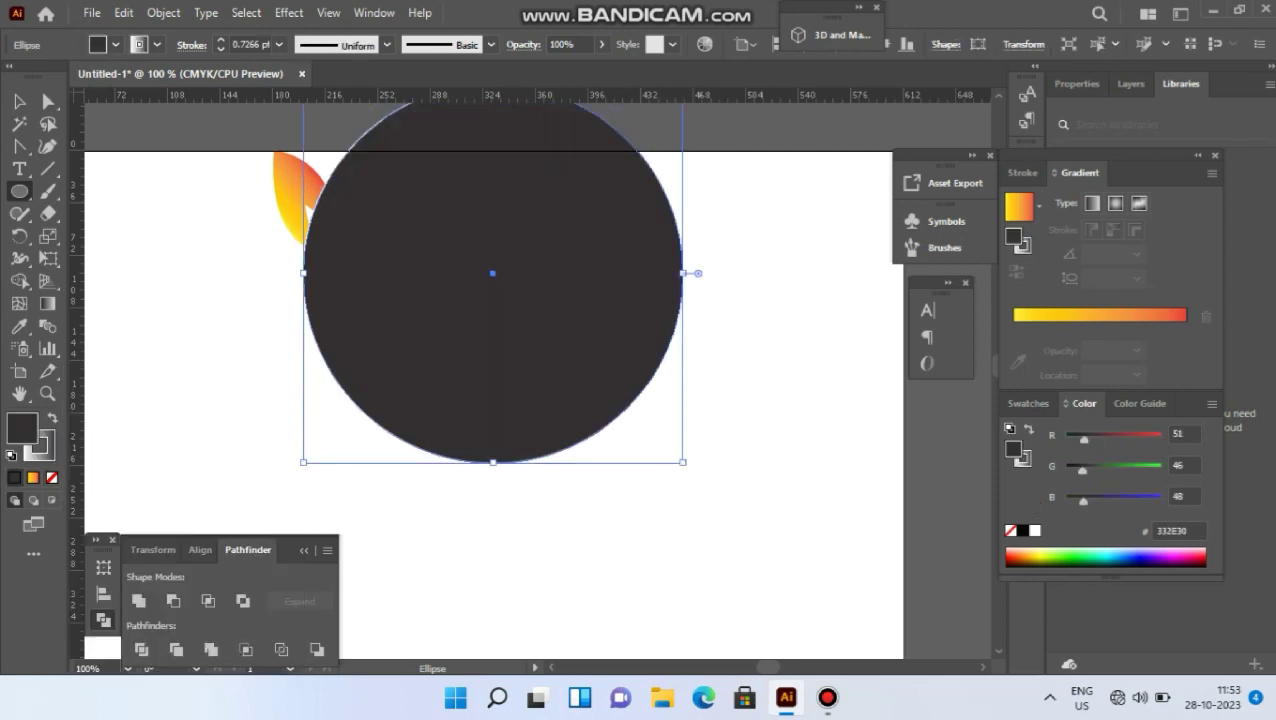
left_click(52, 478)
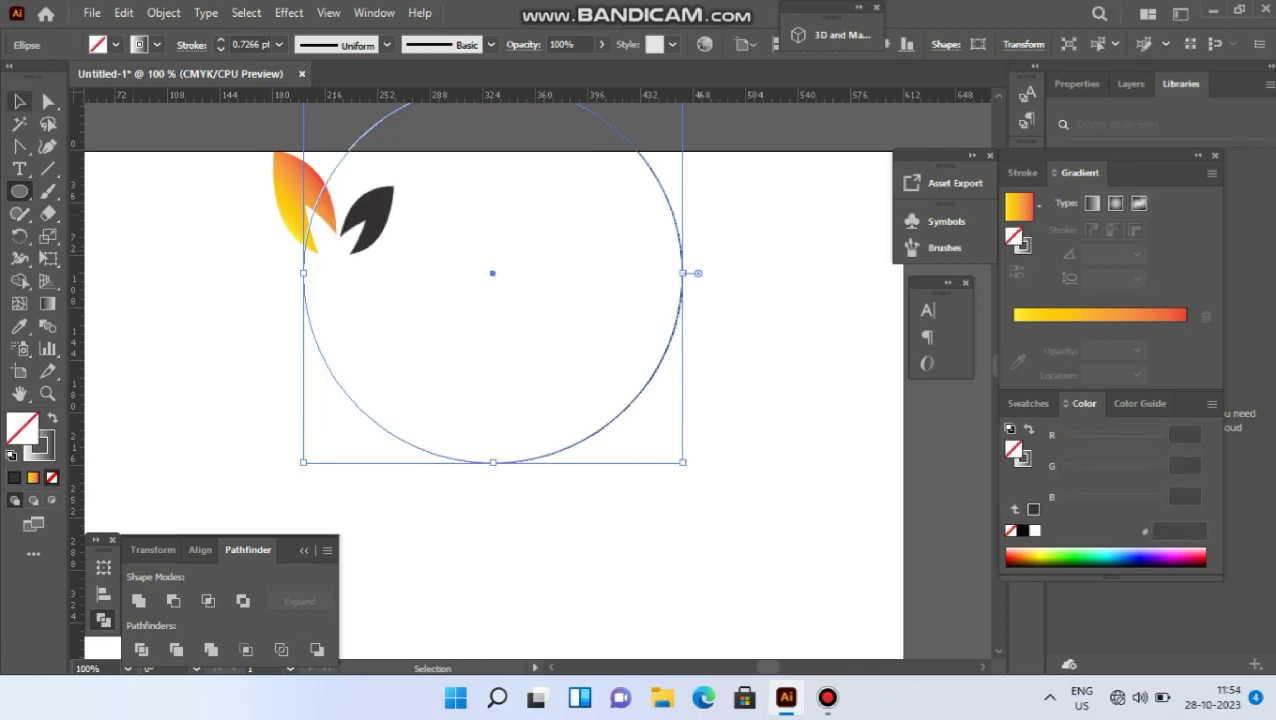
left_click(19, 102)
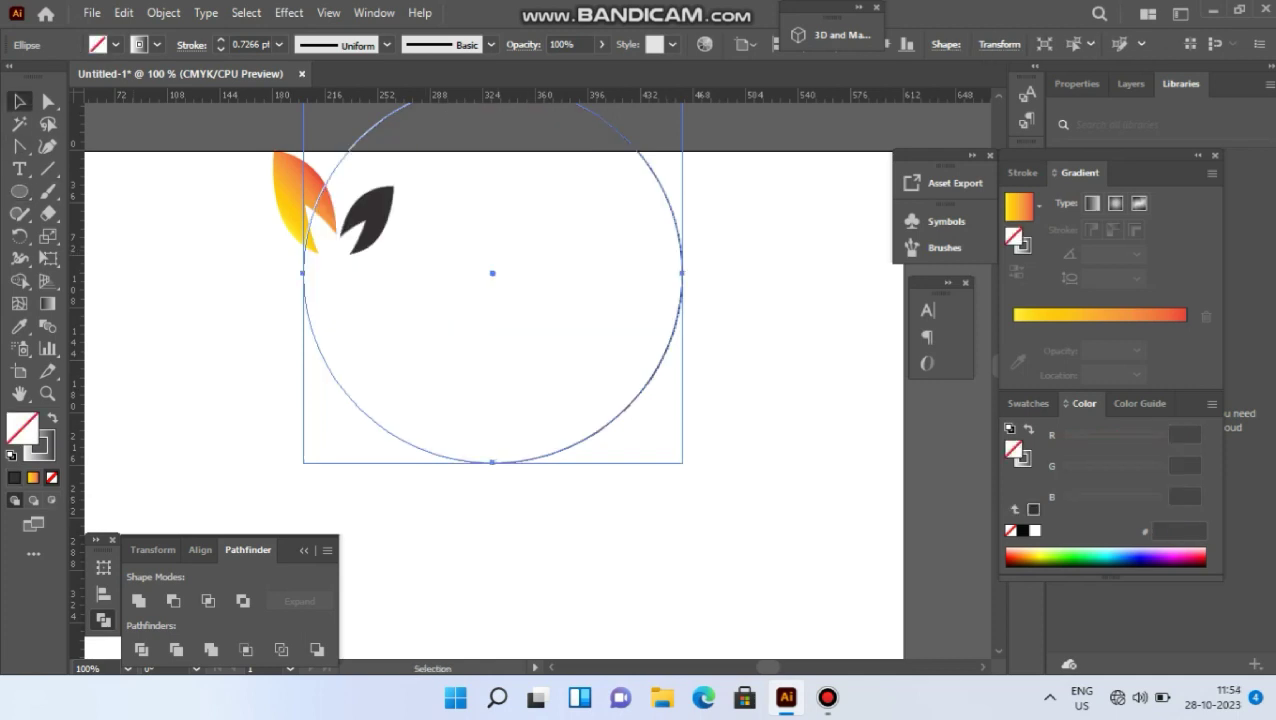
left_click_drag(492, 272, 583, 387)
left_click(640, 420)
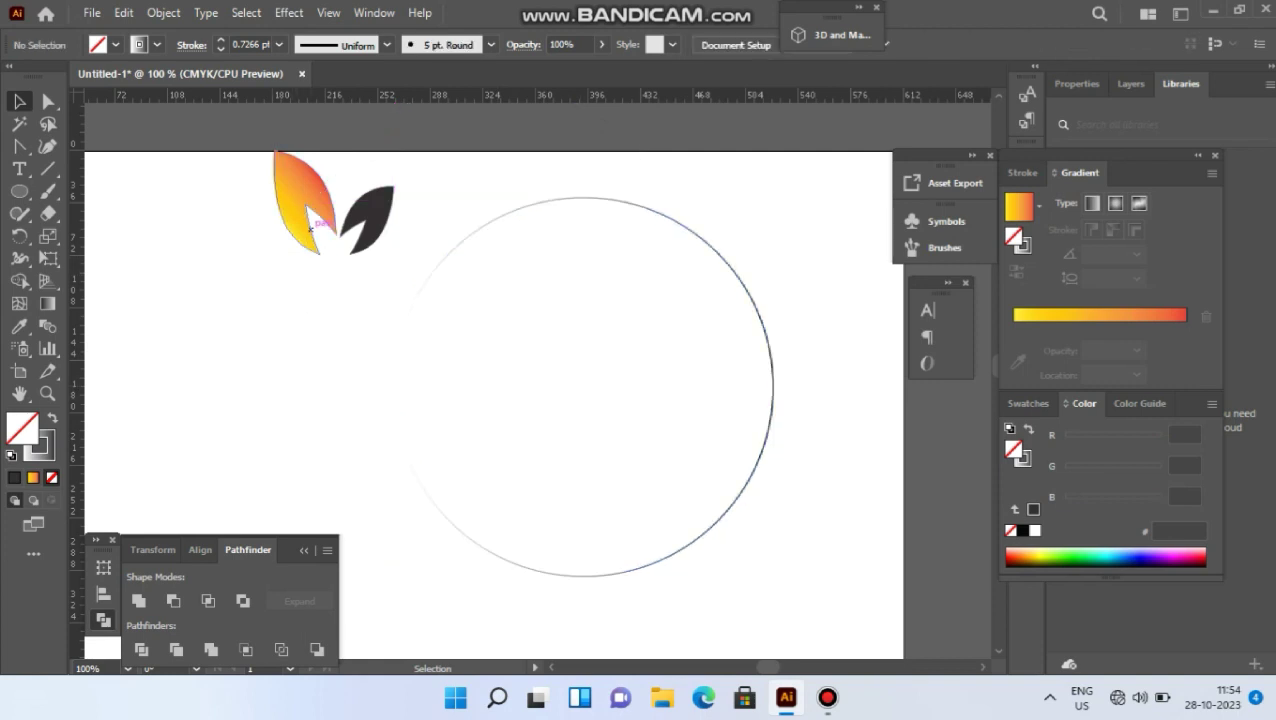
Step: Replace the circle's gradient stroke with the solid near-black colour 111010
left_click(538, 203)
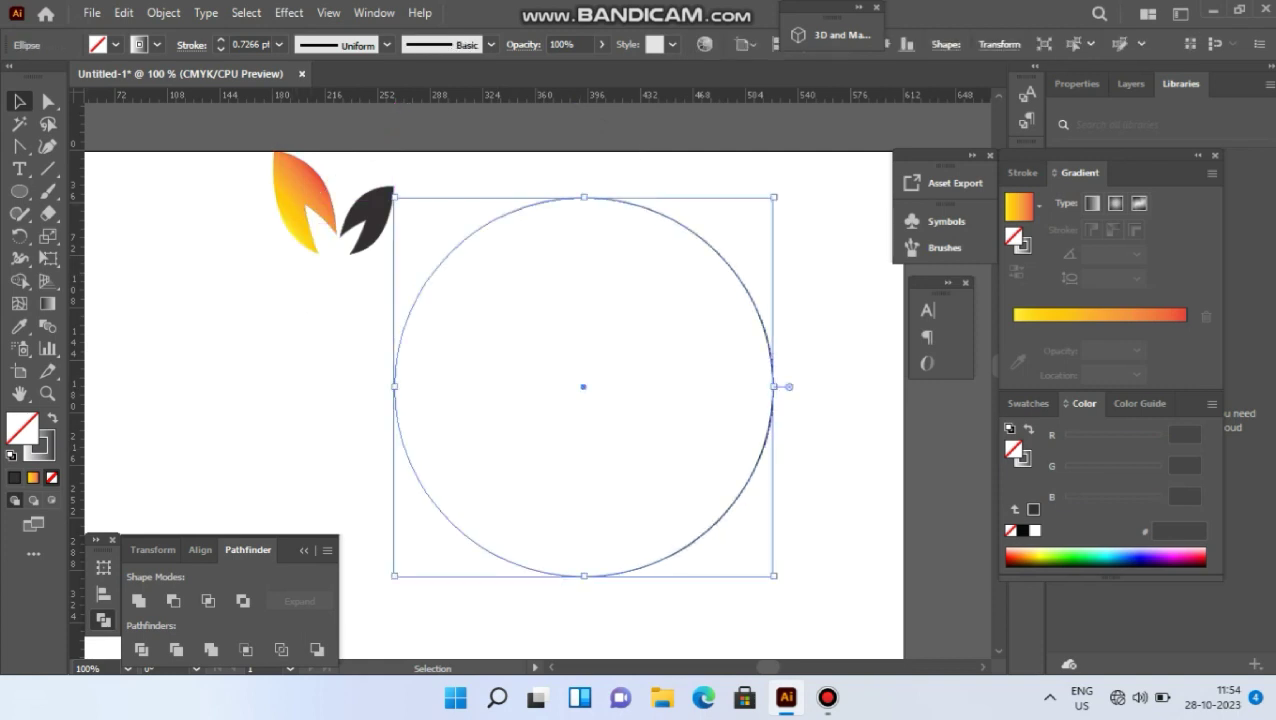
left_click(1092, 203)
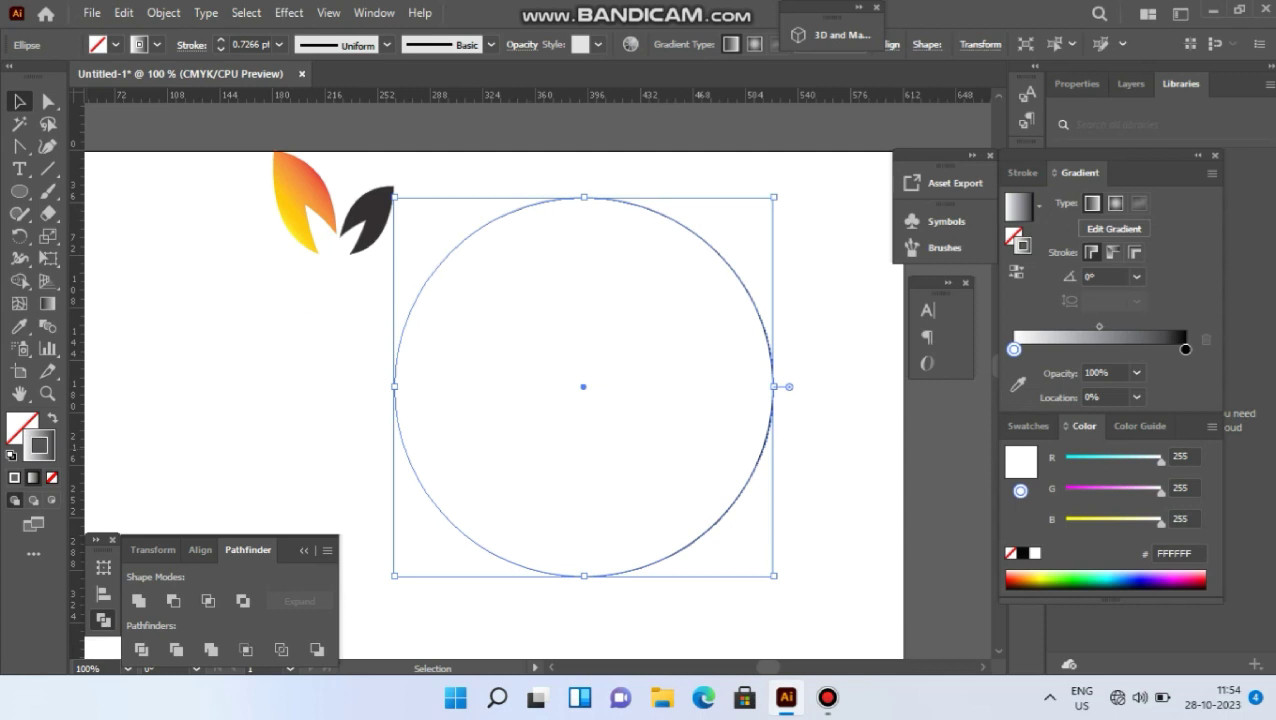
double_click(39, 446)
type("111010")
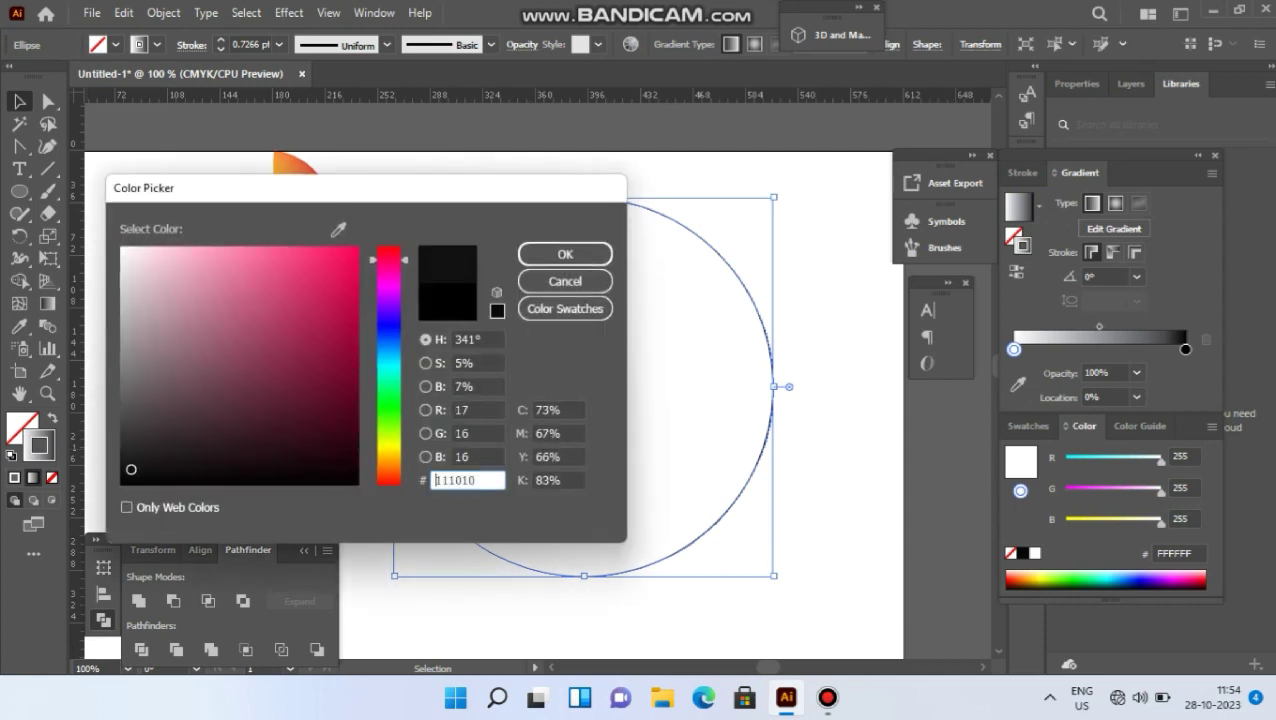
left_click(565, 254)
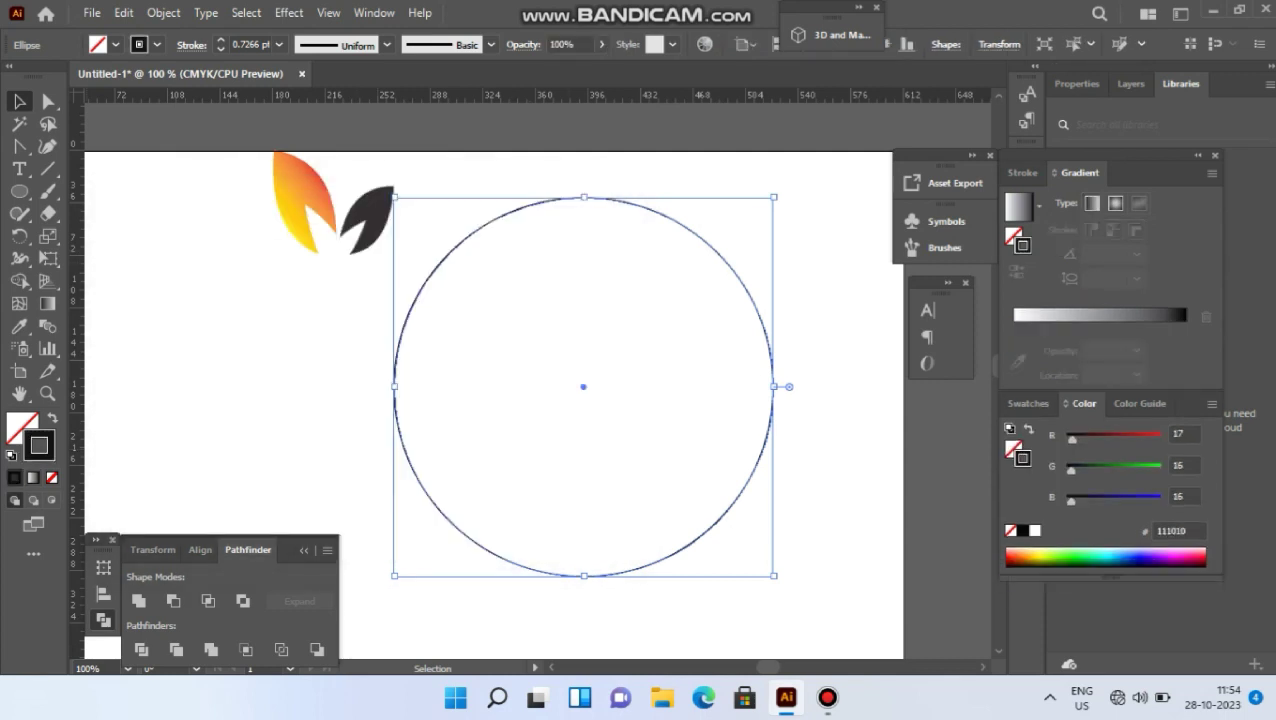
left_click(548, 262)
Step: Place the leaf pair on the circle's upper edge, tilted clockwise, and rotate a copy counterclockwise about the circle's centre
left_click_drag(376, 214, 555, 176)
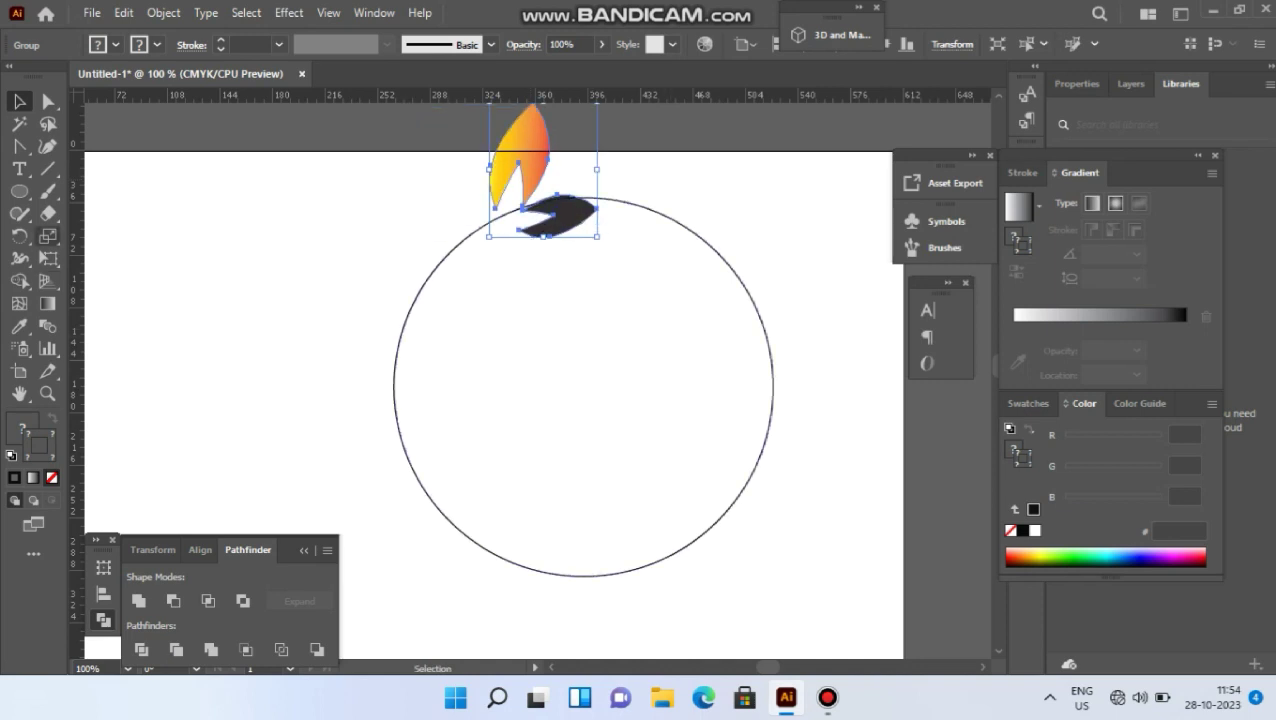
left_click(19, 235)
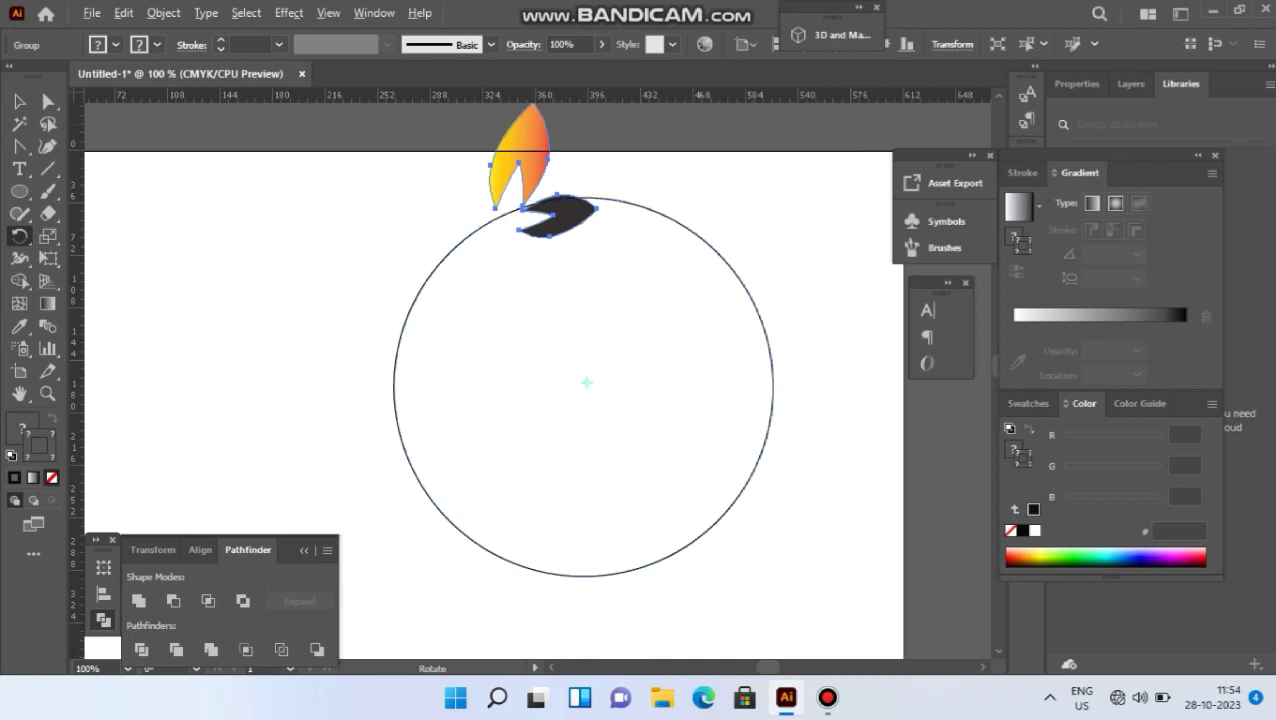
left_click_drag(536, 105, 423, 270)
scroll(590, 245, "down", 9)
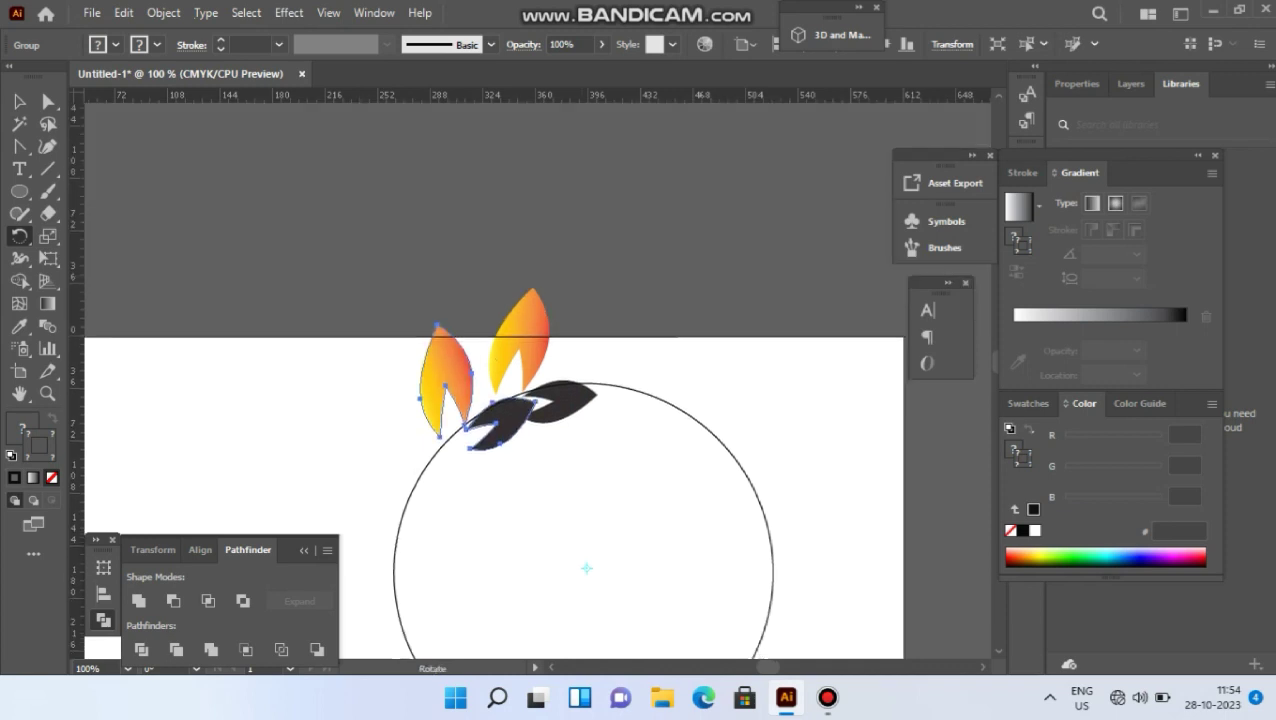
scroll(590, 380, "down", 2)
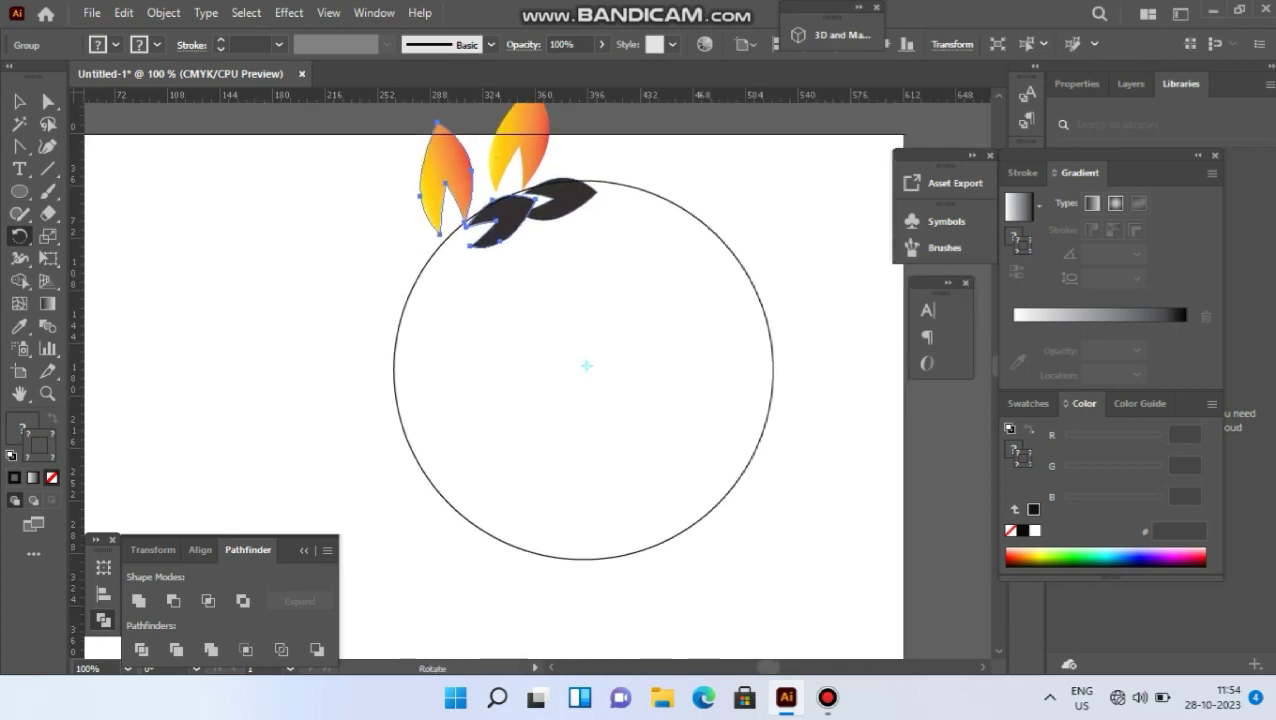
Step: Repeat the rotated copy until eight leaf pairs run down the circle's left side
key("ctrl+d")
key("ctrl+d")
key("ctrl+d")
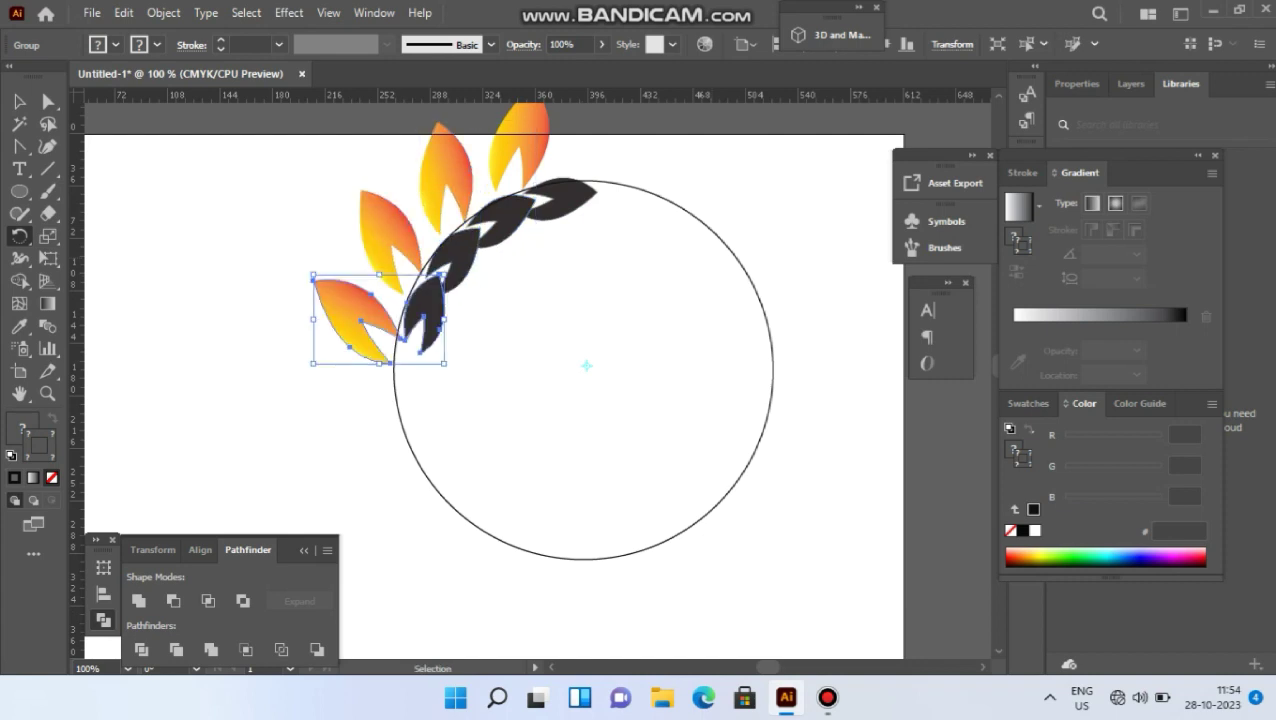
key("ctrl+d")
key("ctrl+d")
key("ctrl+d")
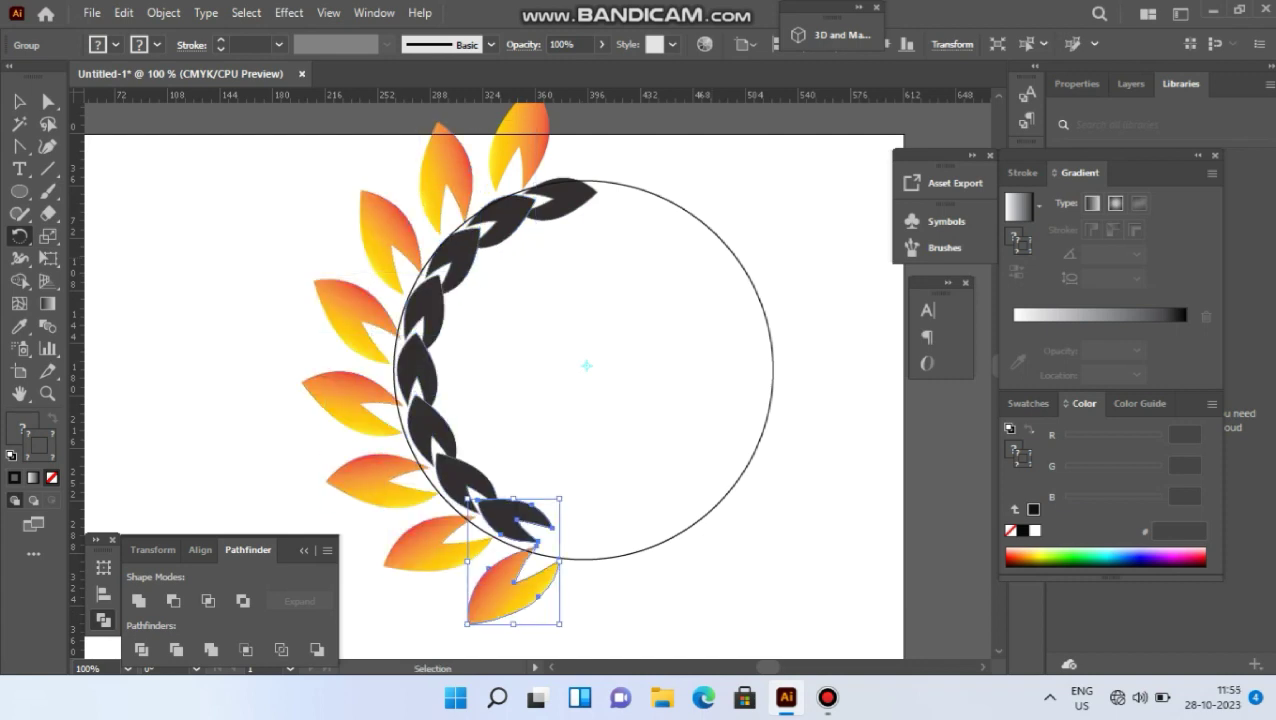
key("r")
key("v")
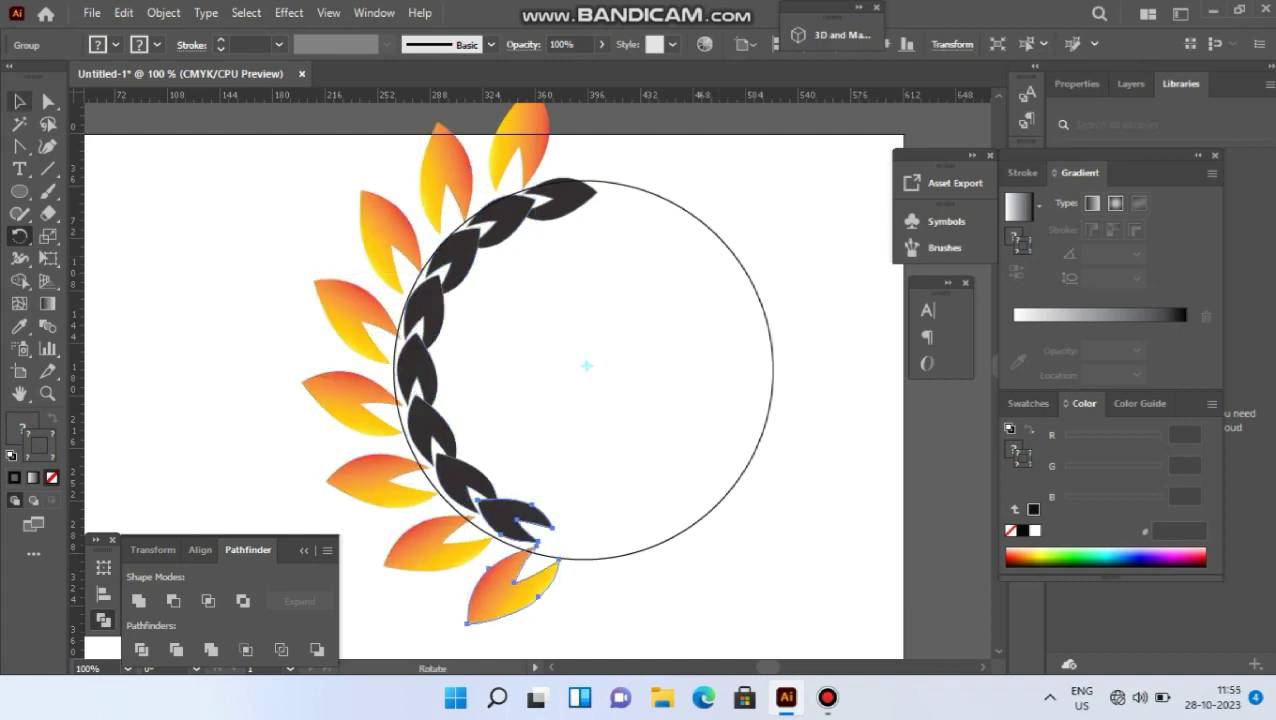
key("ctrl+shift+a")
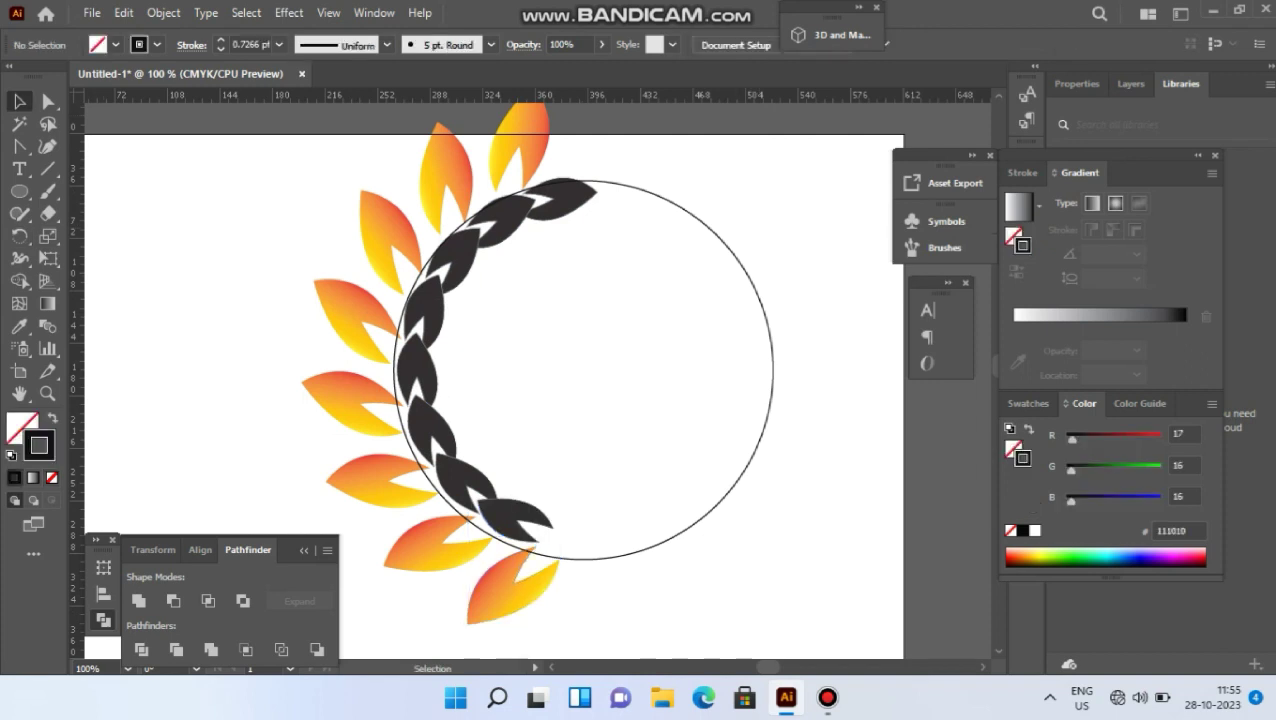
Step: Delete the guide circle, keeping only the arc of leaf pairs
left_click(722, 240)
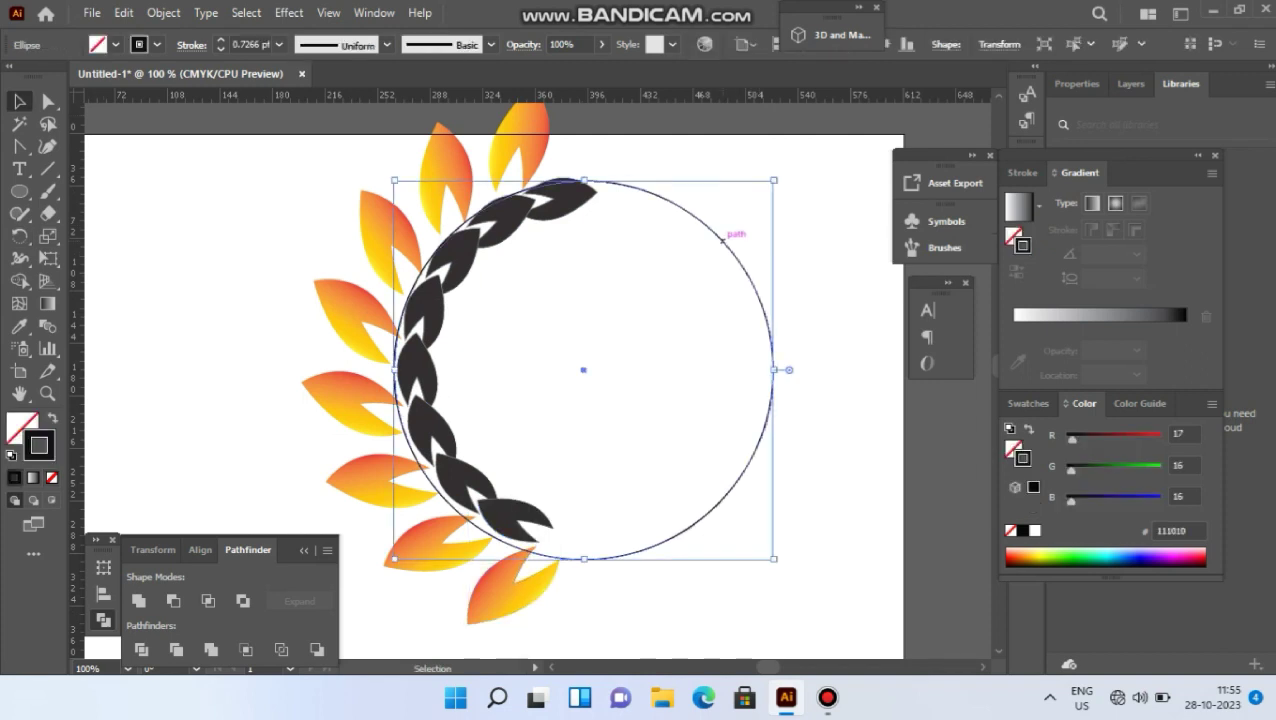
key("Delete")
scroll(722, 240, "up", 1)
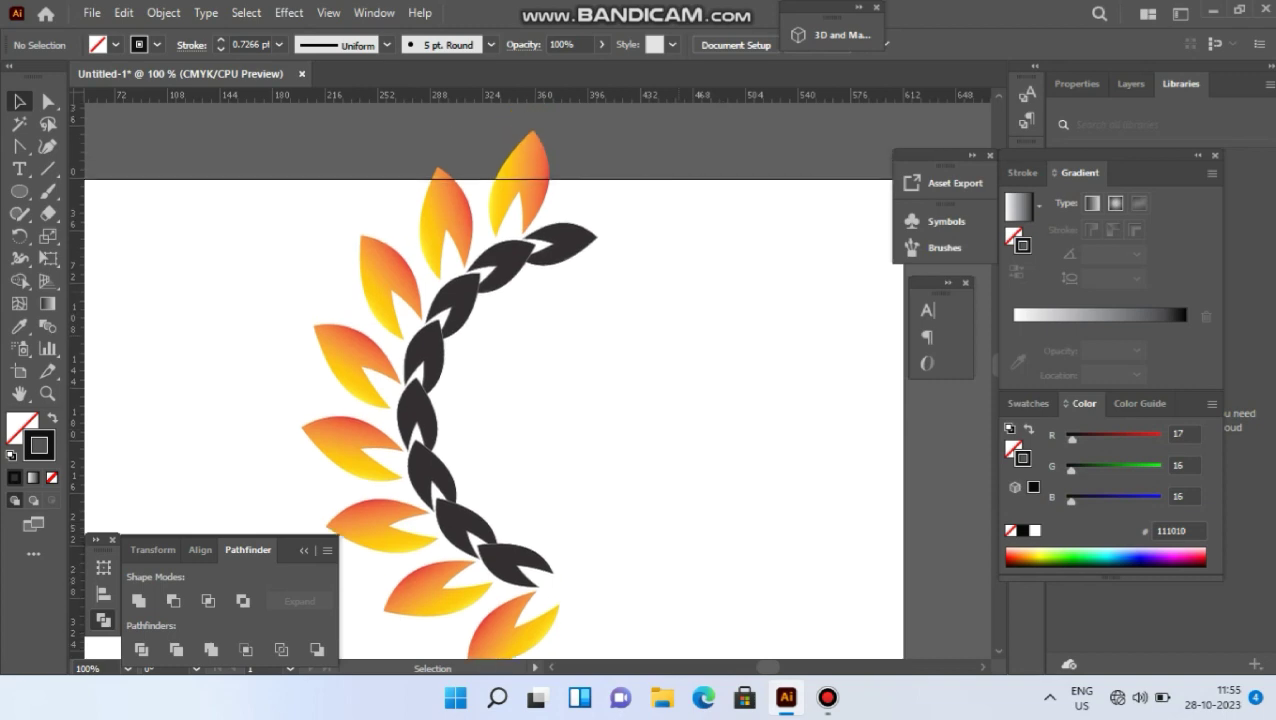
Step: Group all eight leaf pairs of the arc into one object
left_click_drag(242, 122, 674, 602)
left_click(163, 12)
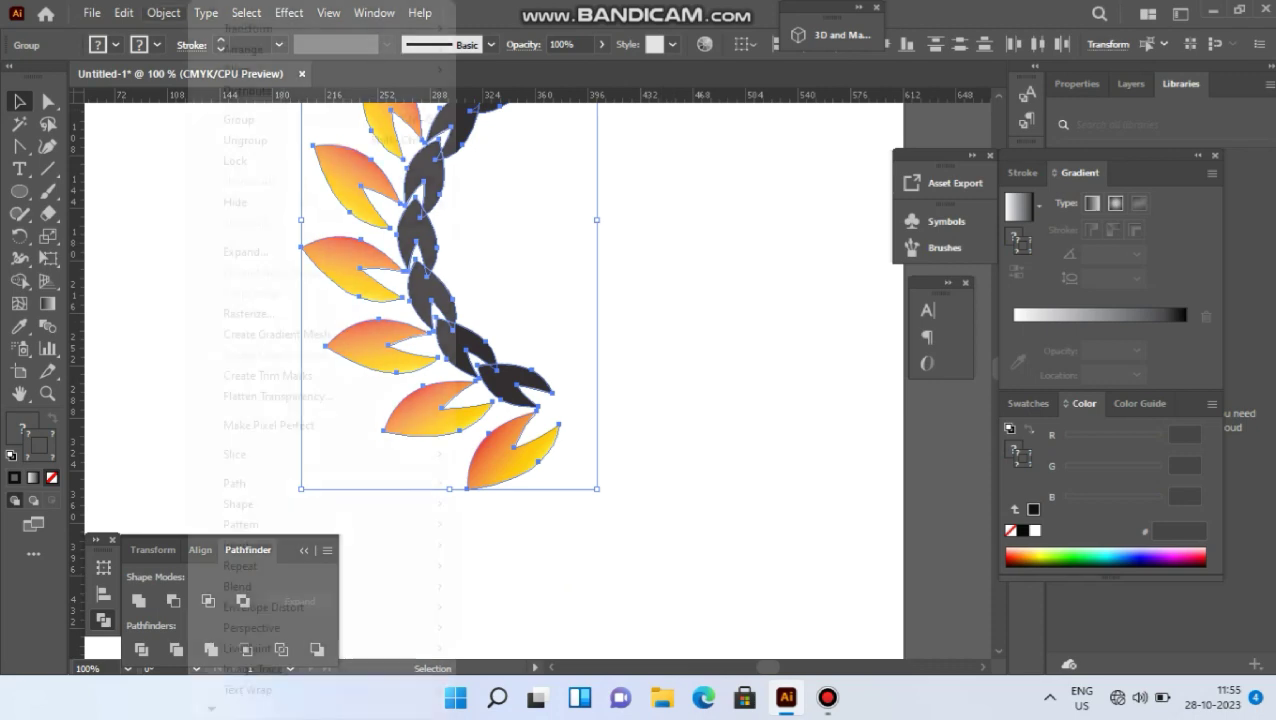
left_click(238, 119)
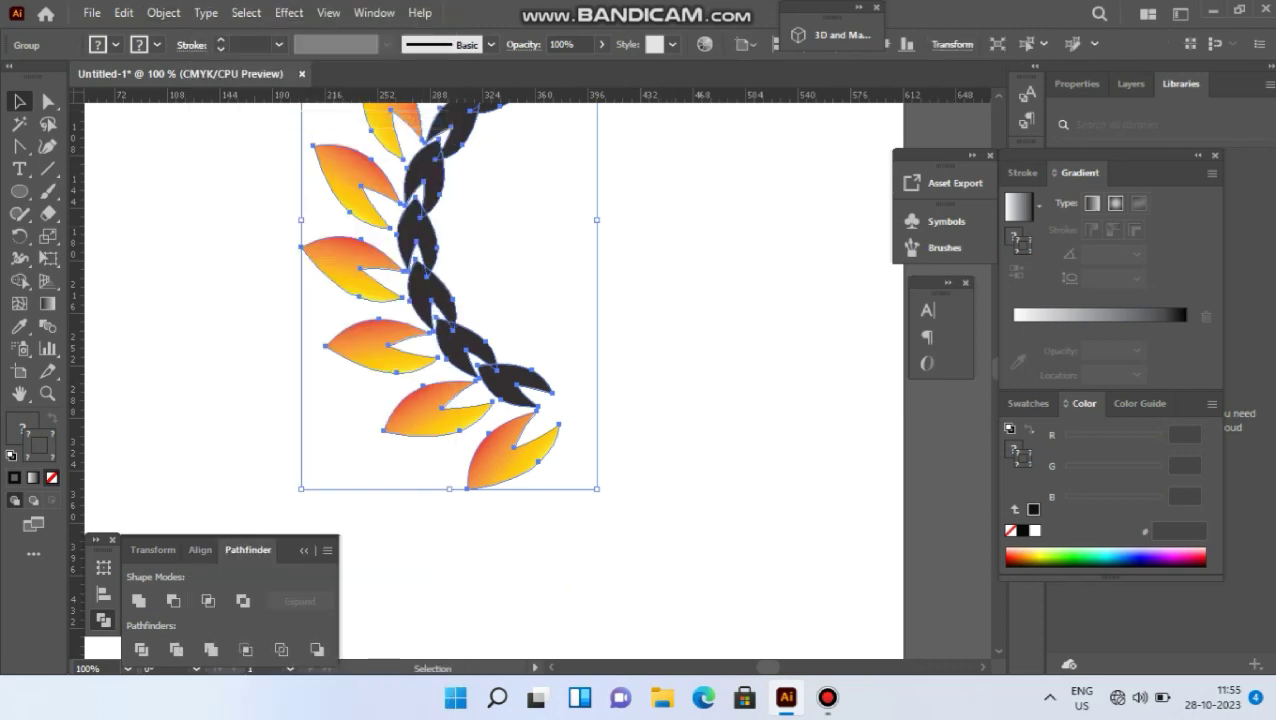
Step: Move the leaf arc down and left so it lies fully on the artboard, and reduce its height slightly
scroll(449, 380, "down", 1)
scroll(449, 380, "up", 6)
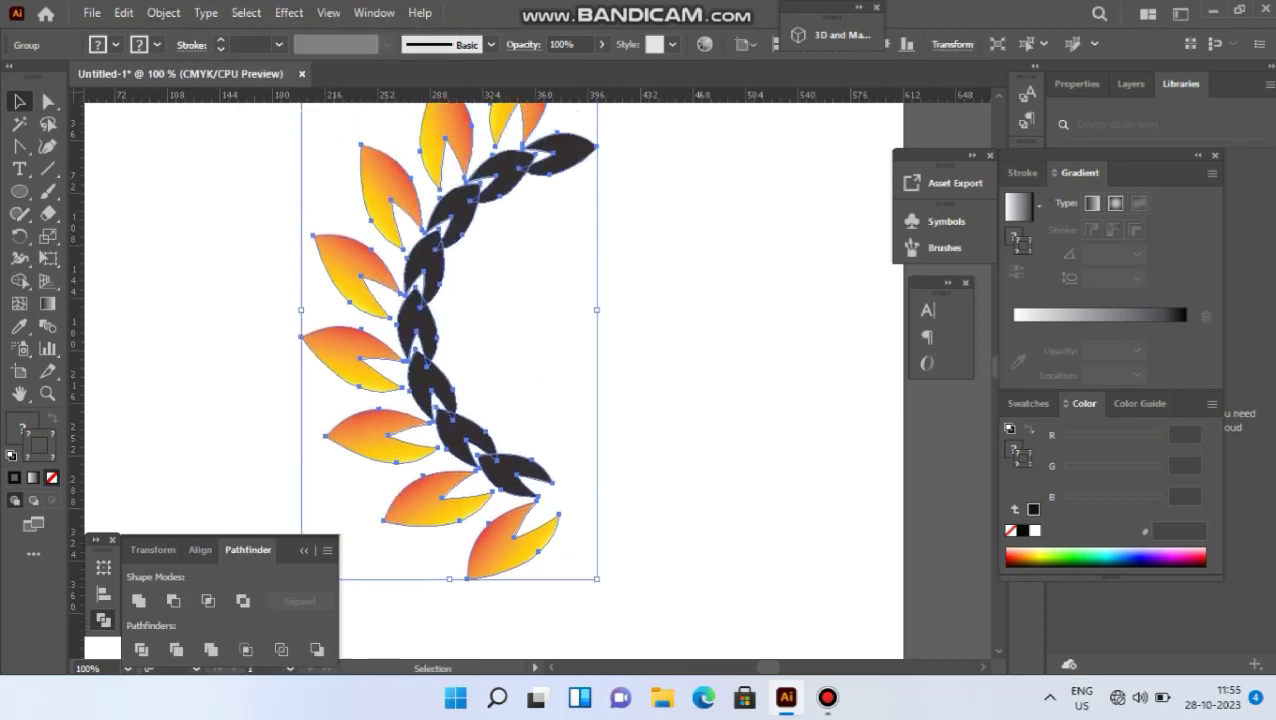
scroll(642, 218, "down", 1)
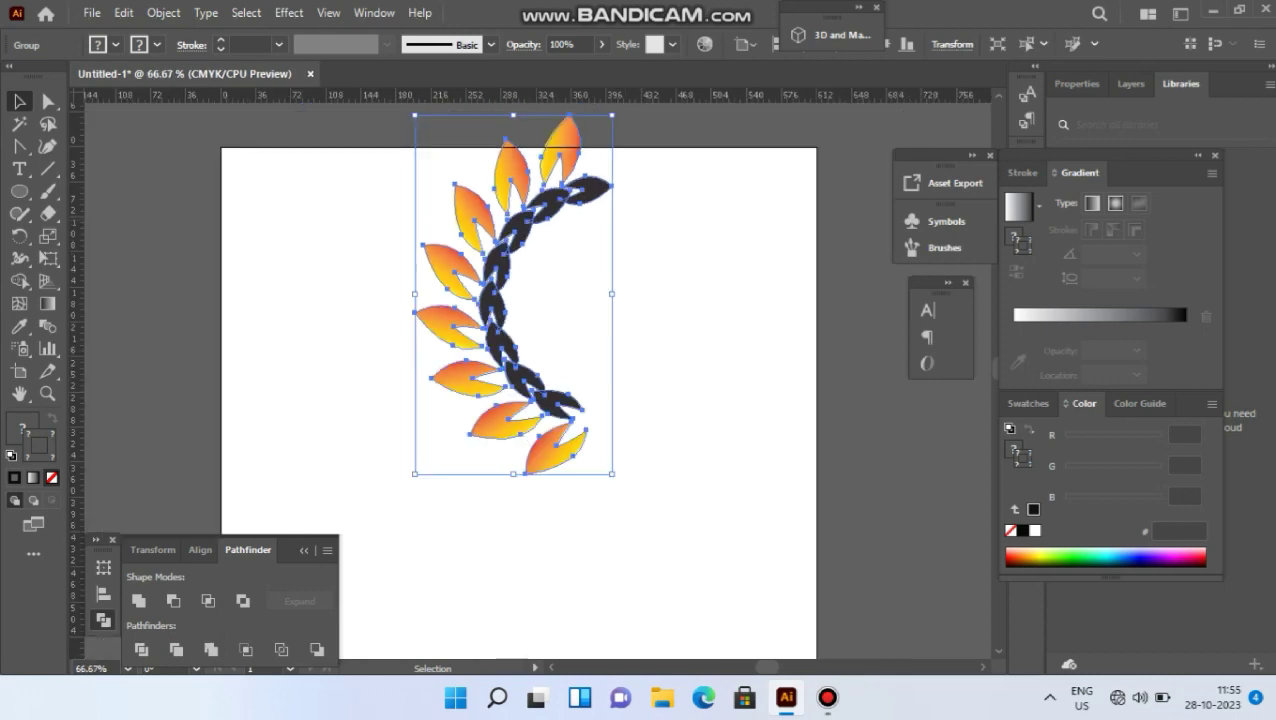
left_click_drag(573, 145, 478, 240)
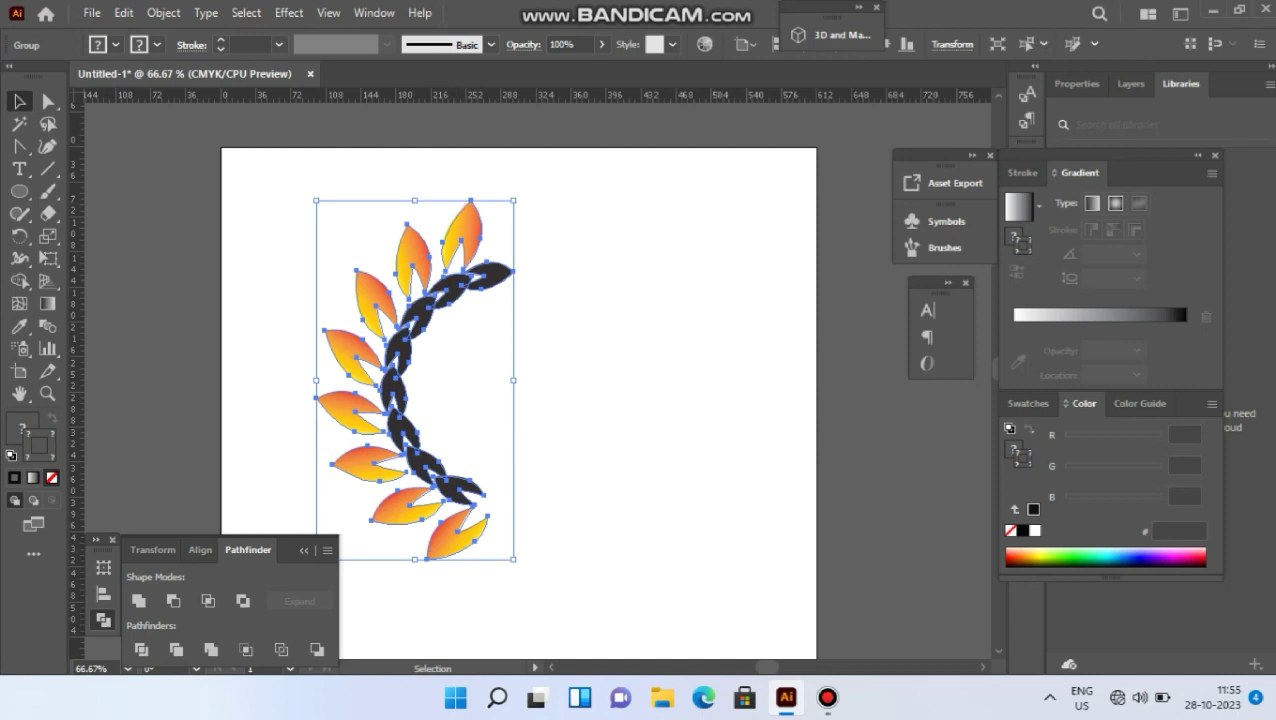
left_click_drag(415, 201, 415, 205)
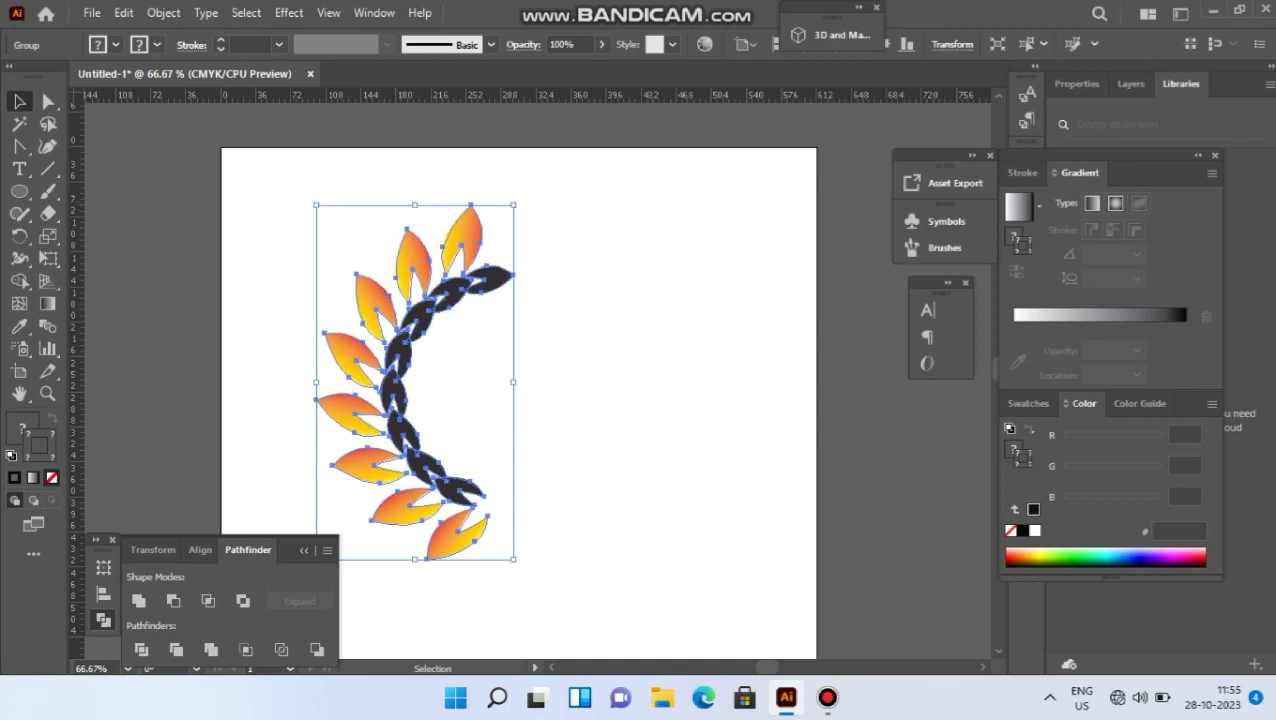
Step: Reflect a copy of the leaf arc across the vertical axis and place it opposite the original to complete the wreath
left_click(165, 13)
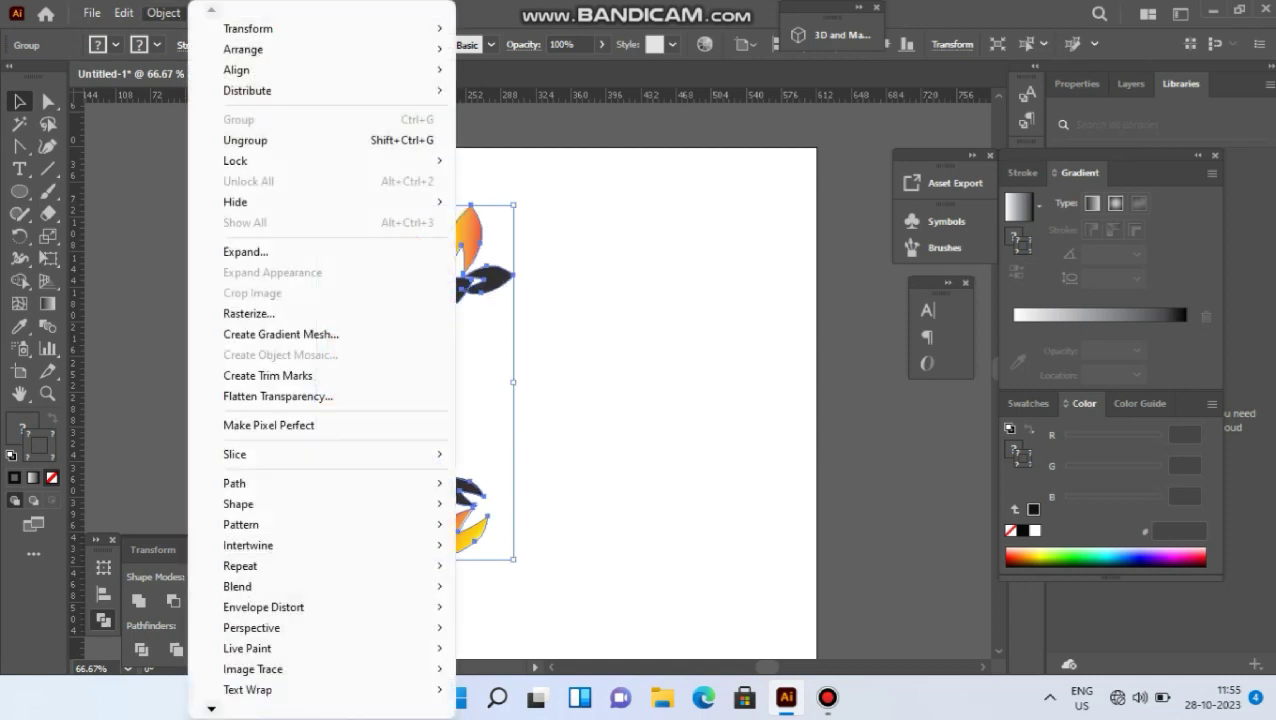
mouse_move(300, 28)
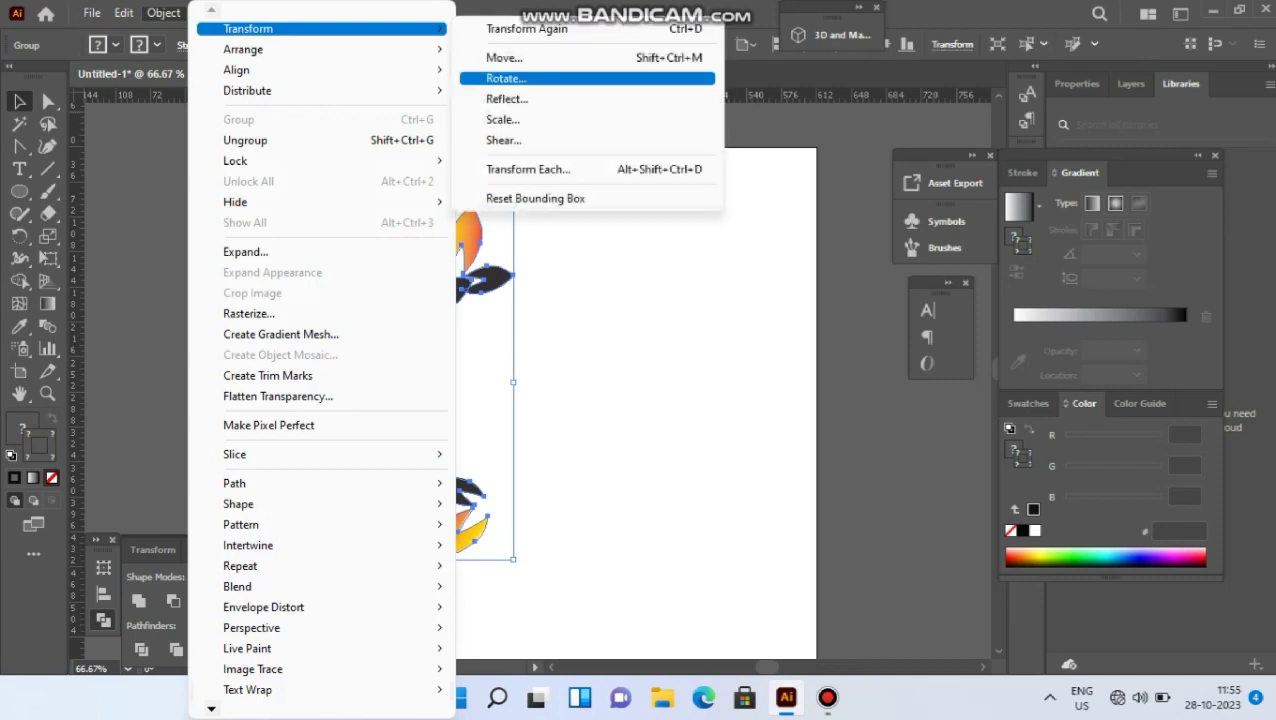
left_click(506, 99)
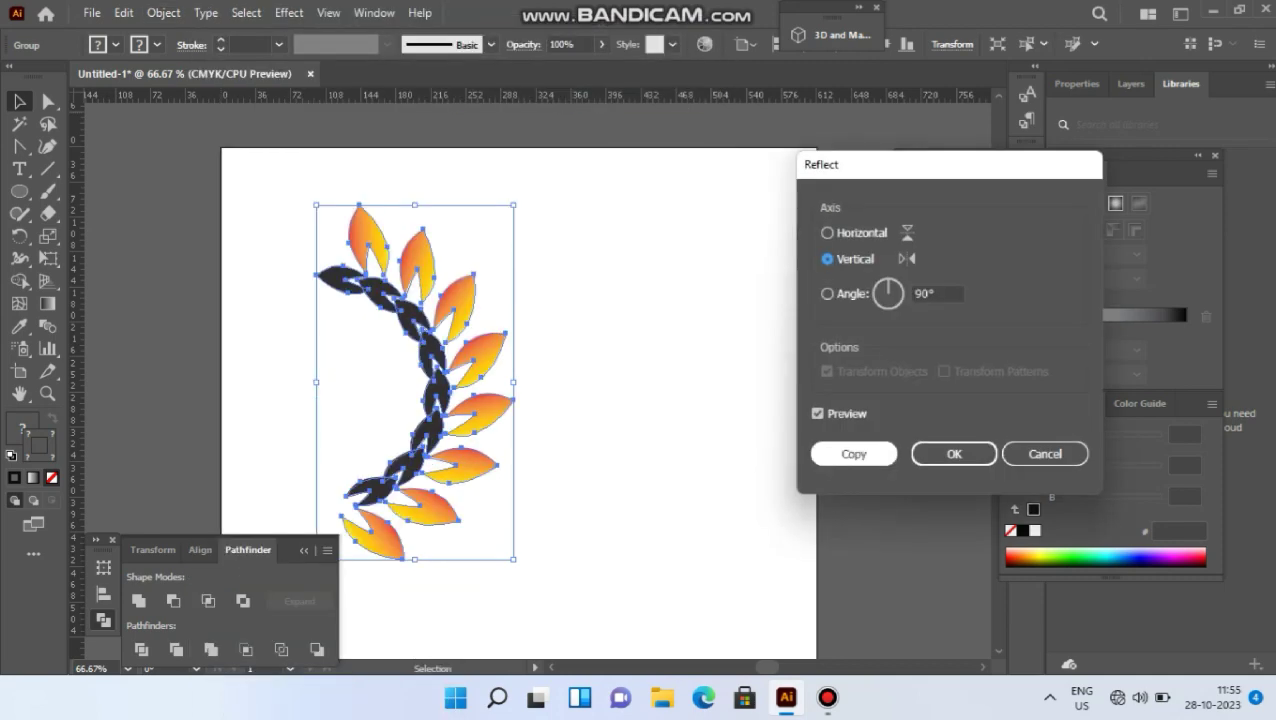
left_click(854, 454)
left_click_drag(439, 386, 646, 380)
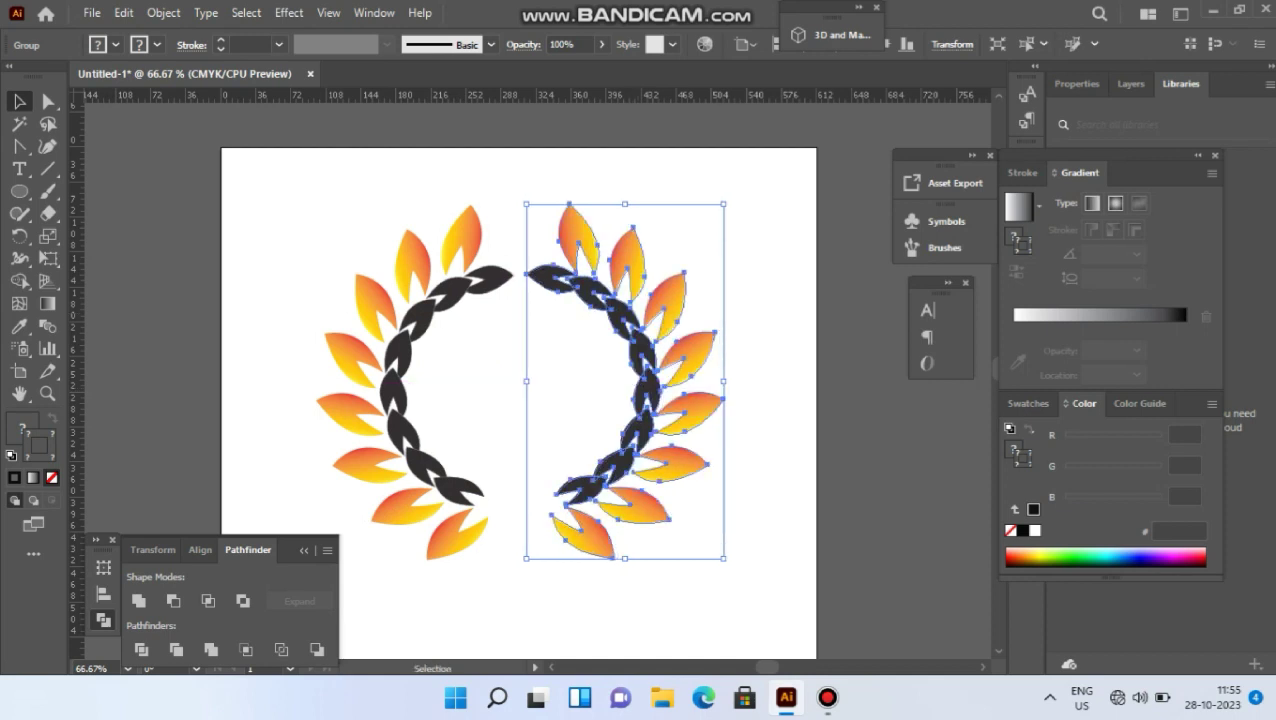
left_click(590, 393)
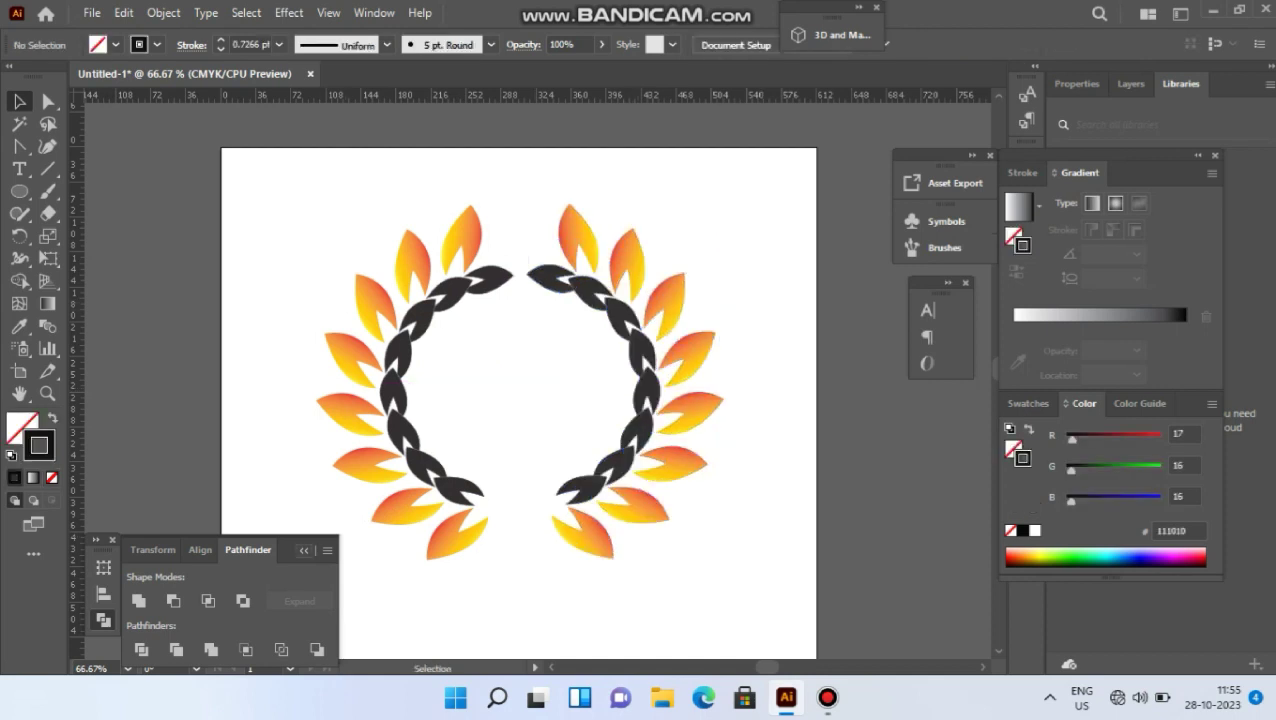
Step: Group the two mirrored leaf arcs into a single wreath object
left_click(304, 551)
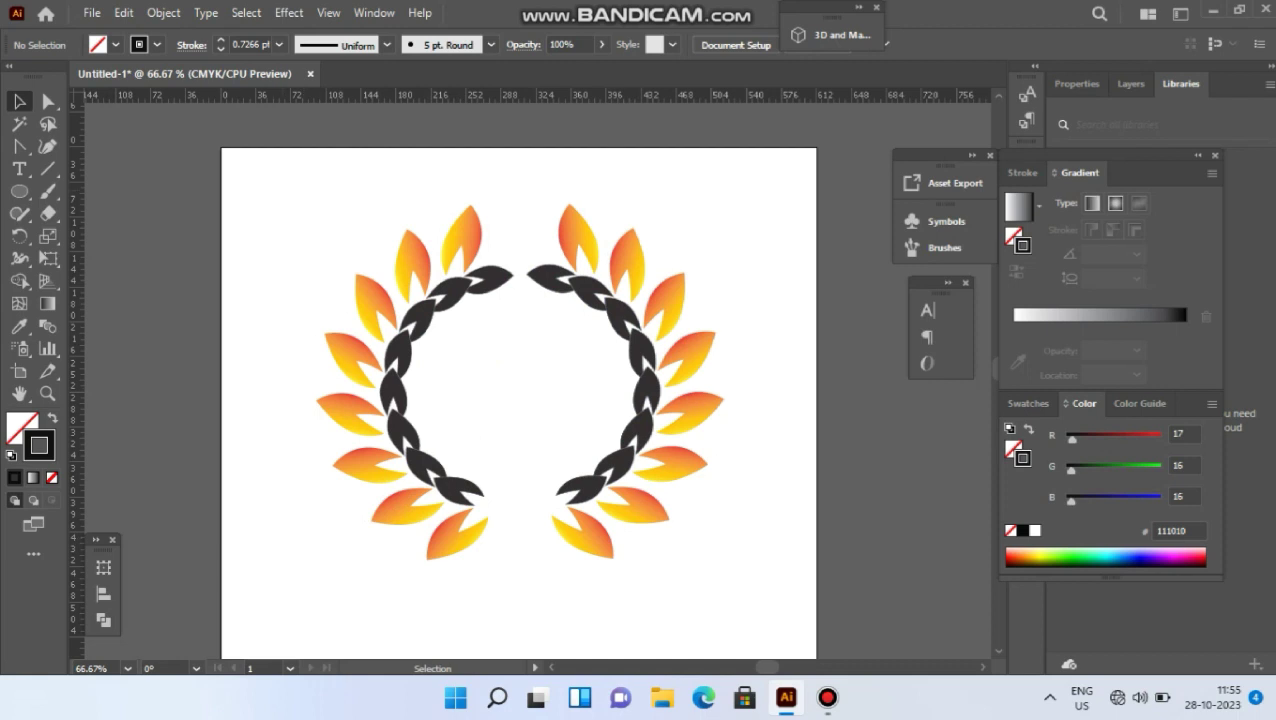
left_click_drag(284, 187, 797, 597)
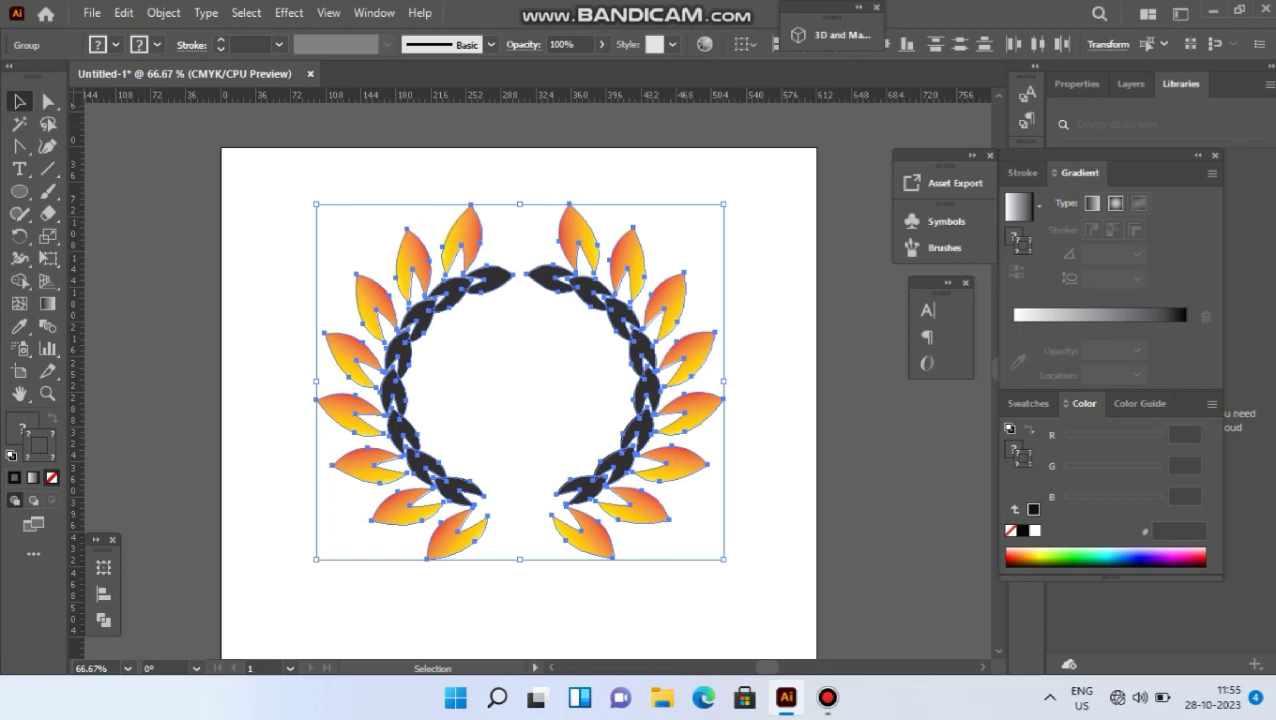
left_click(163, 13)
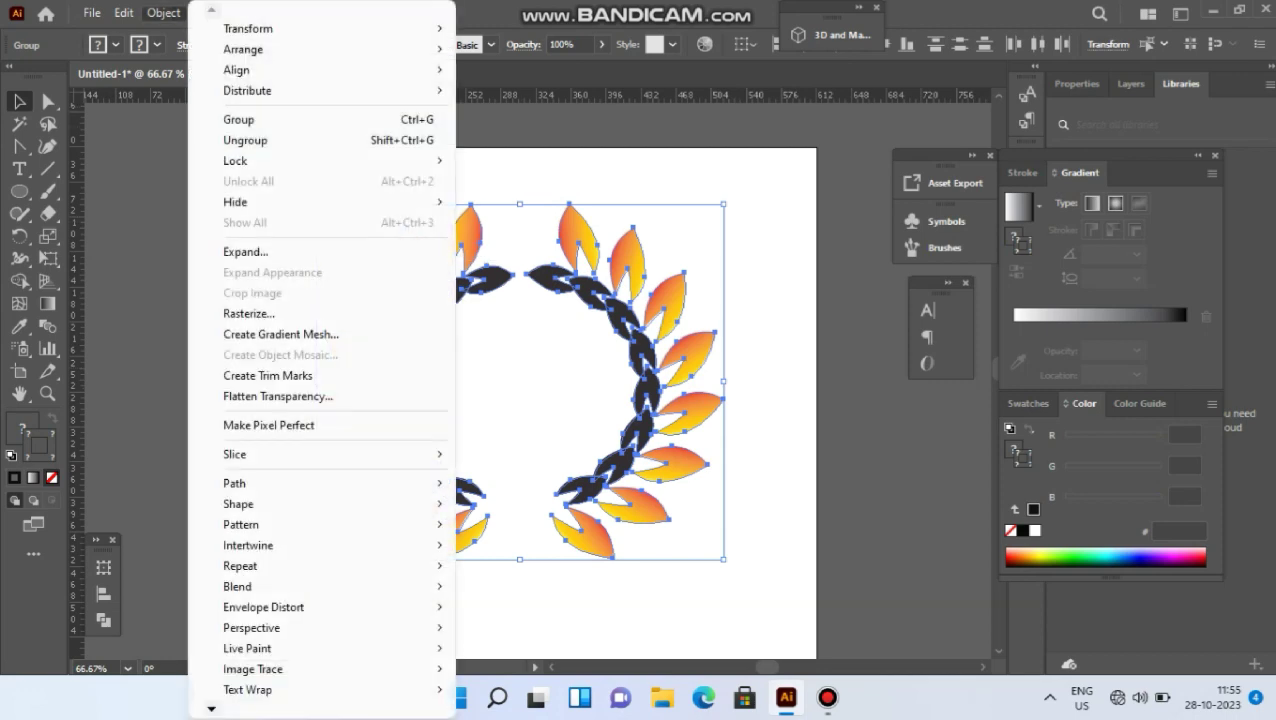
left_click(239, 120)
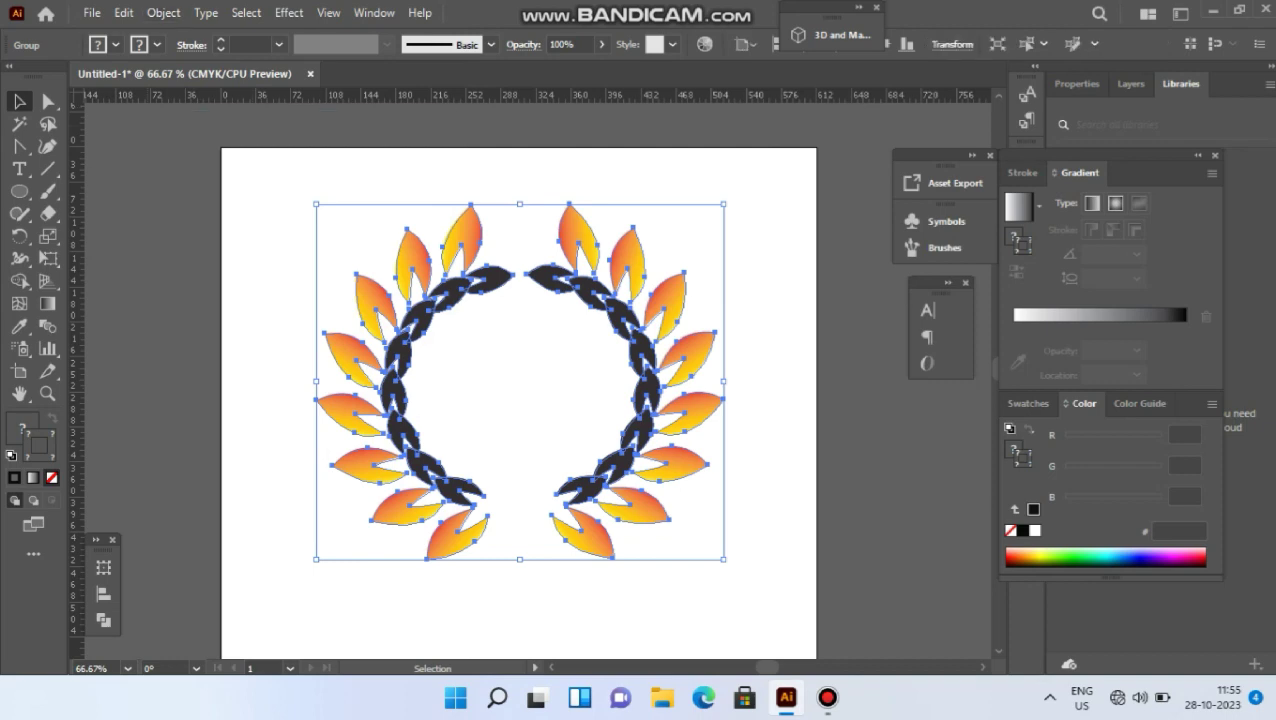
key("ctrl+shift+a")
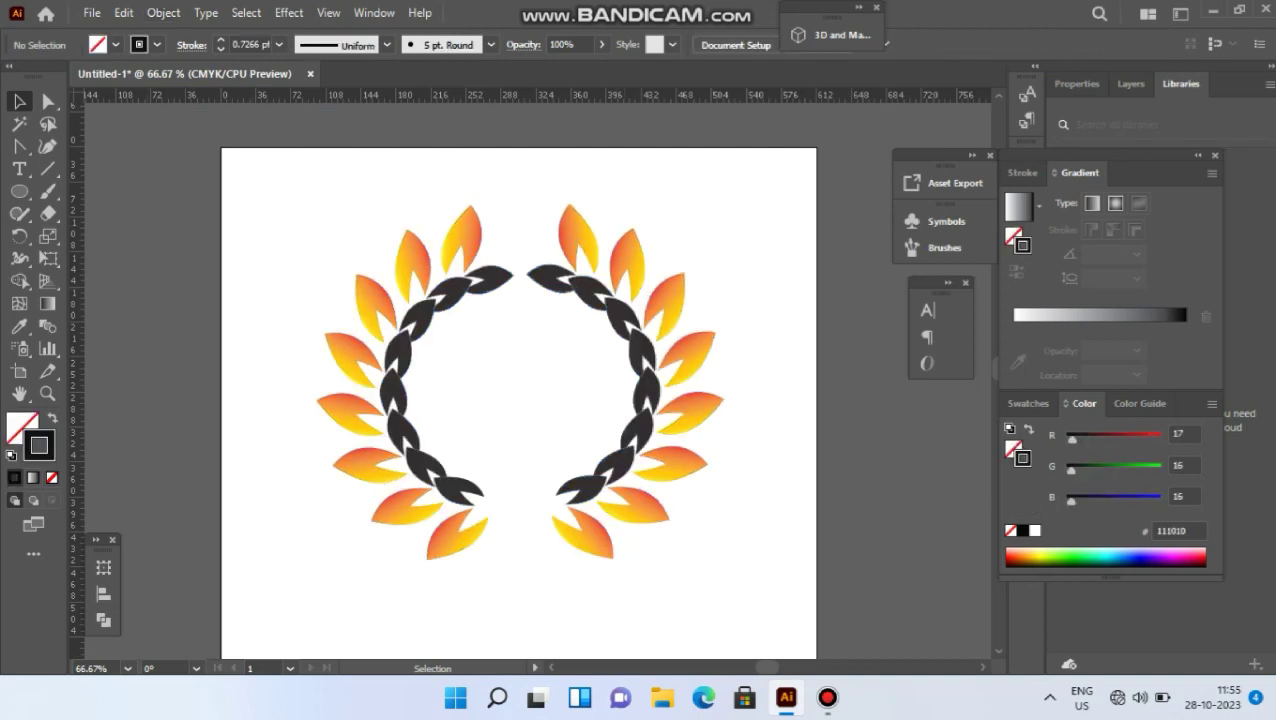
Step: Enlarge the wreath slightly and move it up and left to recentre it on the artboard
left_click(657, 466)
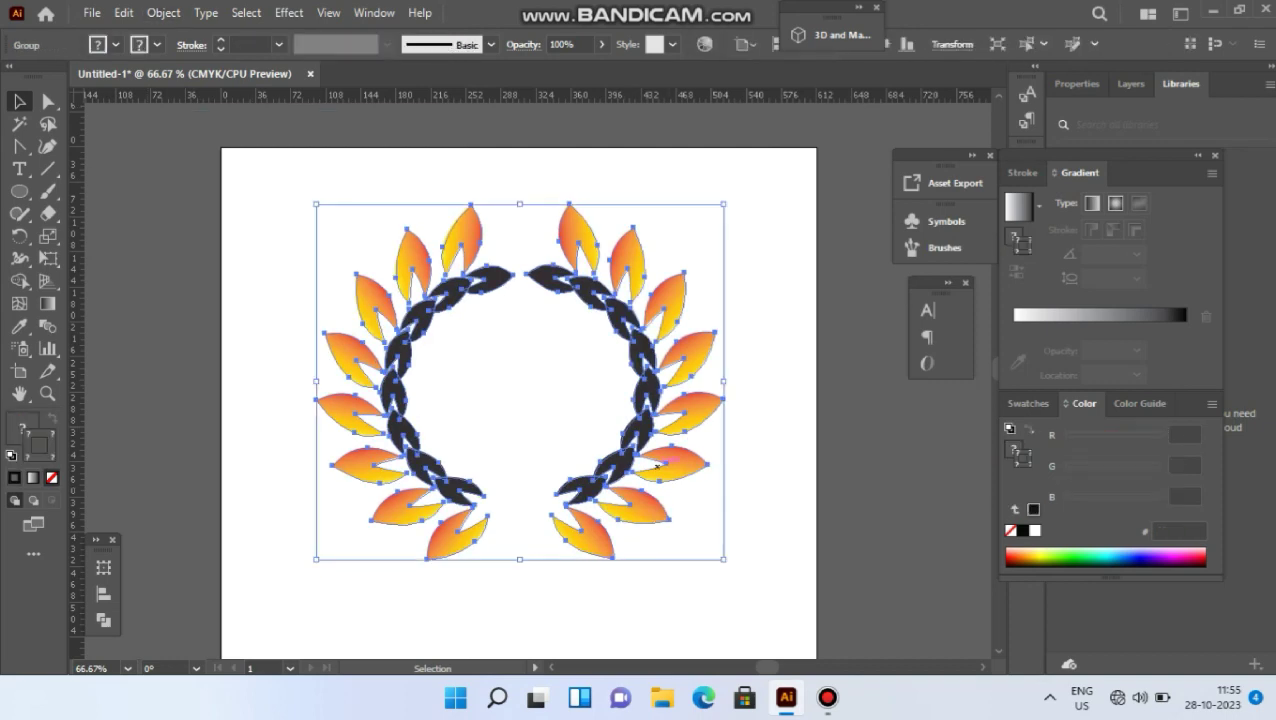
left_click_drag(723, 559, 774, 620)
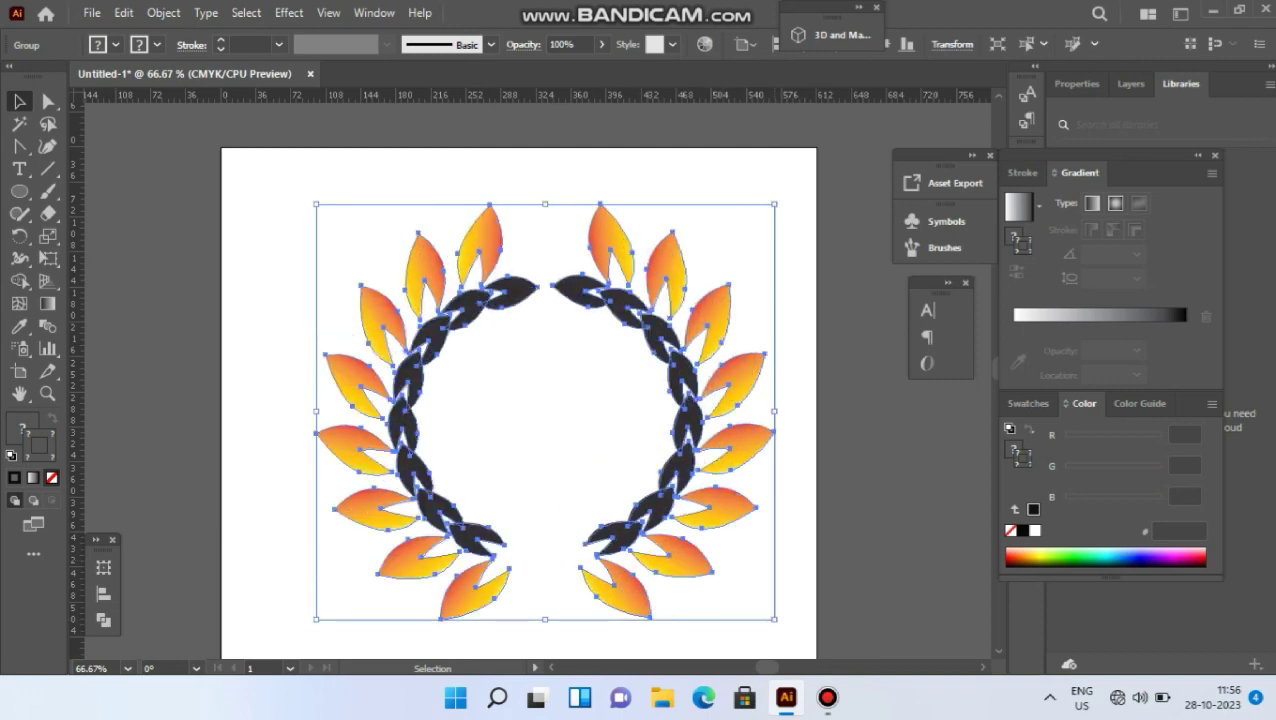
left_click_drag(676, 522, 666, 482)
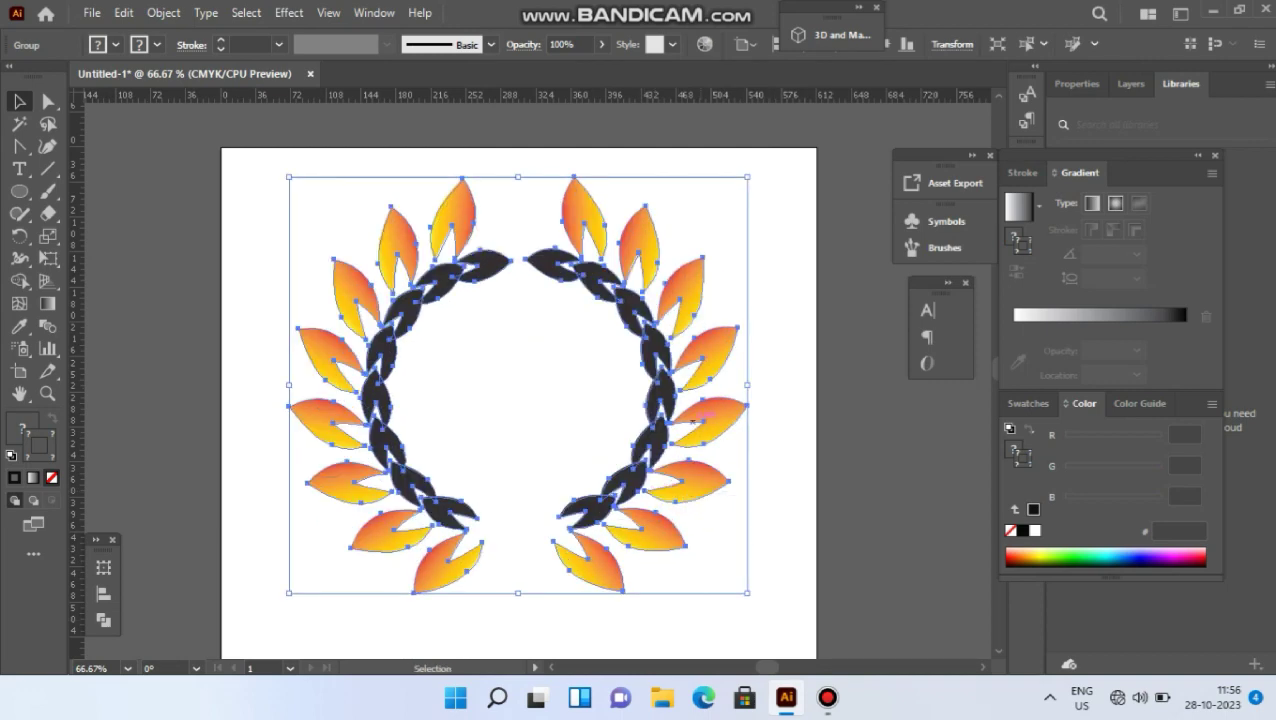
left_click(745, 215)
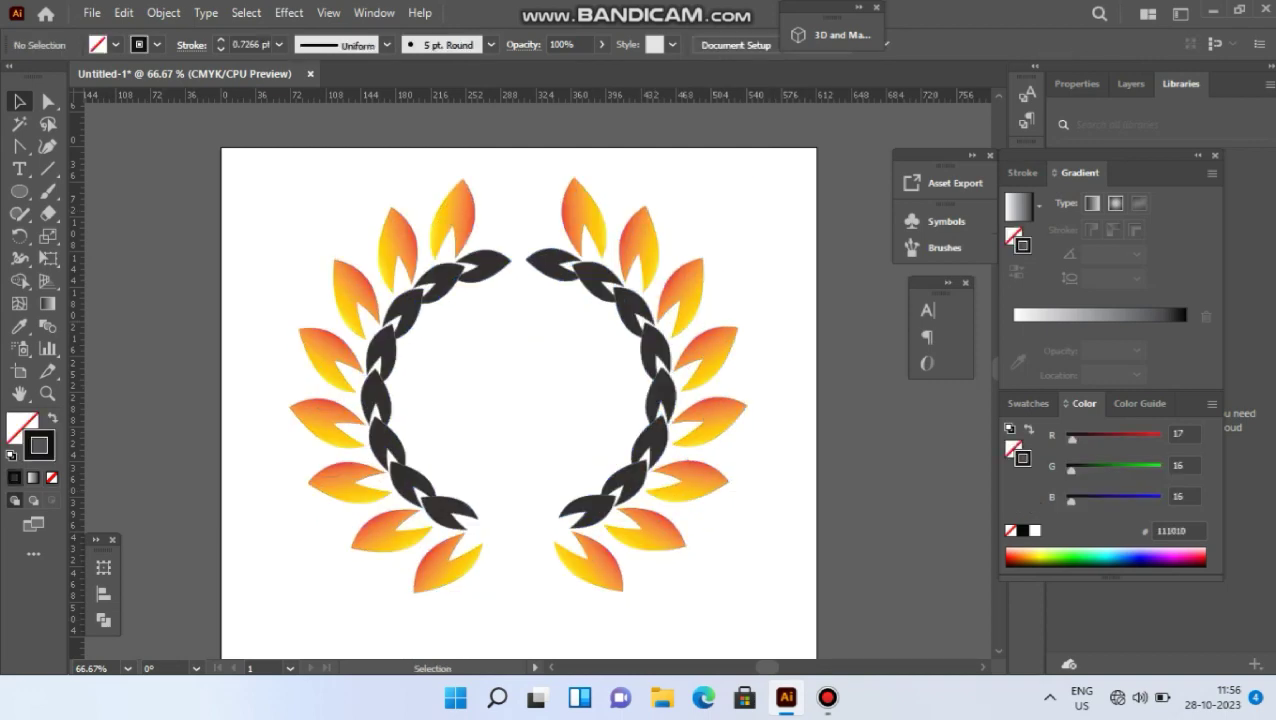
Step: Draw a rounded rectangle that encloses the whole wreath, leaving a narrow margin inside the artboard
left_click(19, 191)
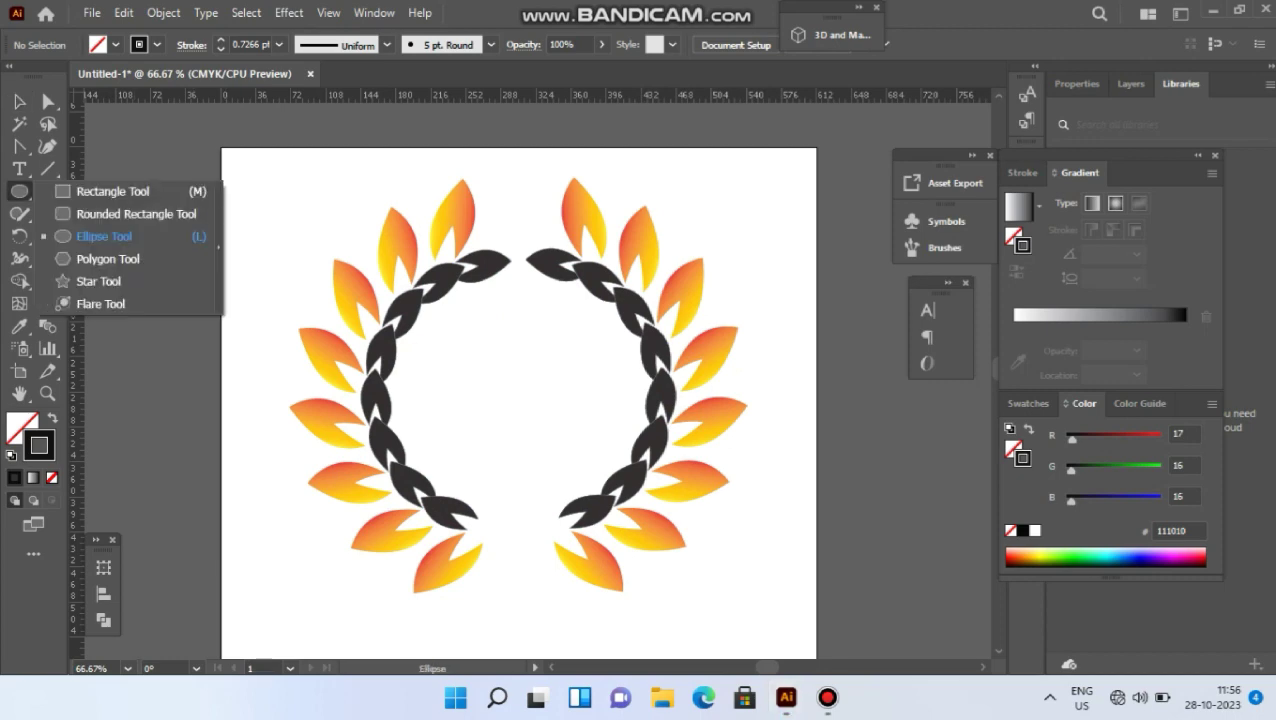
left_click(136, 213)
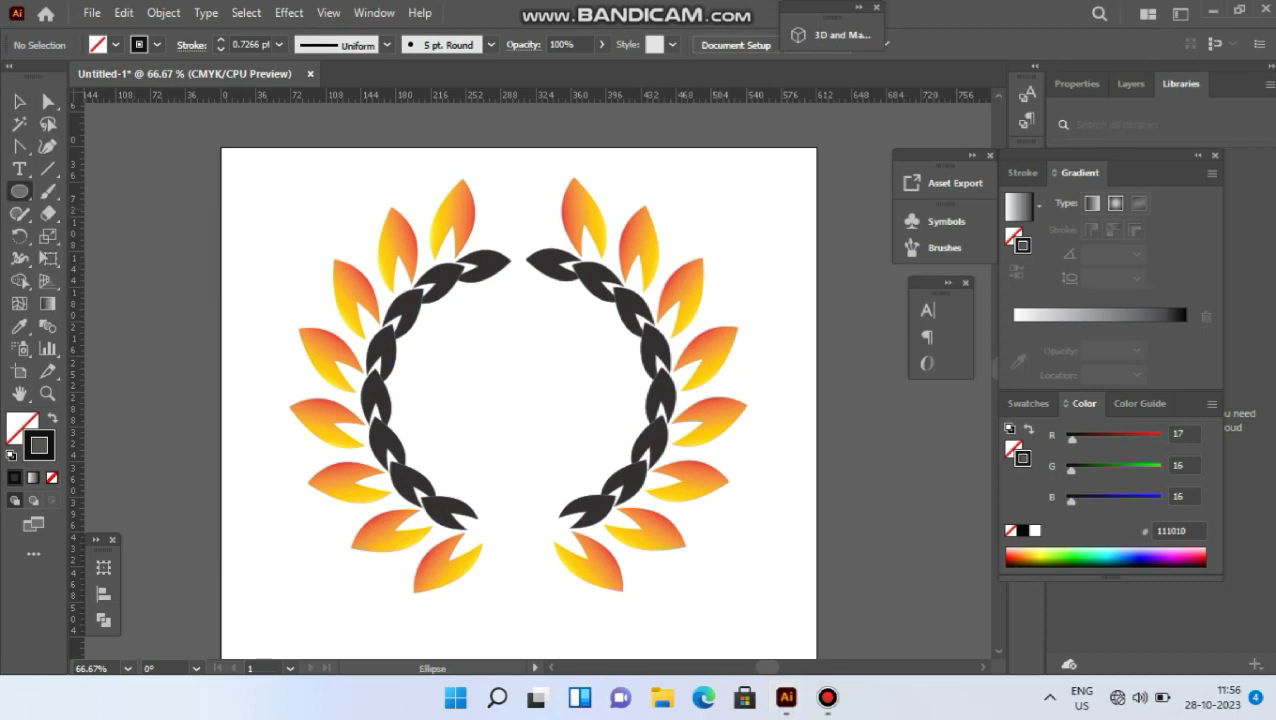
left_click_drag(267, 180, 787, 626)
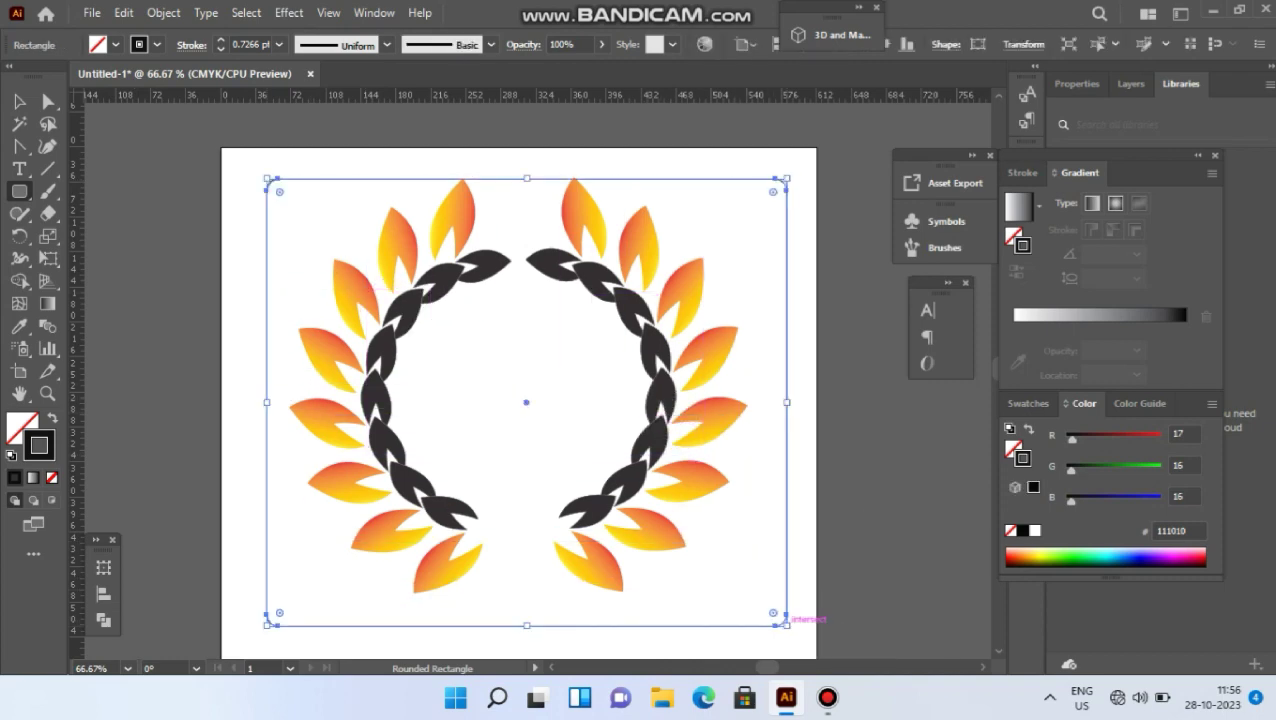
Step: Try to change the rounded rectangle's fill by picking a cyan hue in the Color Picker
double_click(18, 426)
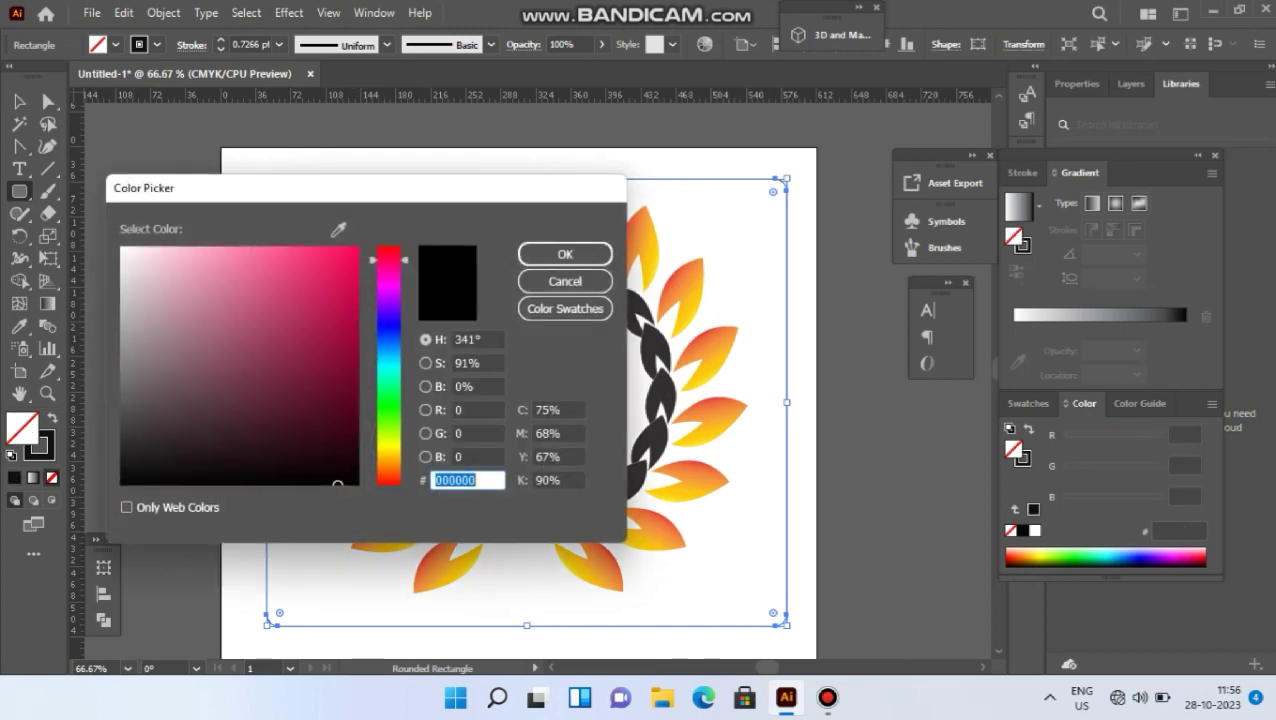
left_click(389, 413)
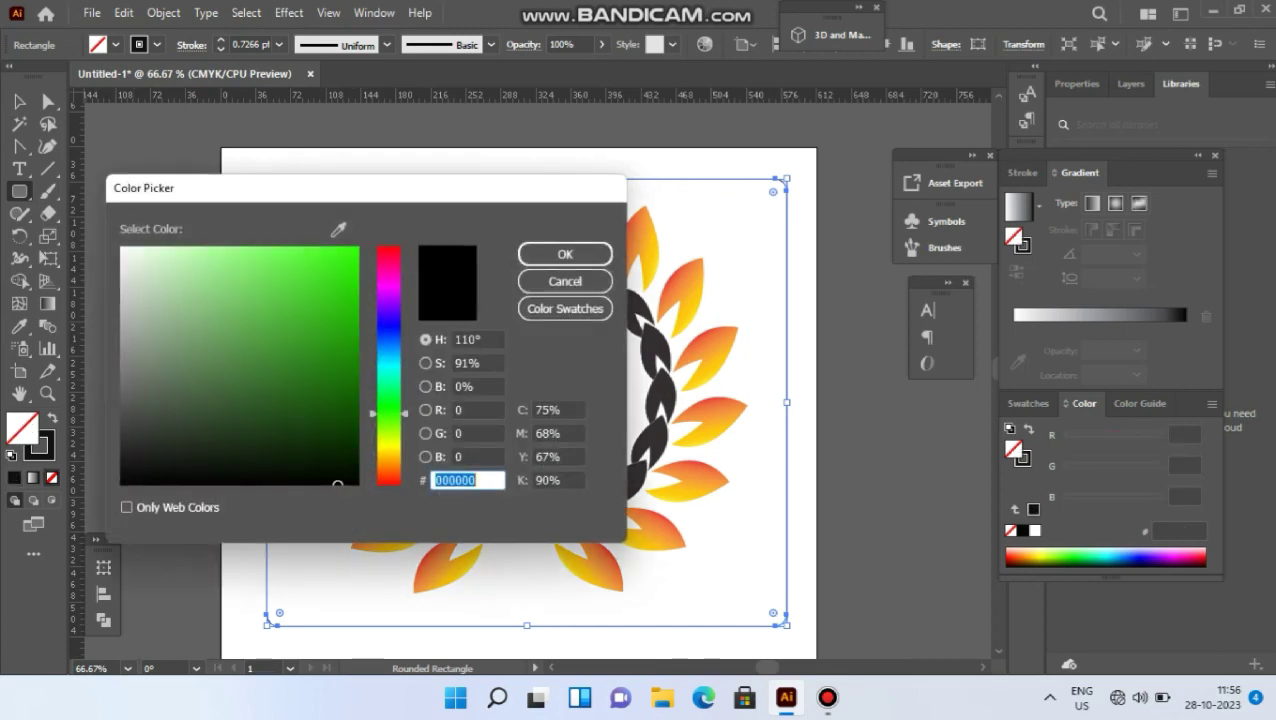
left_click(389, 362)
key("Return")
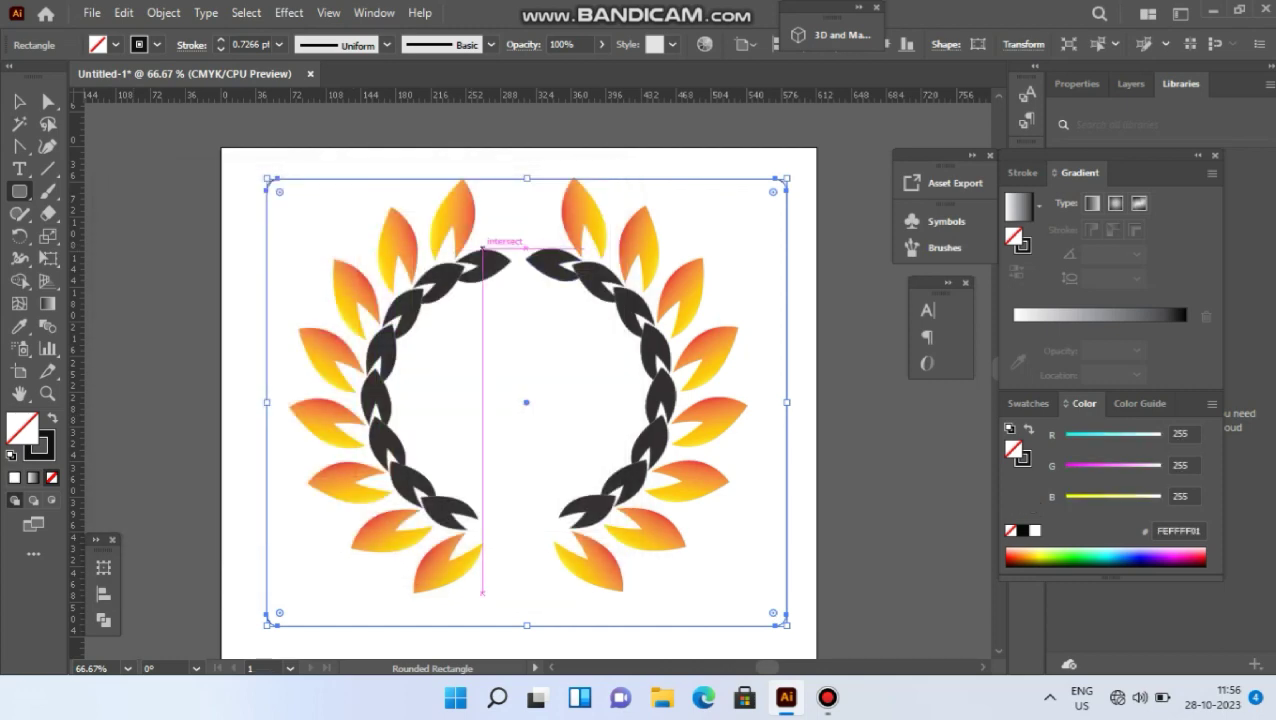
key("v")
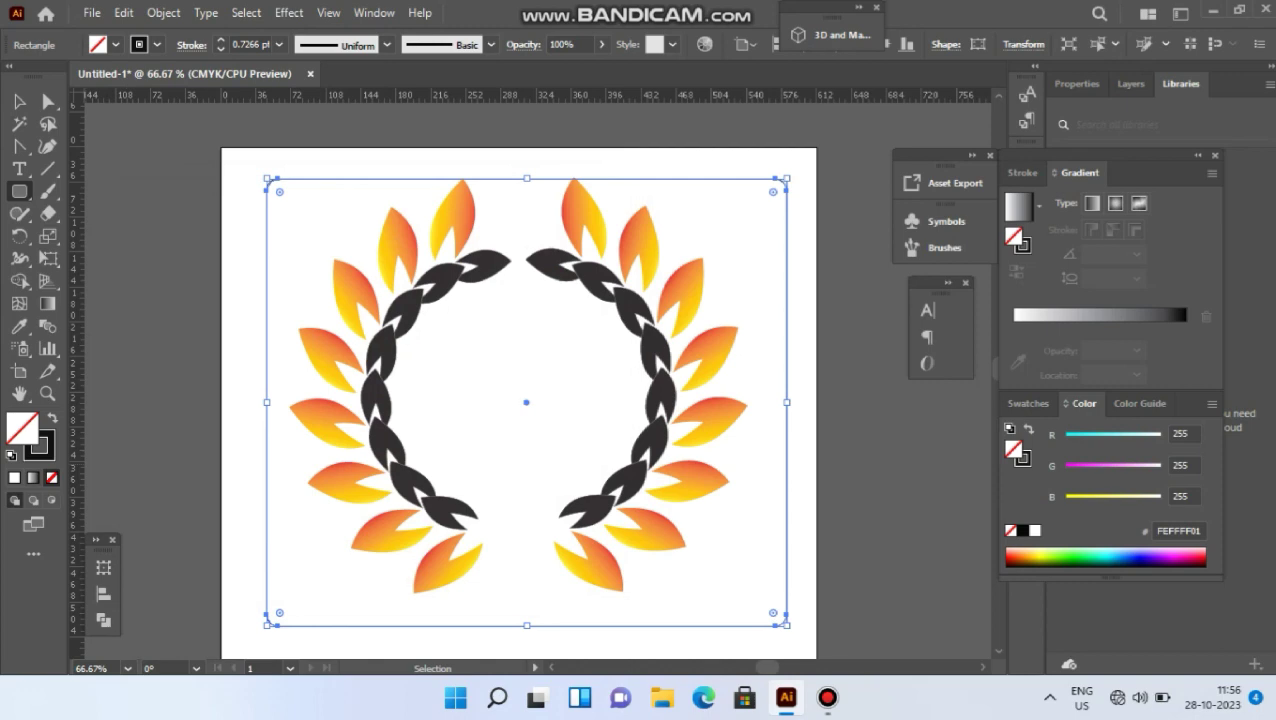
double_click(22, 429)
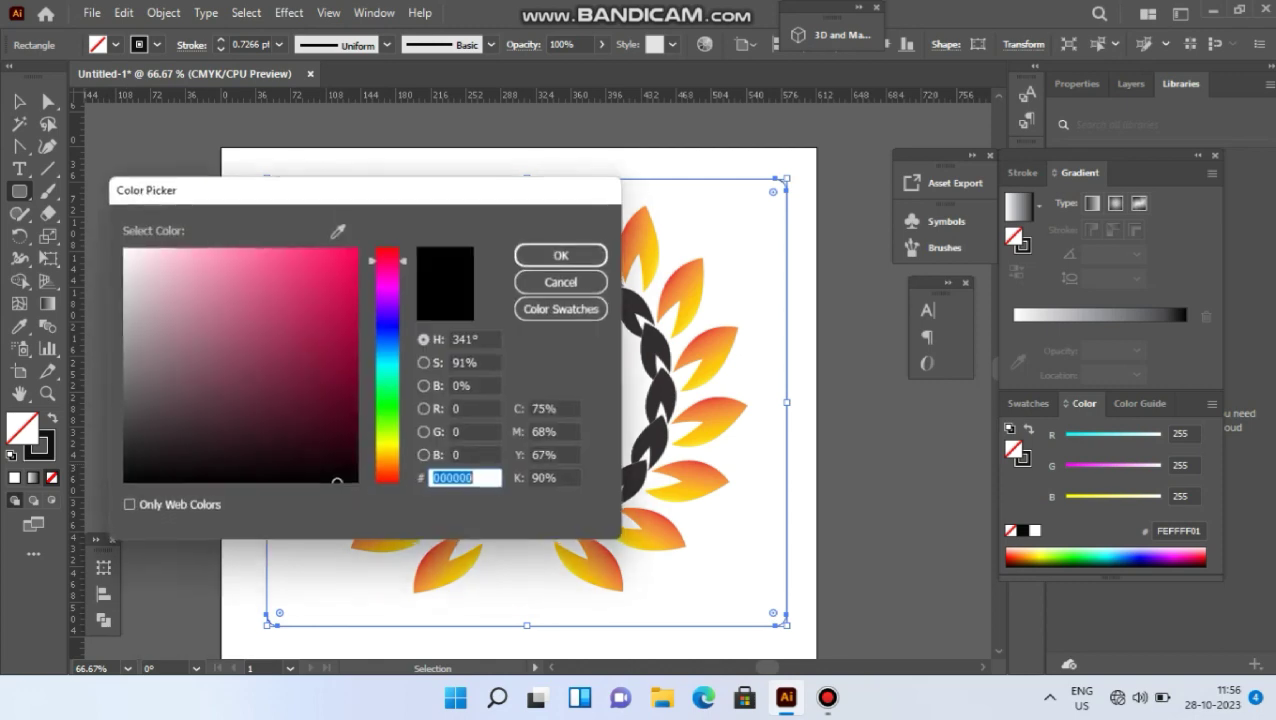
left_click(388, 366)
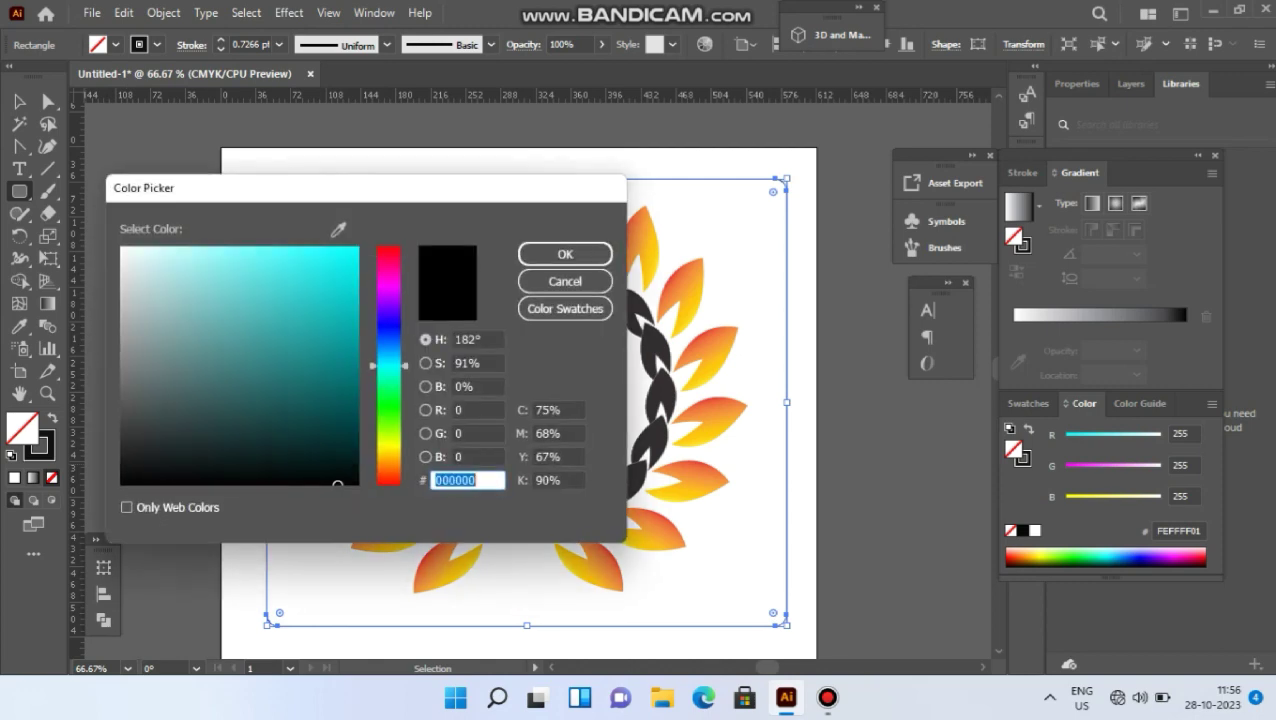
left_click(580, 254)
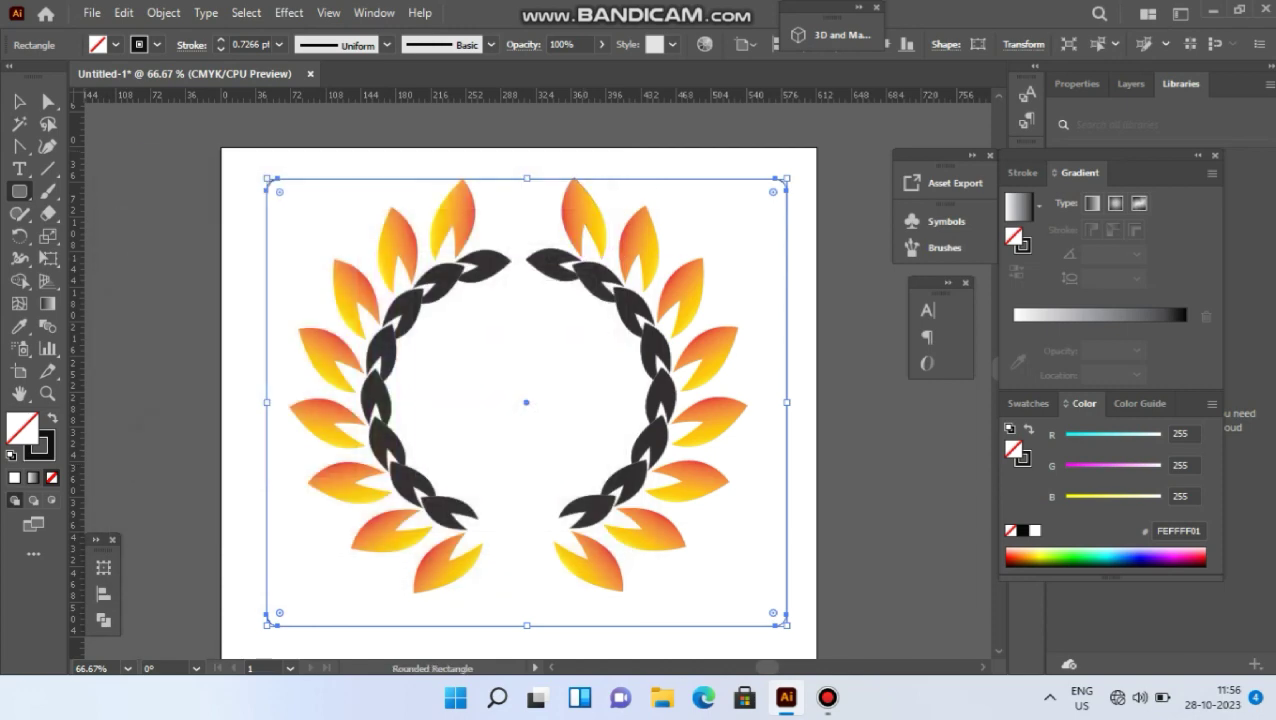
Step: Fill the rounded rectangle with the teal color 00E7D7 from the color spectrum
left_click(19, 101)
left_click(168, 178)
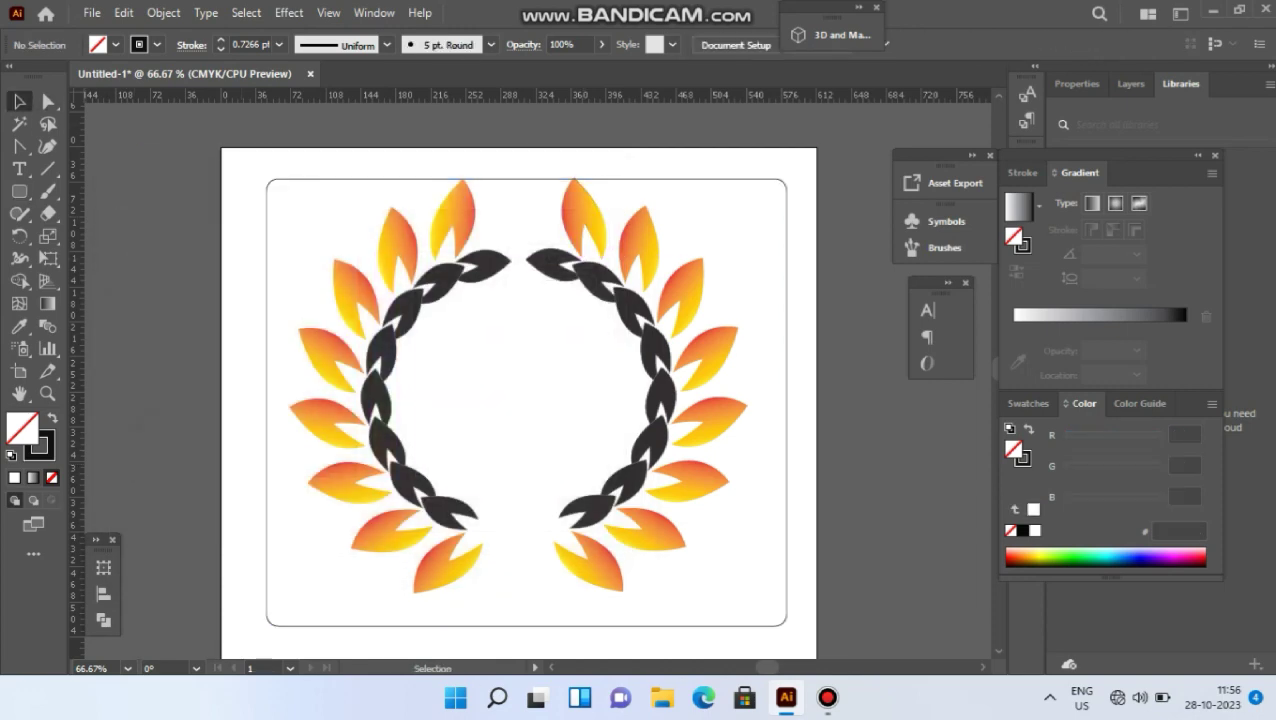
left_click(295, 178)
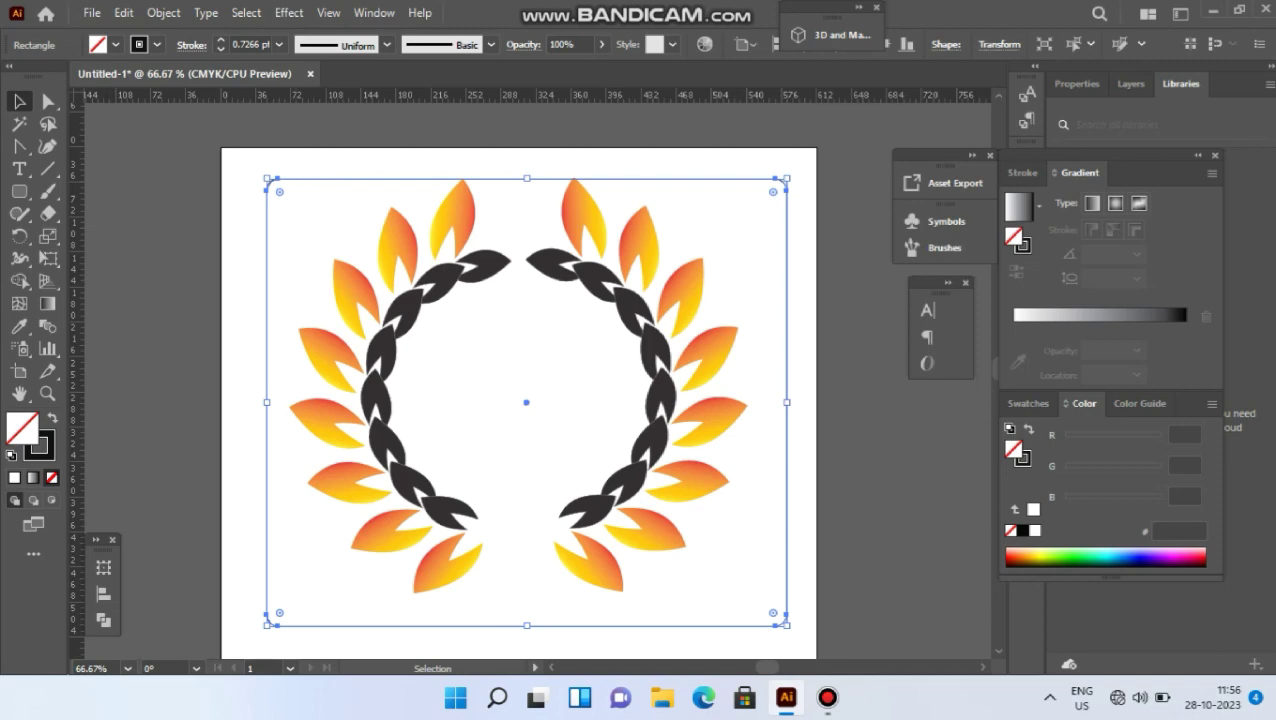
left_click(1118, 561)
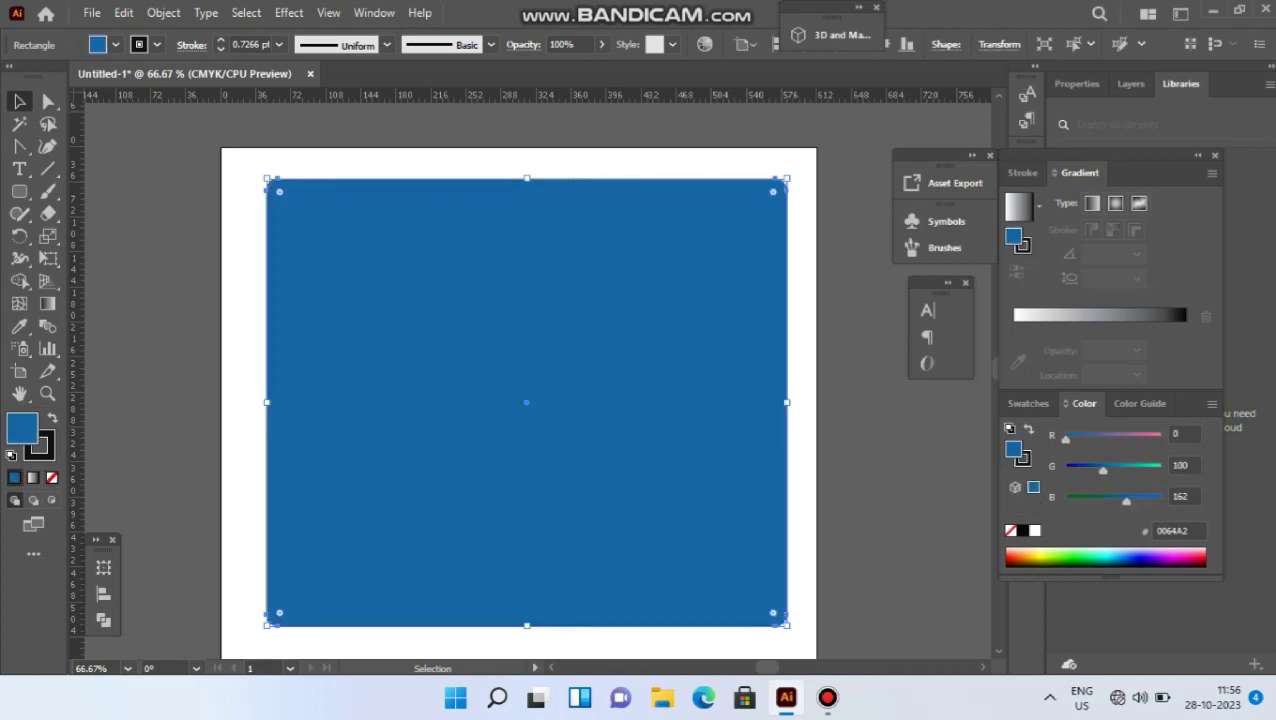
left_click(1104, 558)
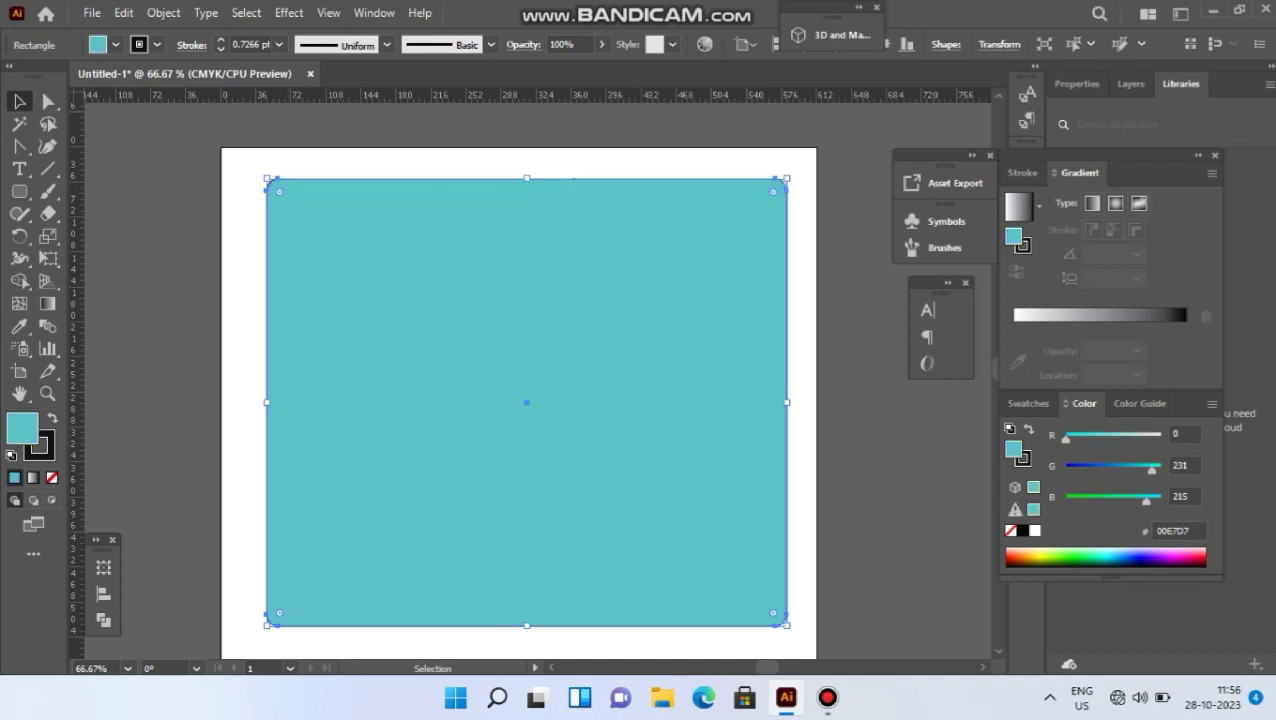
Step: Arrange the teal rounded rectangle behind the leaf wreath
left_click(206, 12)
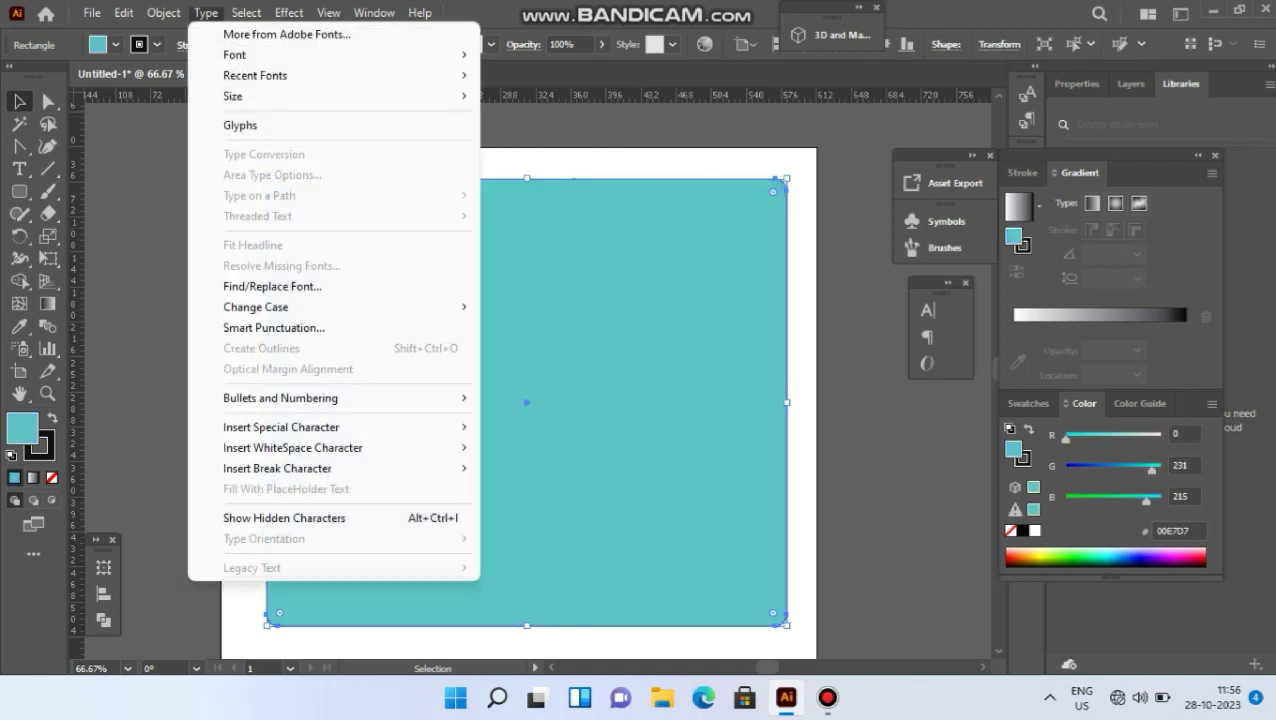
mouse_move(163, 12)
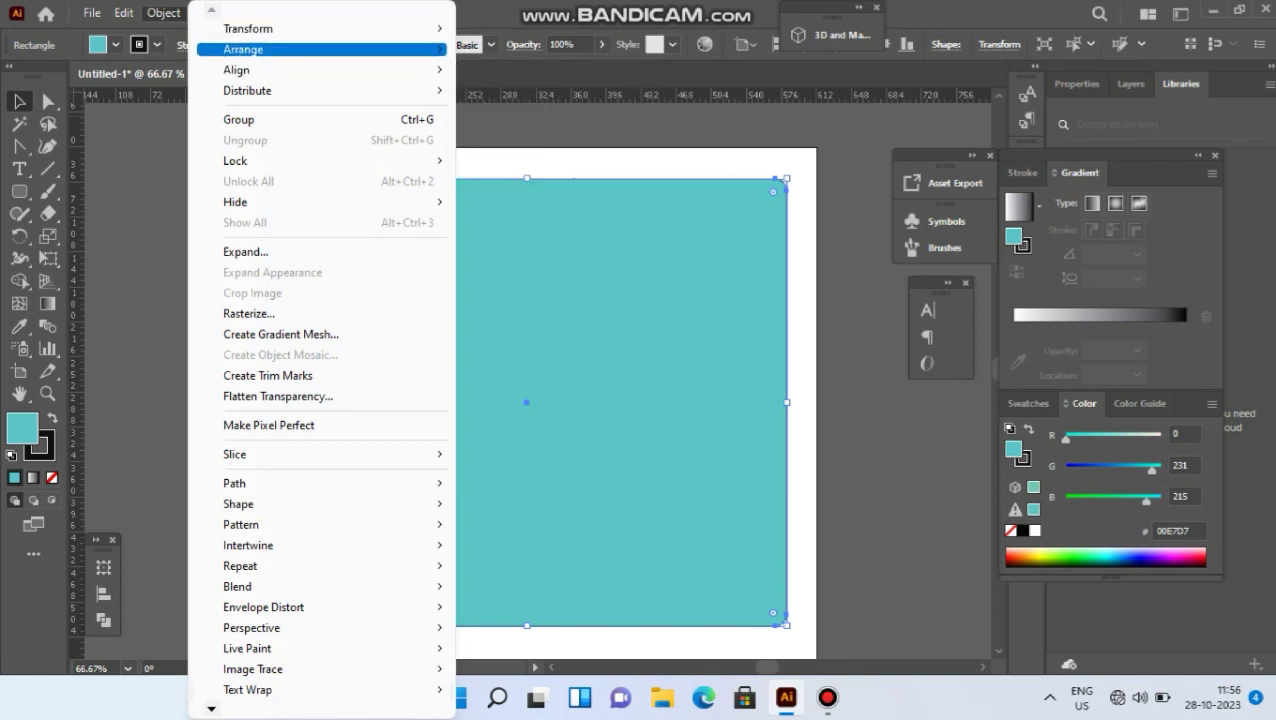
mouse_move(254, 52)
left_click(523, 90)
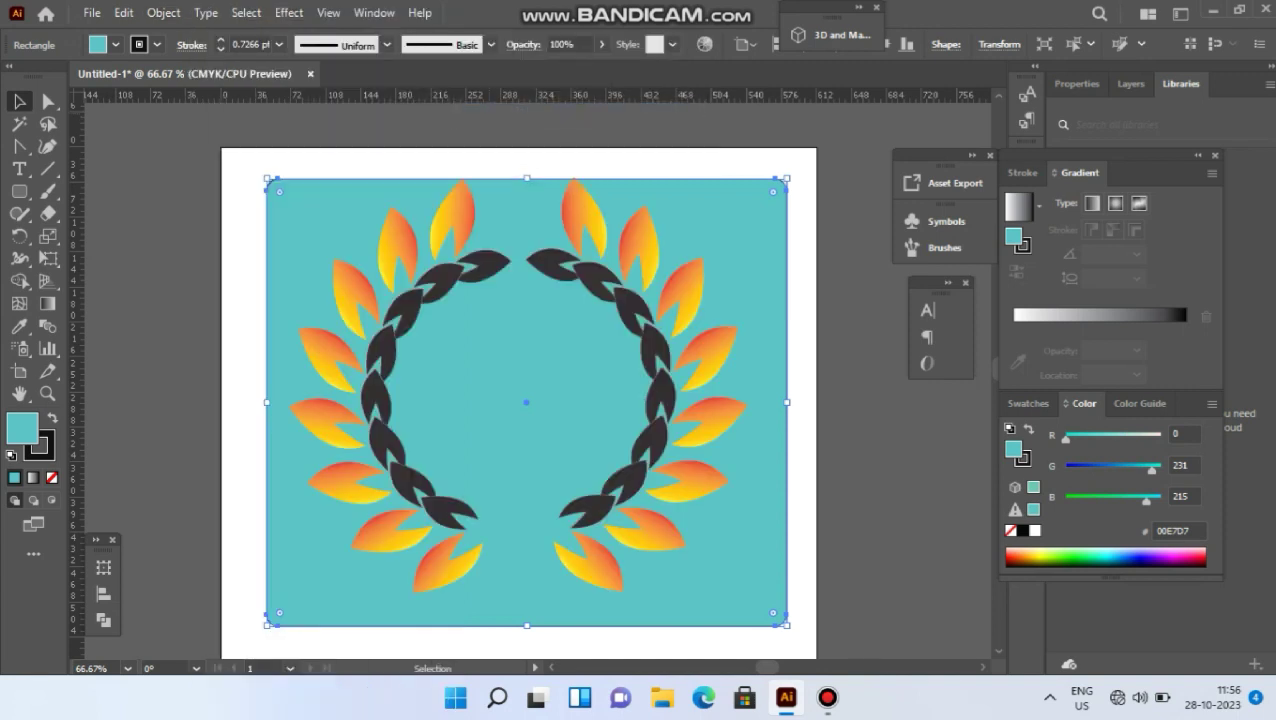
key("ctrl+shift+a")
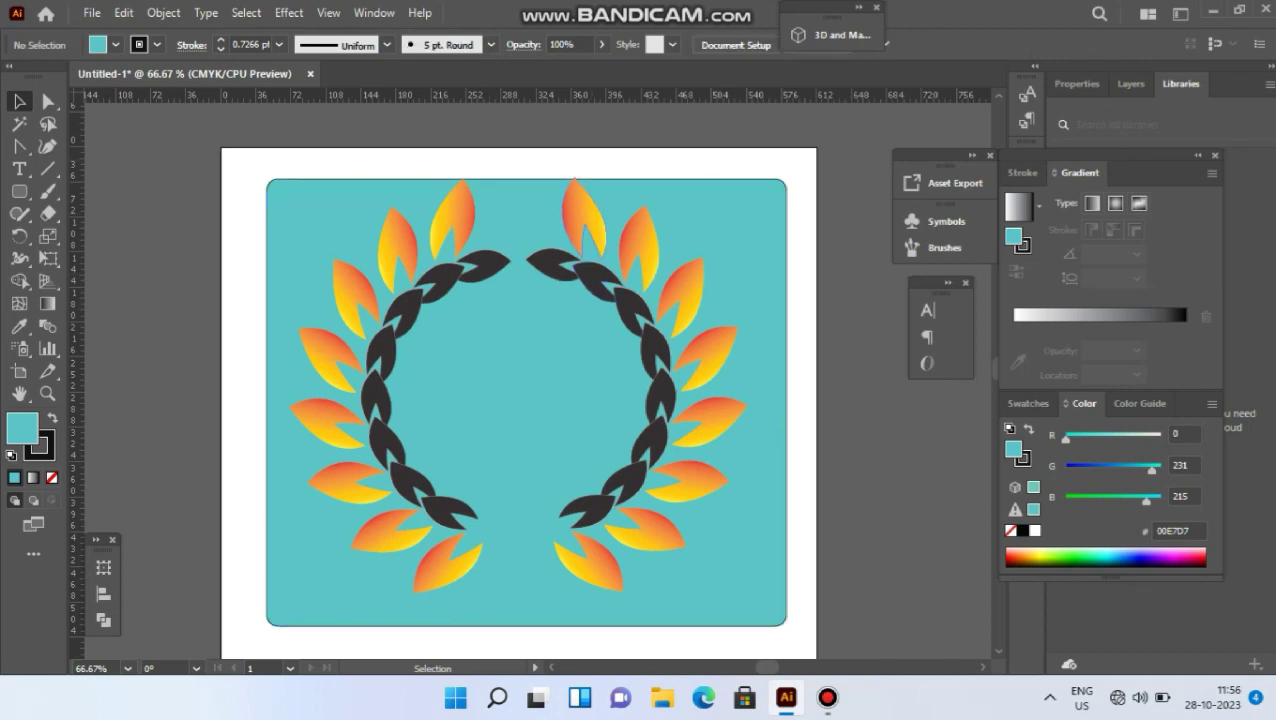
Step: Move the wreath slightly down so it sits centred within the teal background, and select the background rectangle
left_click_drag(594, 207, 594, 221)
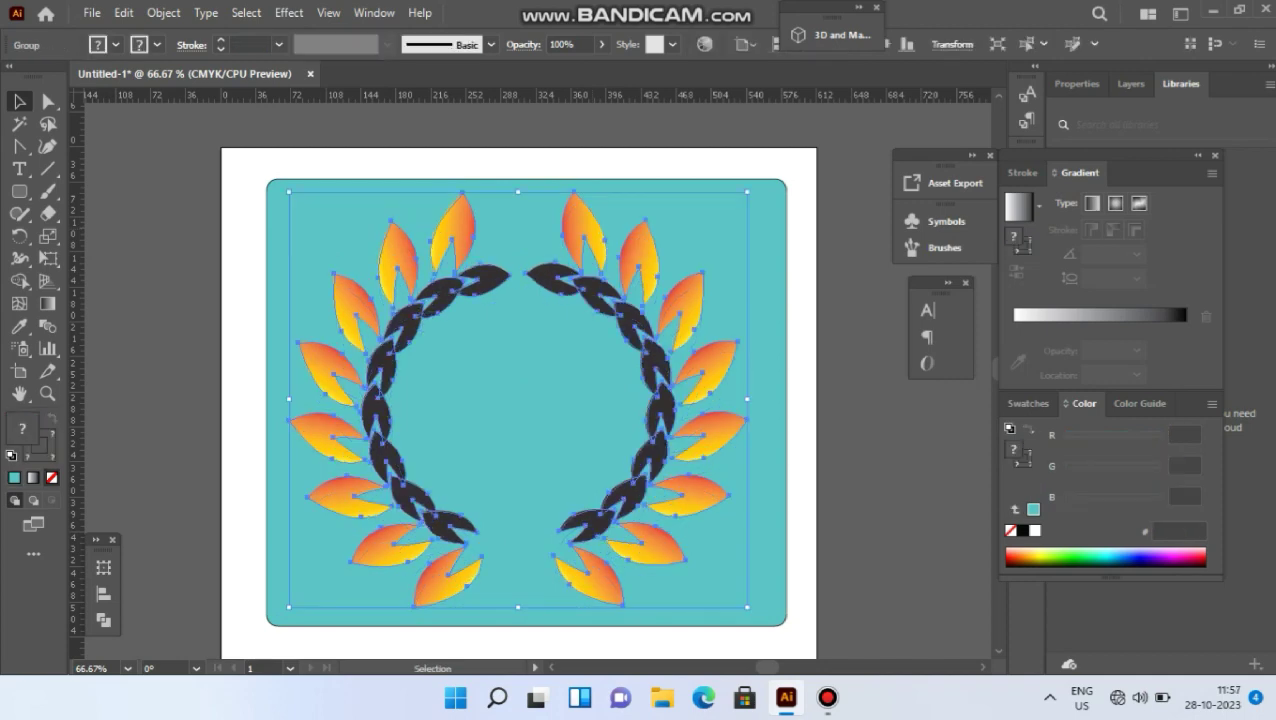
key("ctrl+shift+a")
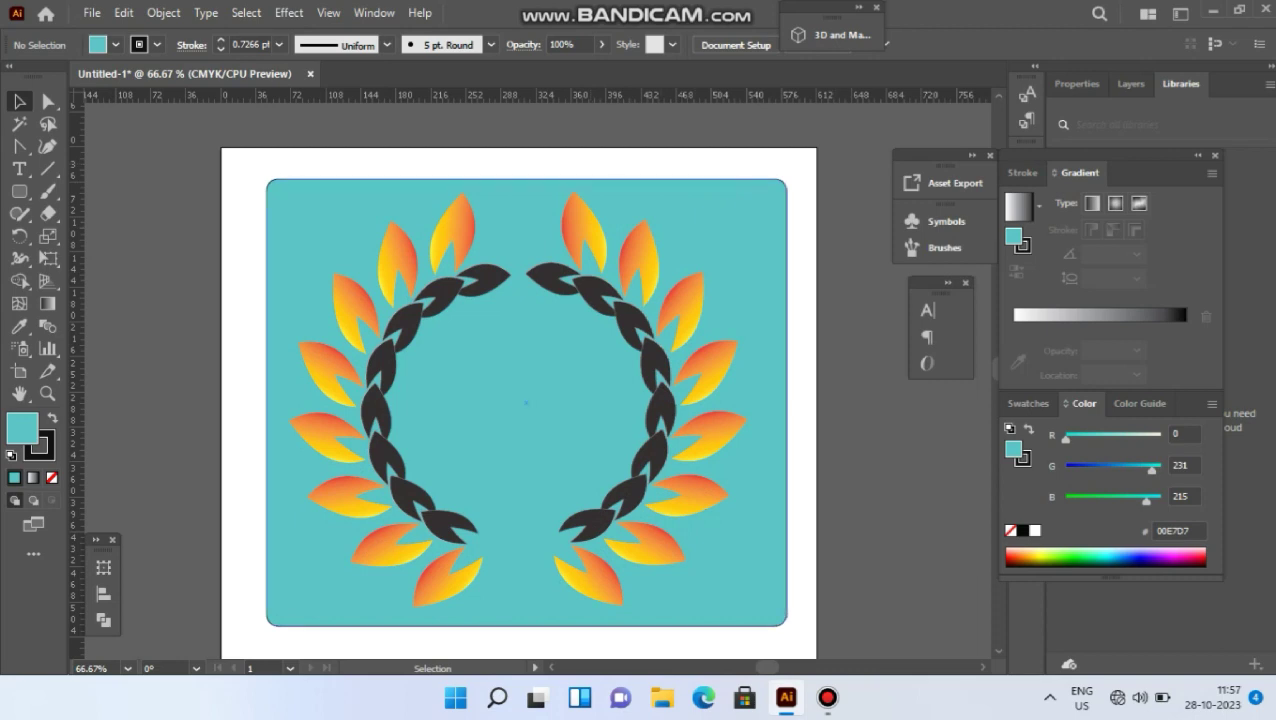
left_click(560, 400)
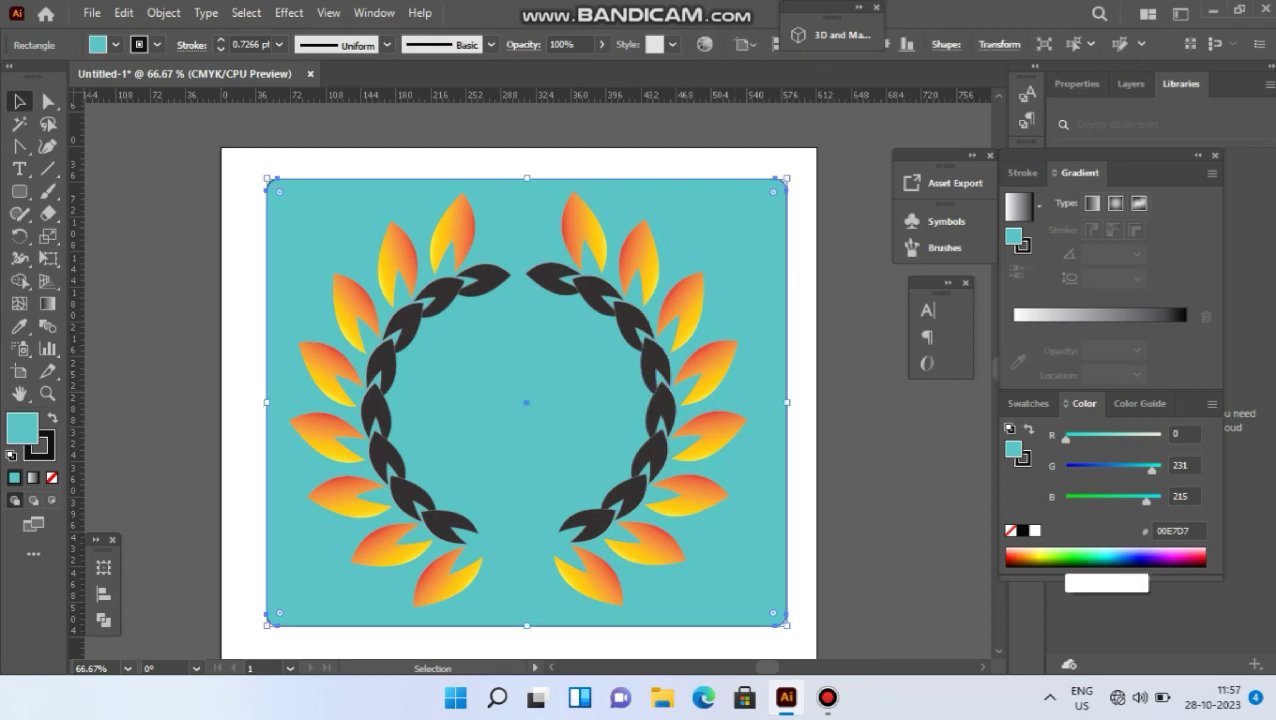
Step: Try lime green BAFF00, orange FF7200 and dark navy 0B0045 as the fill of the background rectangle
left_click(1067, 557)
left_click(1048, 557)
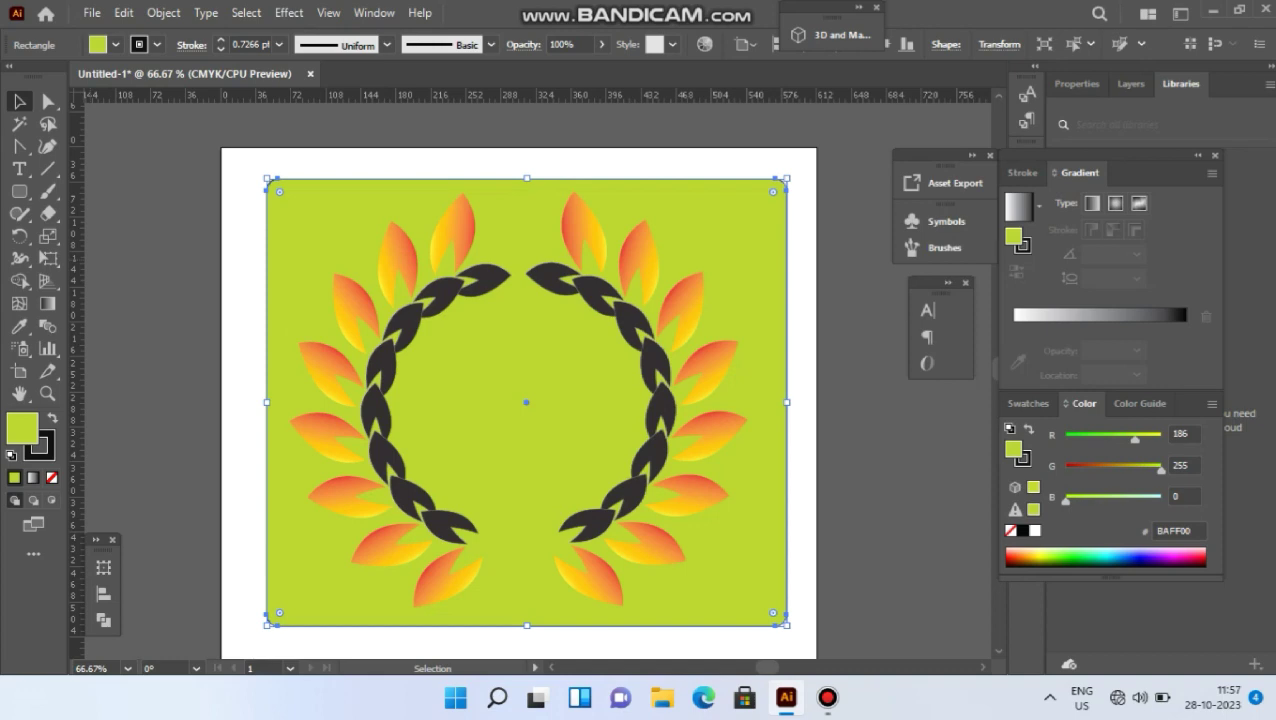
left_click(1021, 557)
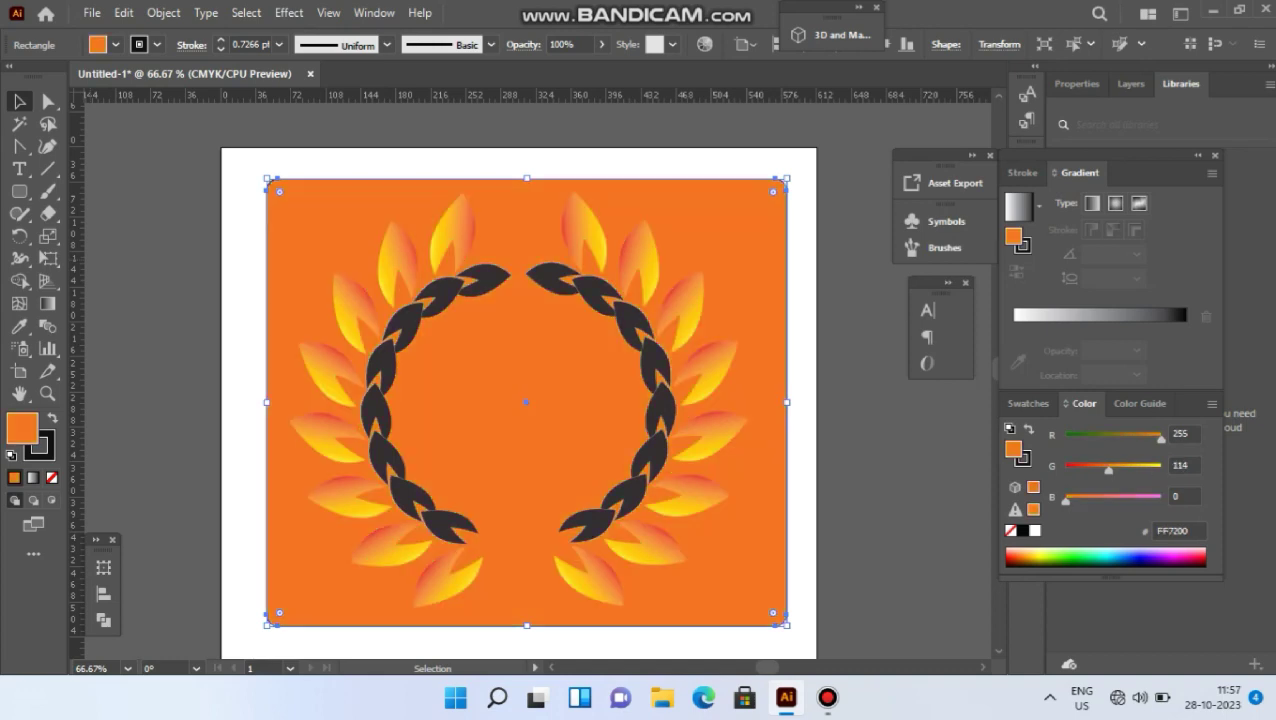
left_click(1145, 564)
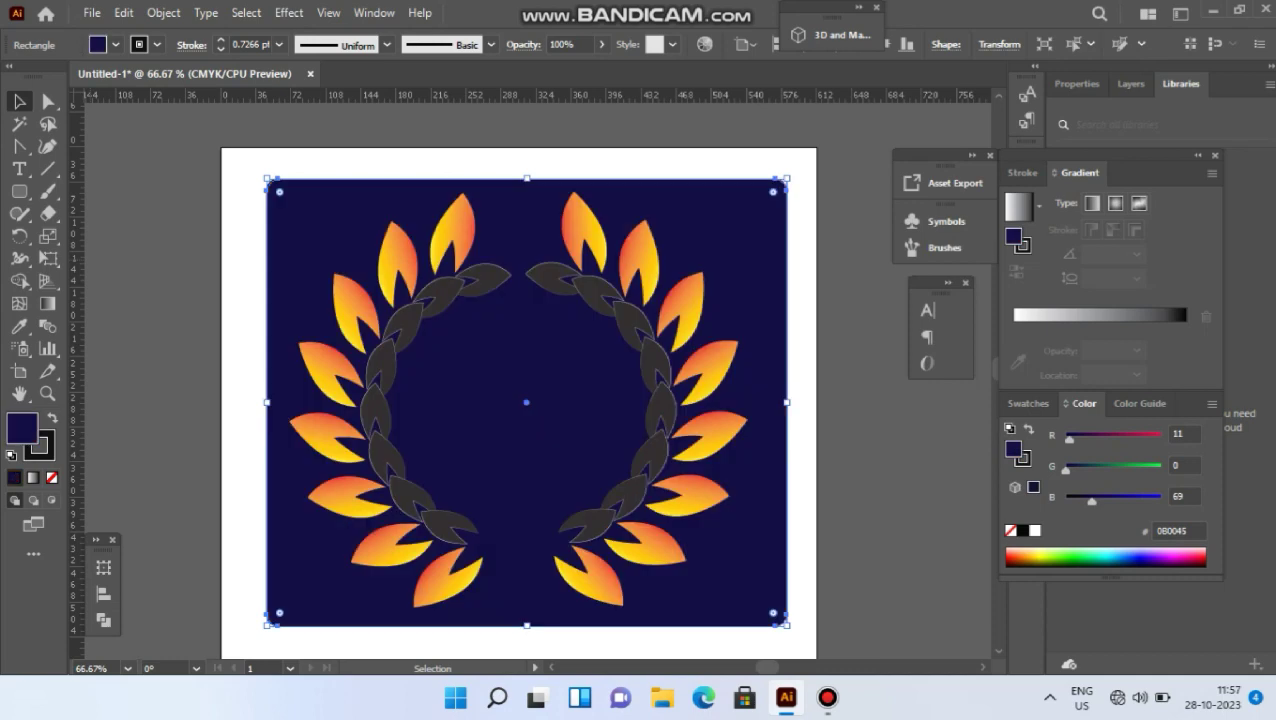
Step: Fill the background rectangle with the blue color 0027E7 from the color spectrum and deselect it
left_click(1126, 557)
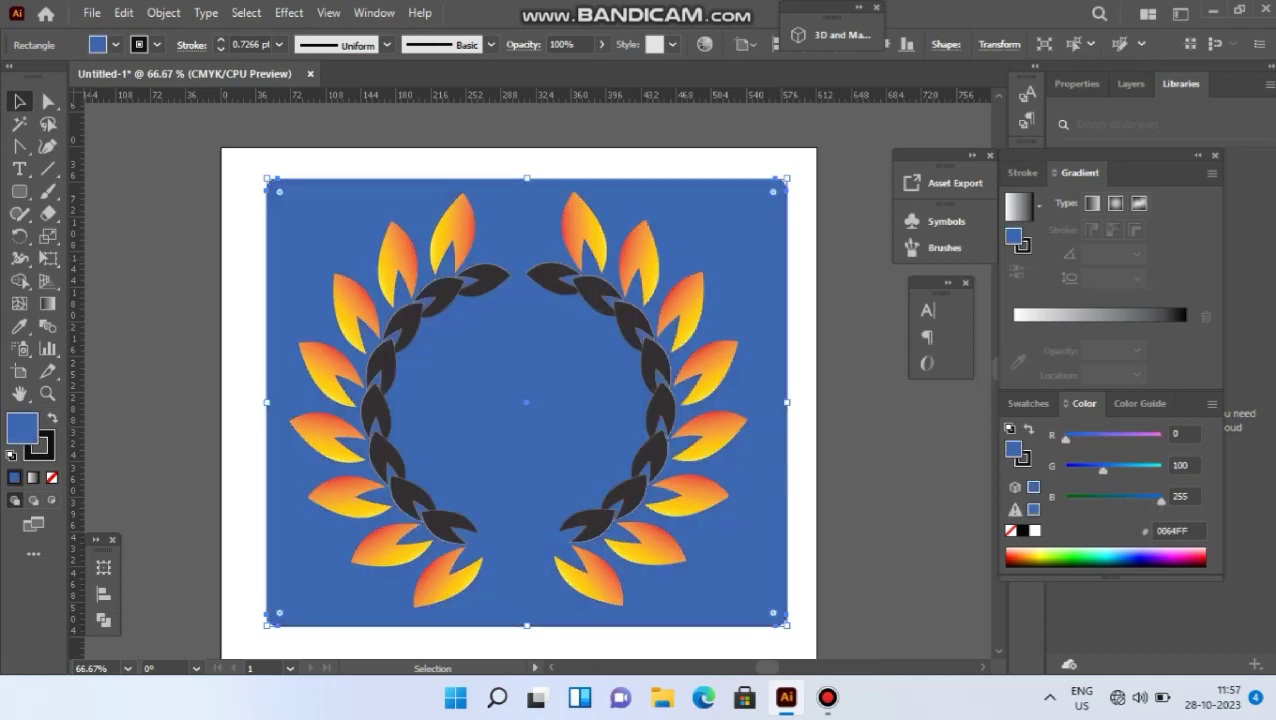
left_click(1134, 558)
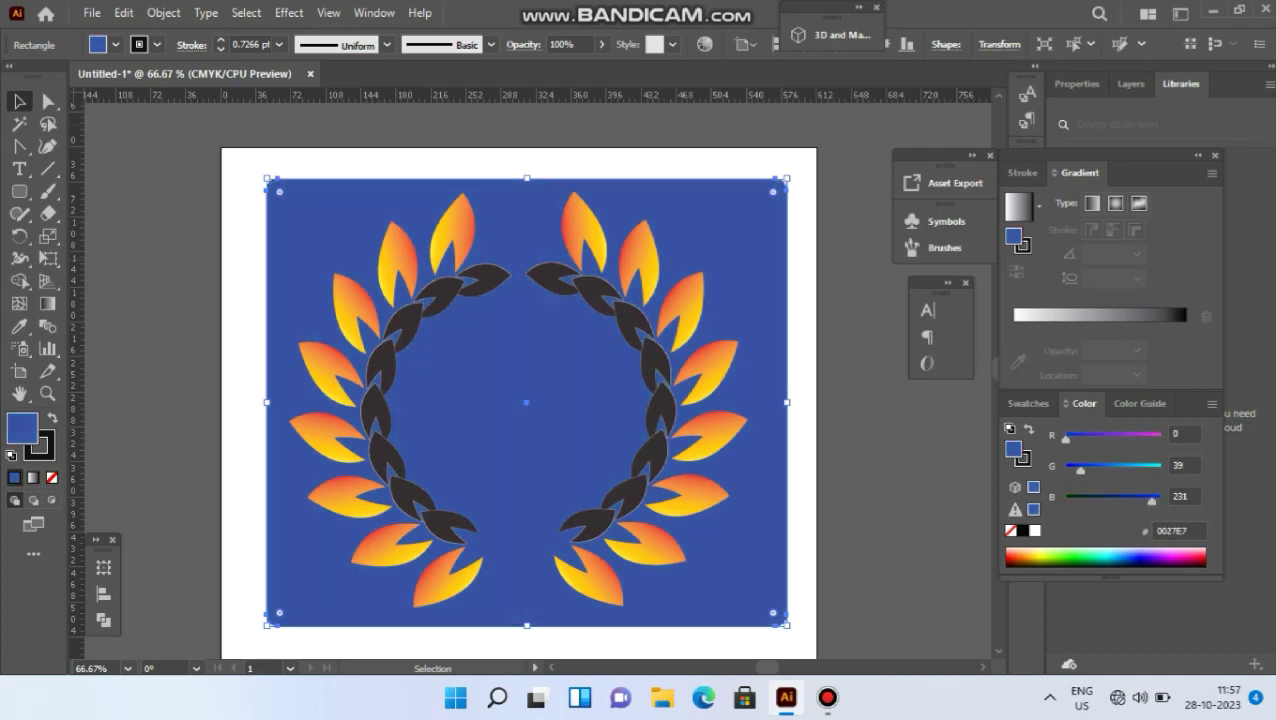
key("ctrl+shift+a")
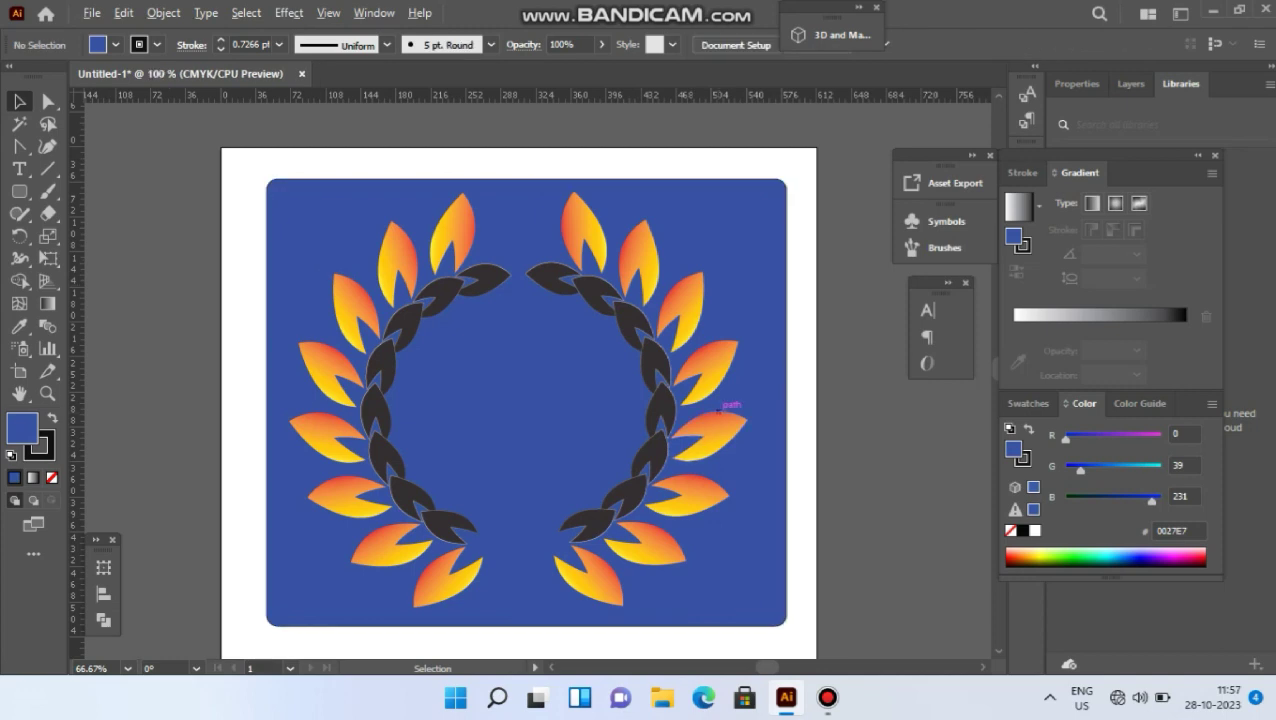
scroll(718, 410, "up", 1)
scroll(717, 411, "down", 1)
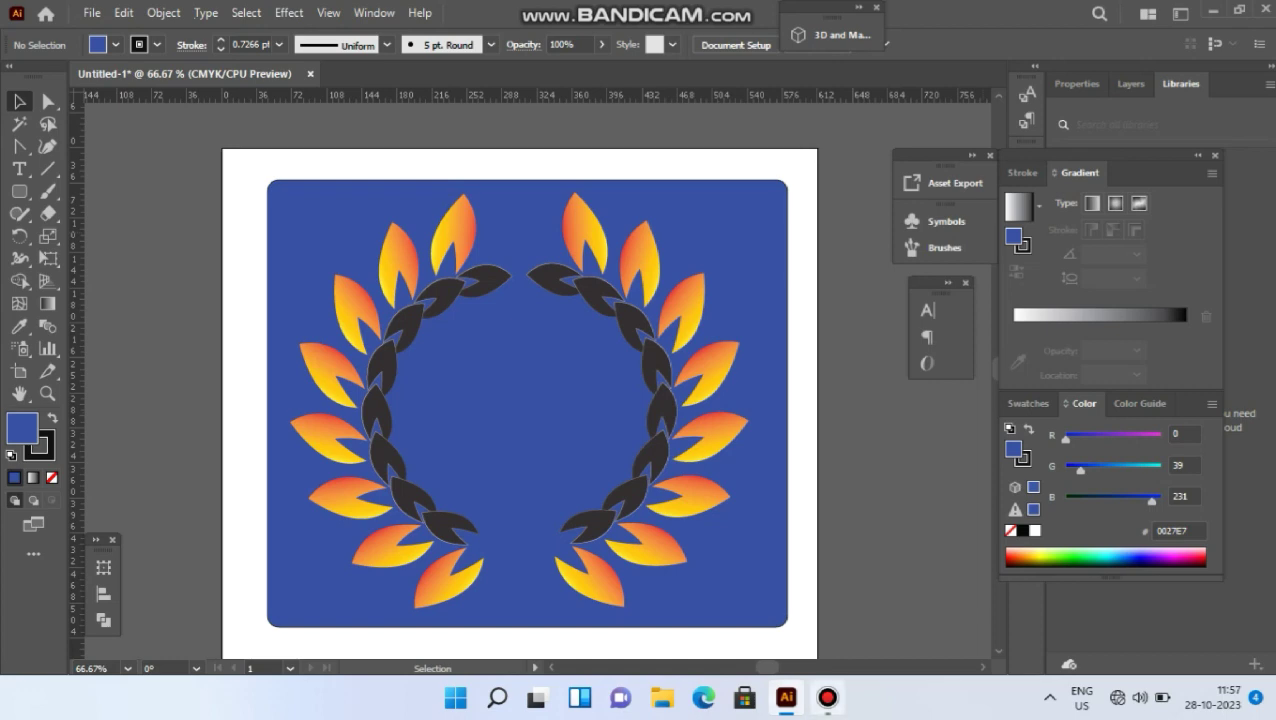
mouse_move(827, 697)
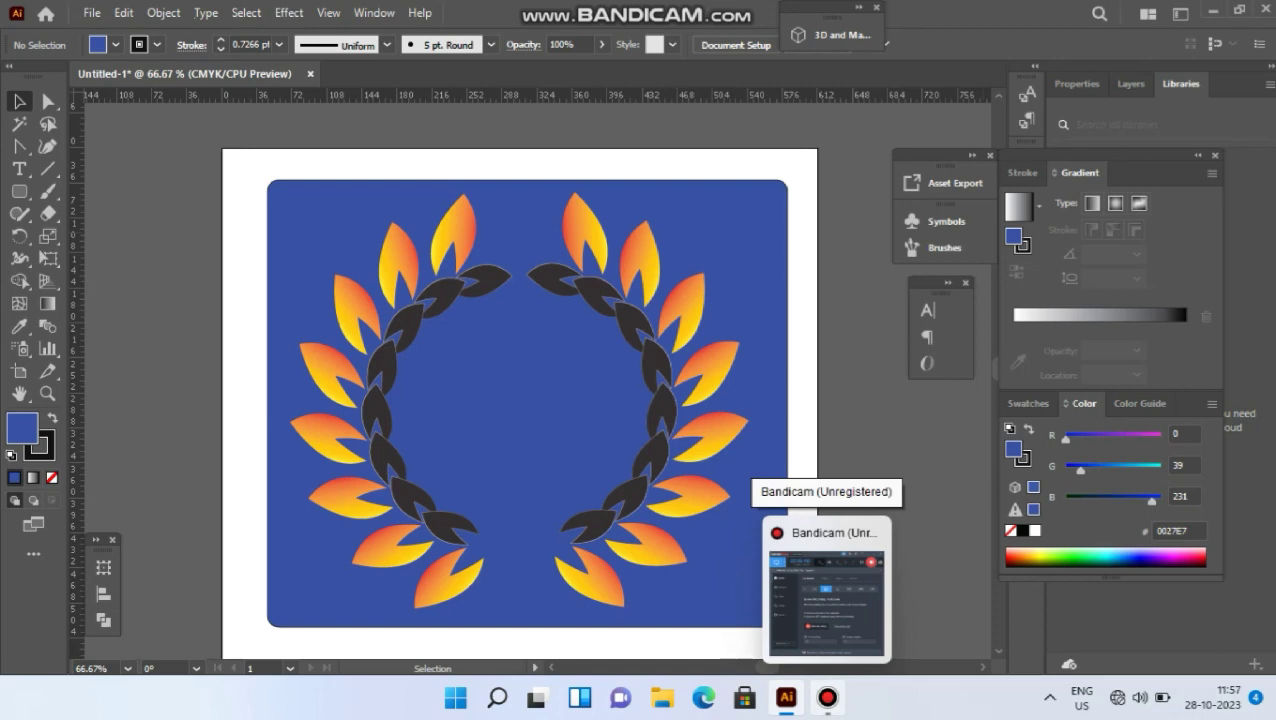
left_click(826, 595)
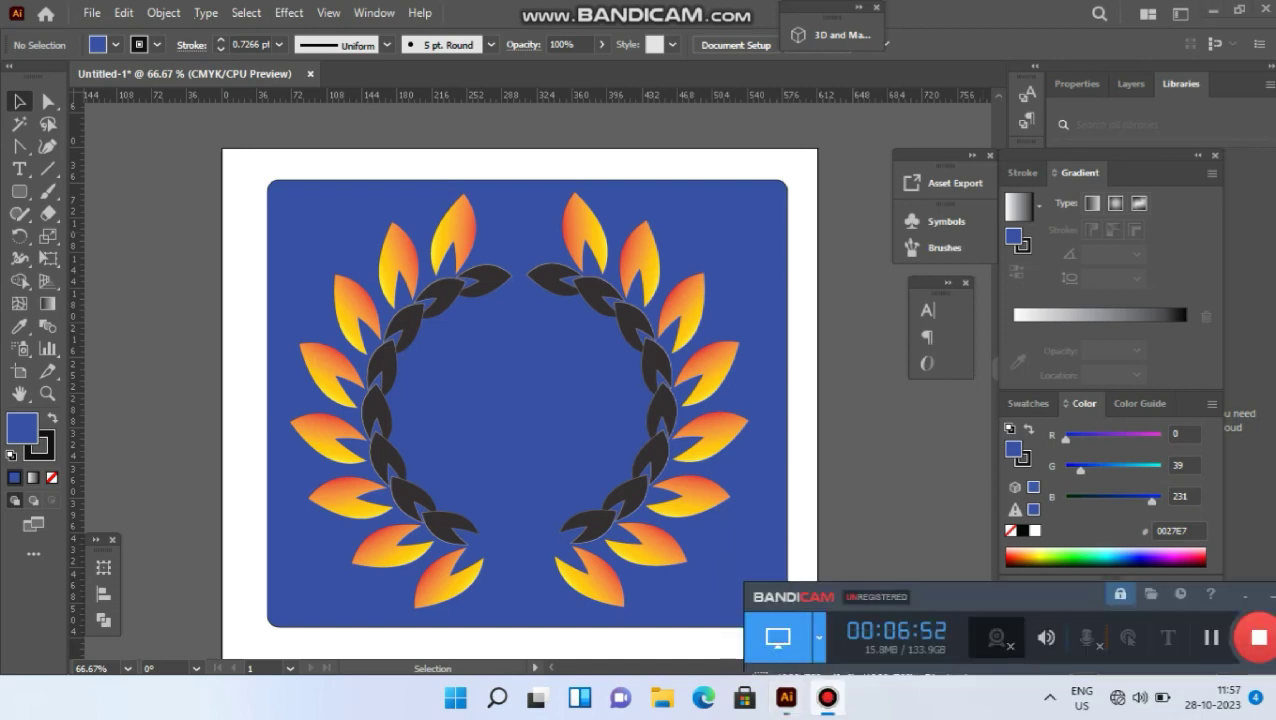